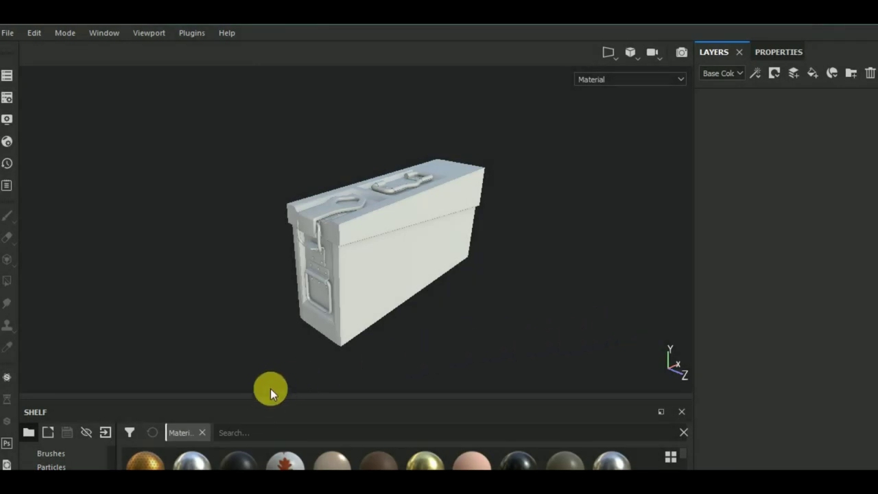
# Step: Search the smart materials for 'steel' and drop Steel Painted Stained onto the ammo box
pyautogui.moveTo(266, 396); pyautogui.dragTo(268, 324)
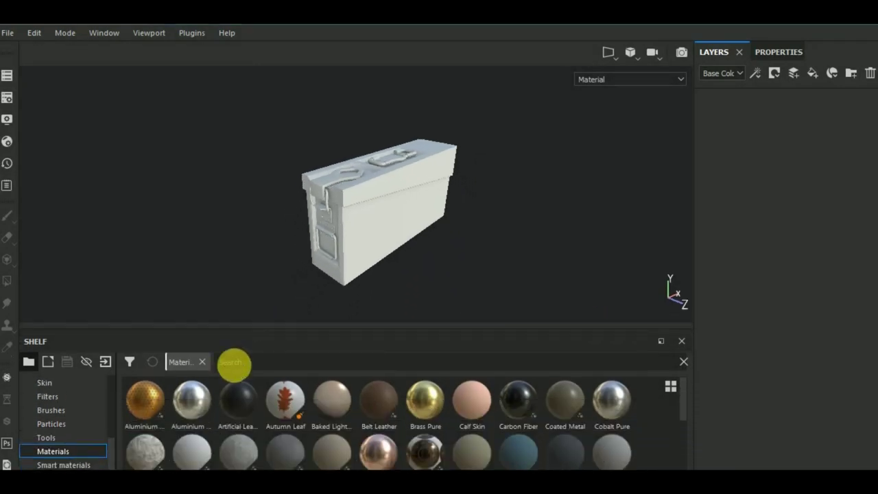
pyautogui.click(82, 465)
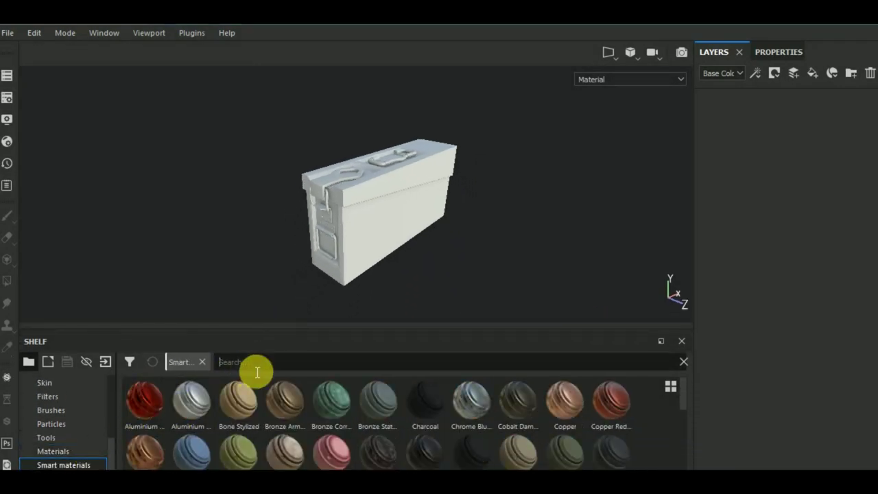
pyautogui.write('steel')
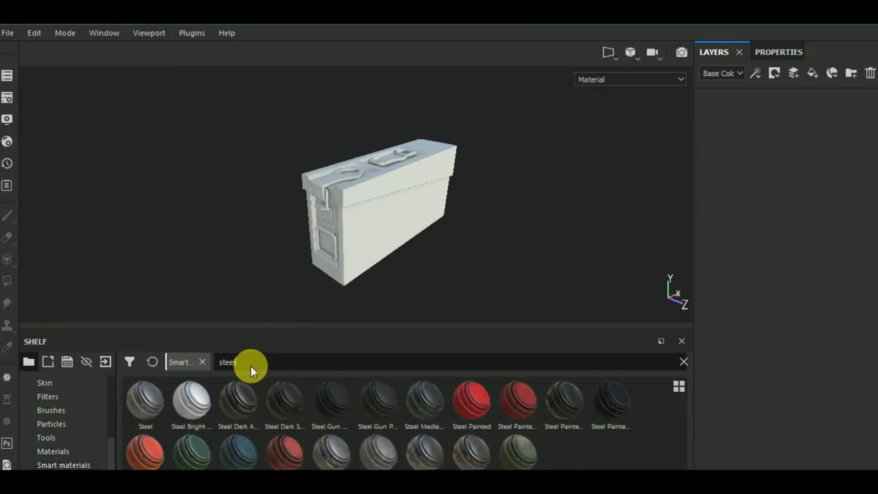
pyautogui.moveTo(238, 449)
pyautogui.mouseDown()
pyautogui.moveTo(767, 204)
pyautogui.moveTo(773, 184)
pyautogui.moveTo(750, 159)
pyautogui.mouseUp()
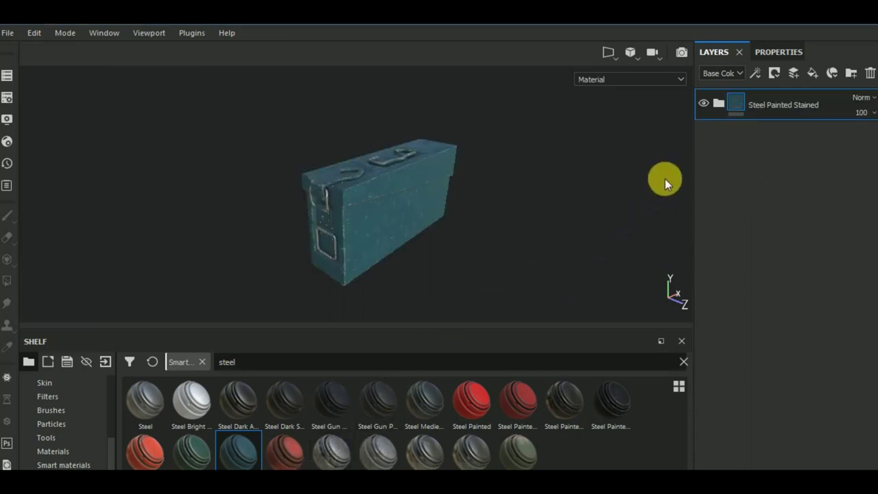
# Step: Change the Base Paint layer's base colour to green
pyautogui.click(719, 104)
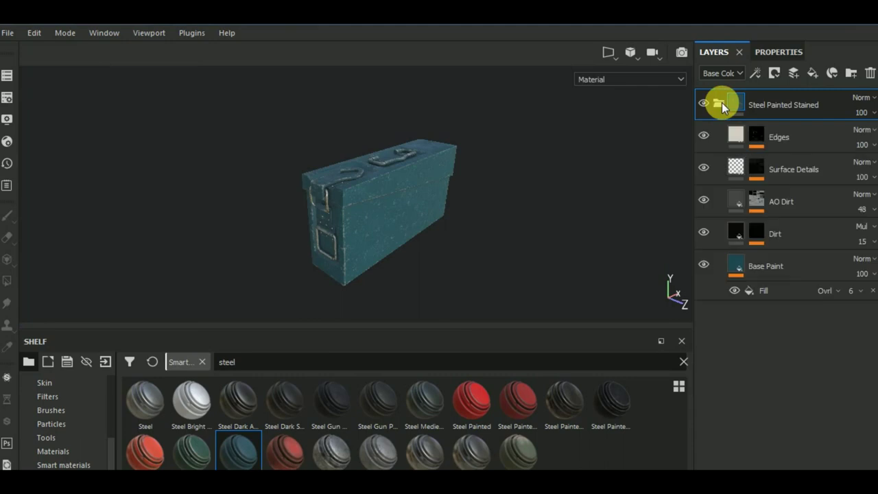
pyautogui.click(731, 271)
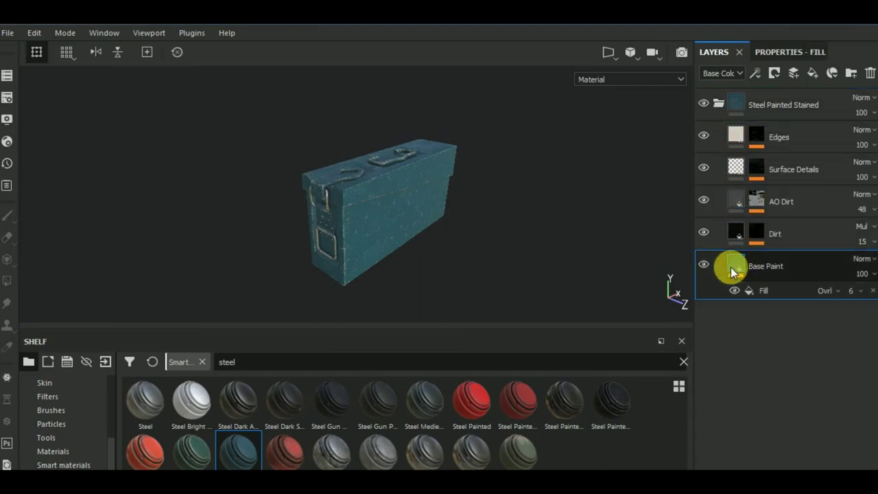
pyautogui.click(781, 55)
pyautogui.click(761, 315)
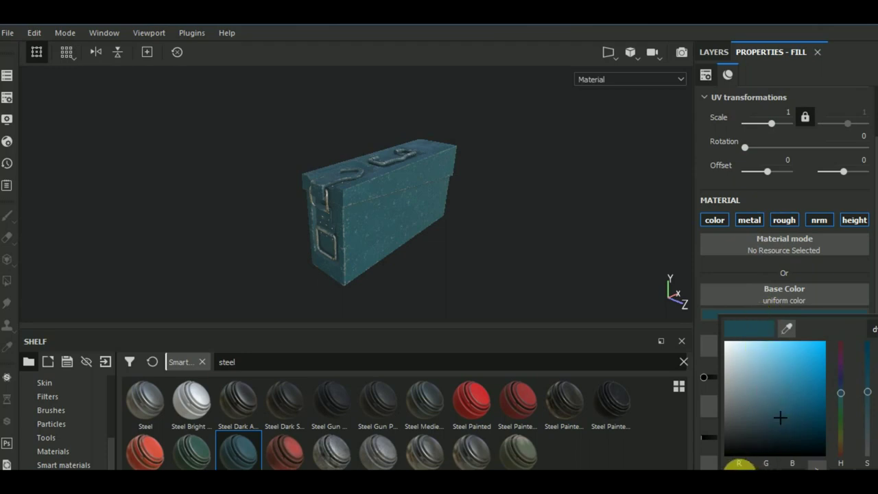
pyautogui.moveTo(749, 465); pyautogui.dragTo(750, 465)
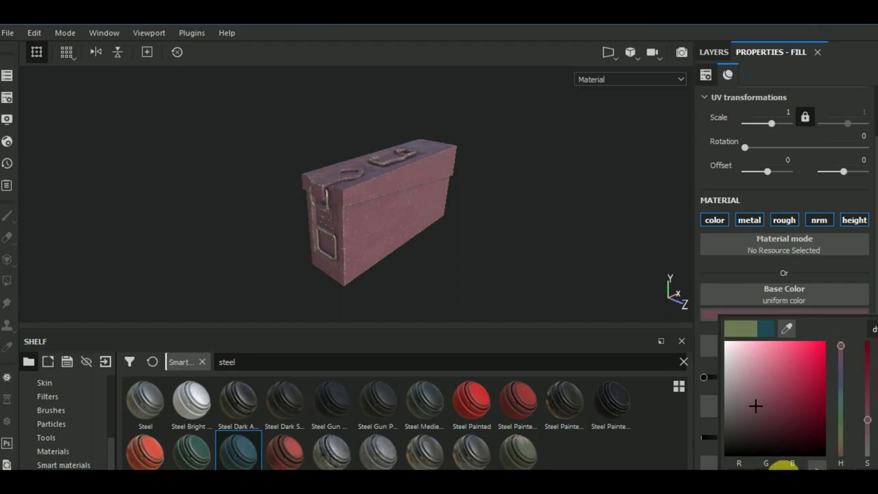
pyautogui.click(741, 329)
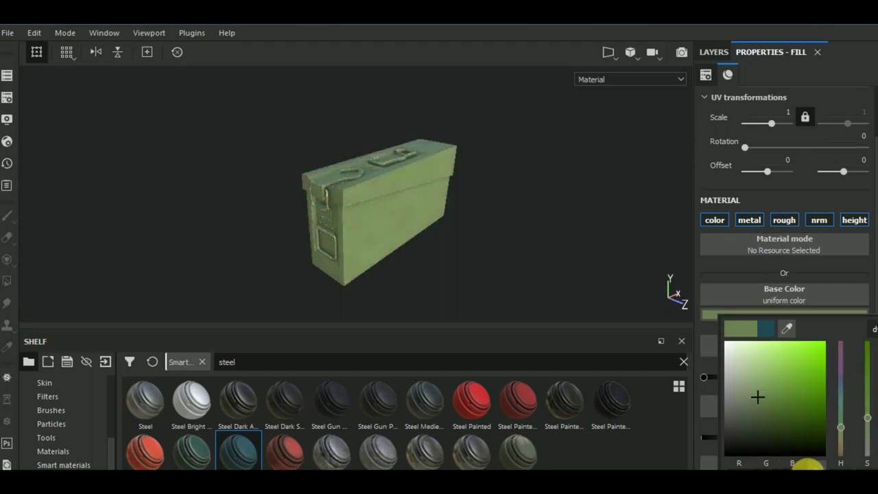
pyautogui.moveTo(753, 396); pyautogui.dragTo(743, 396)
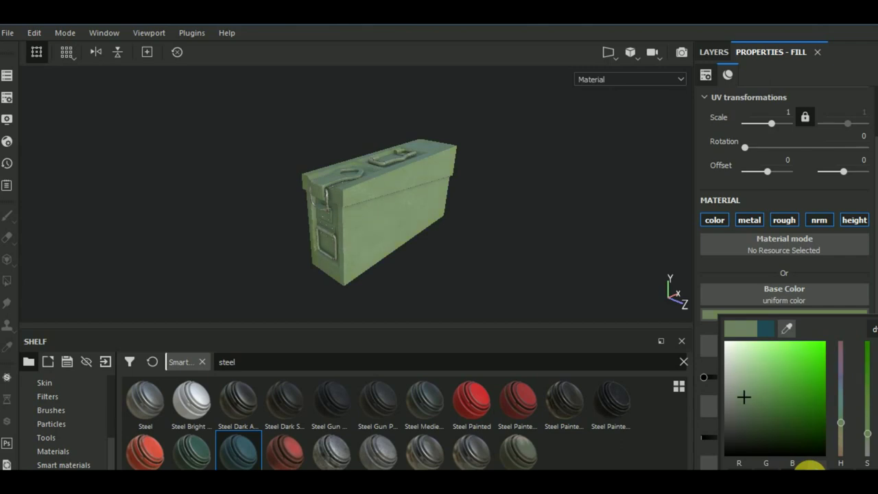
pyautogui.click(744, 268)
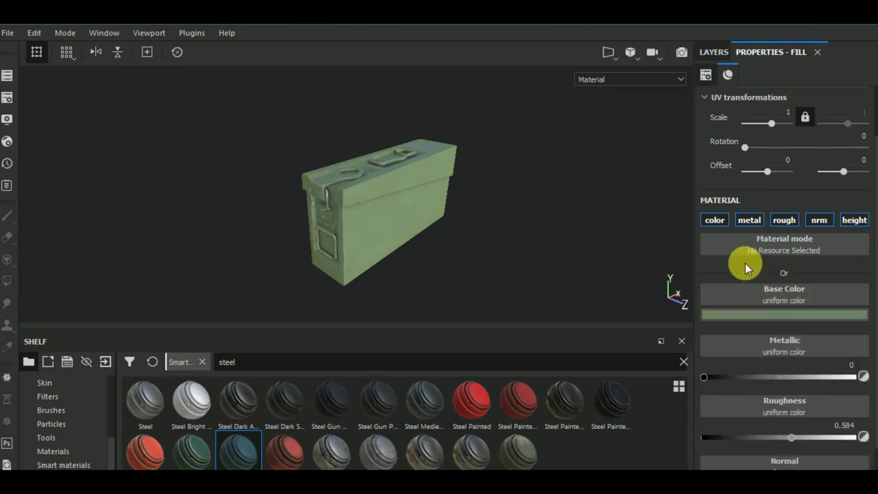
# Step: Set Base Paint metallic to 0.3867 and roughness to 0.44
pyautogui.moveTo(448, 245)
pyautogui.keyDown('alt'); pyautogui.mouseDown()
pyautogui.moveTo(439, 251)
pyautogui.moveTo(313, 223)
pyautogui.mouseUp(); pyautogui.keyUp('alt')
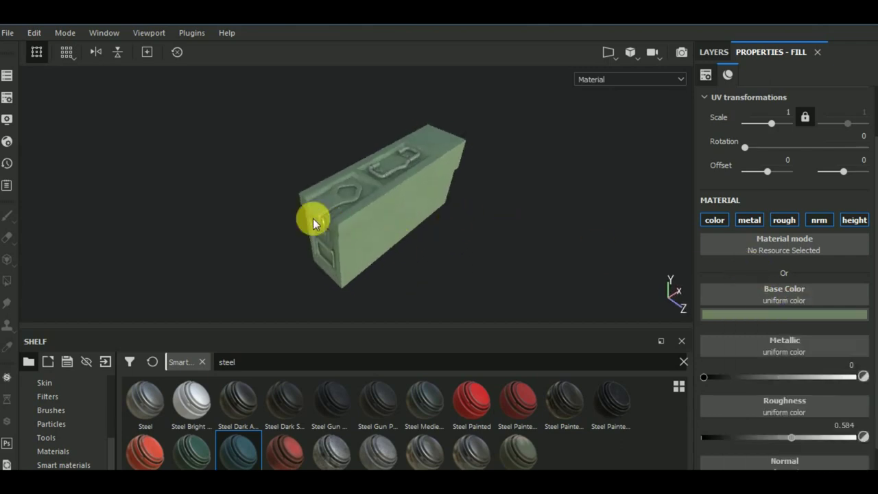
pyautogui.scroll(4, 336, 229)
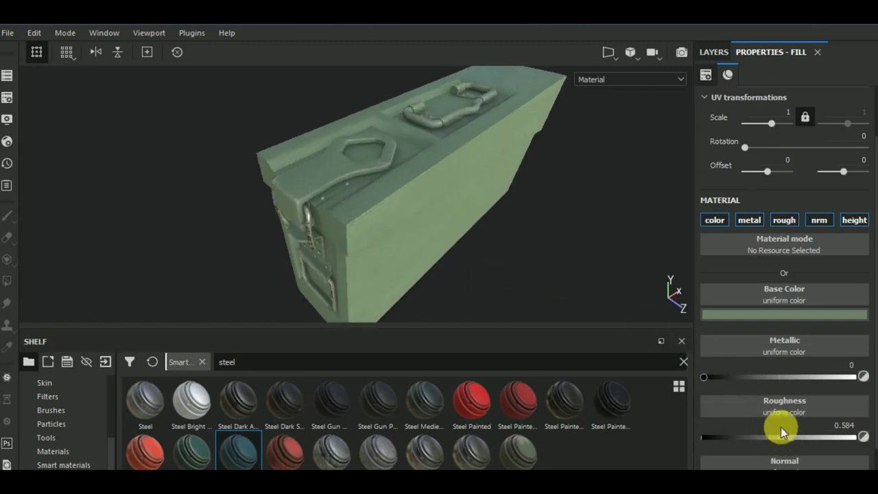
pyautogui.click(762, 376)
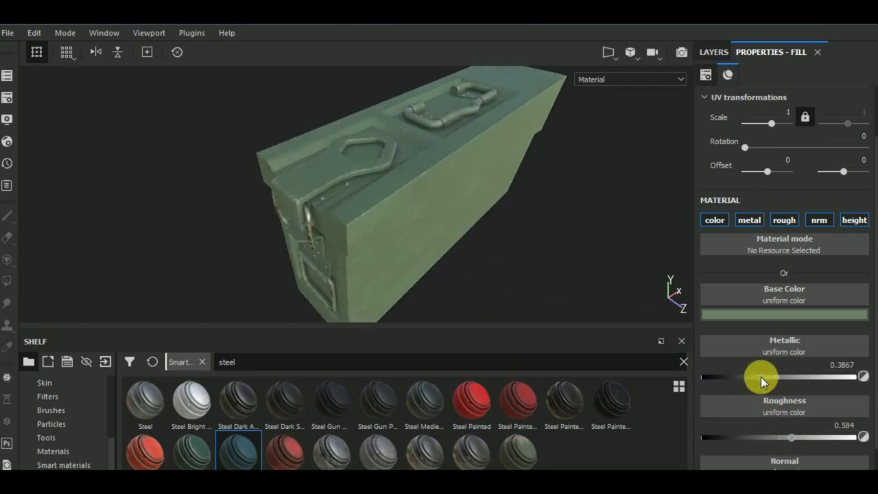
pyautogui.click(769, 439)
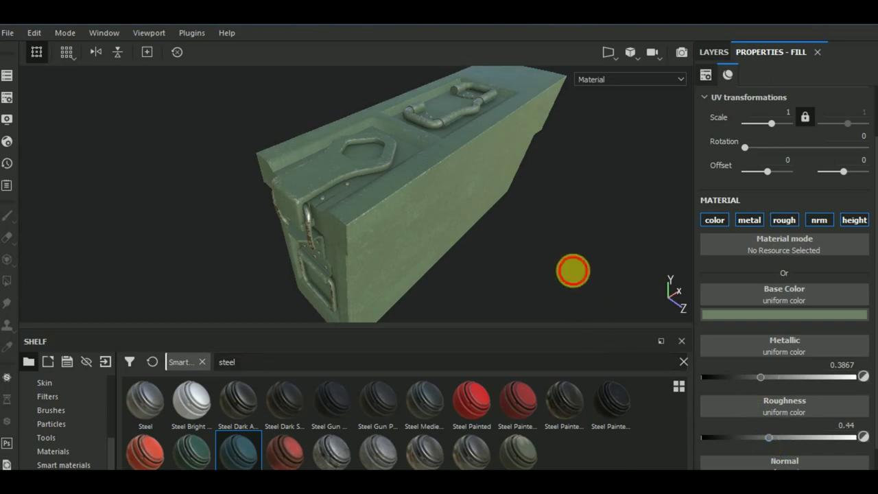
pyautogui.keyDown('alt'); pyautogui.moveTo(570, 268); pyautogui.dragTo(667, 171); pyautogui.keyUp('alt')
# Step: Delete the Edges layer from the Steel Painted Stained group
pyautogui.click(712, 55)
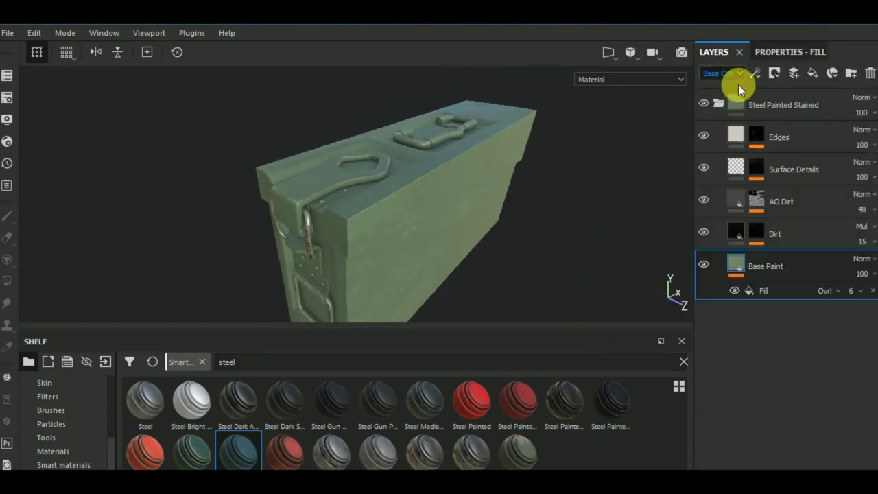
pyautogui.click(795, 137)
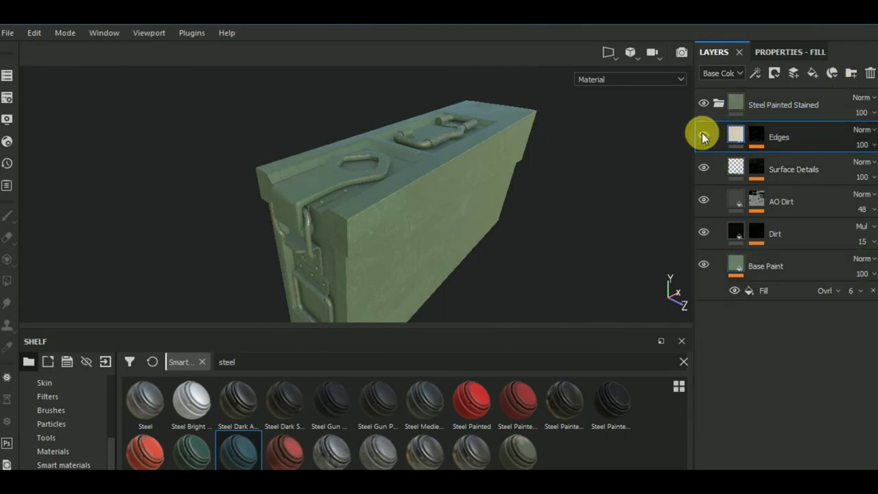
pyautogui.click(871, 74)
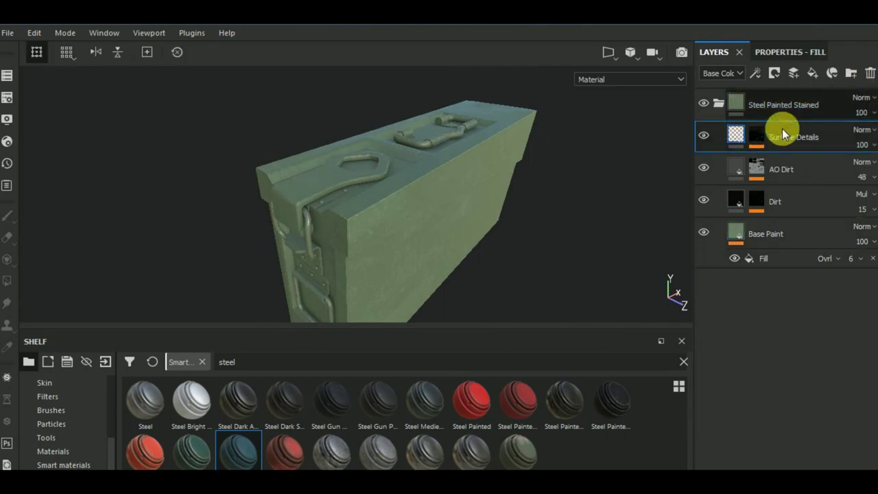
# Step: Set Base Paint roughness to 0.5422 and metallic to 0.3022, then collapse the group
pyautogui.click(731, 232)
pyautogui.click(769, 52)
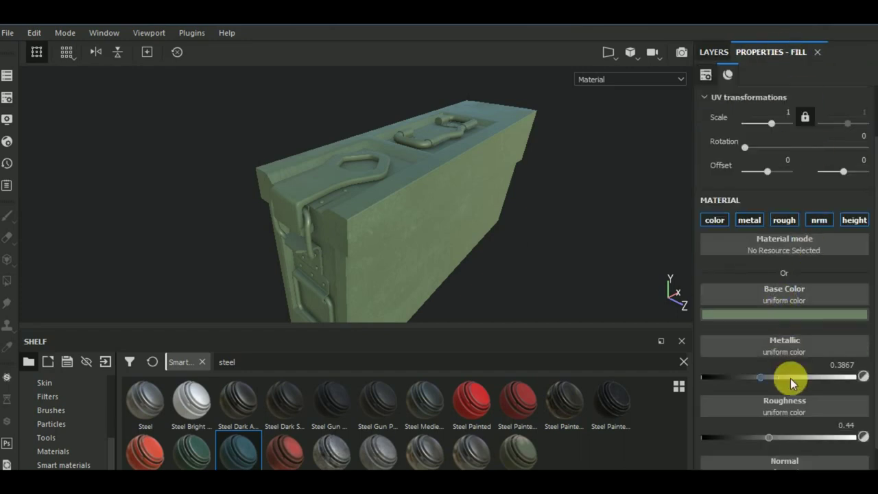
pyautogui.click(787, 438)
pyautogui.moveTo(785, 439); pyautogui.dragTo(785, 439)
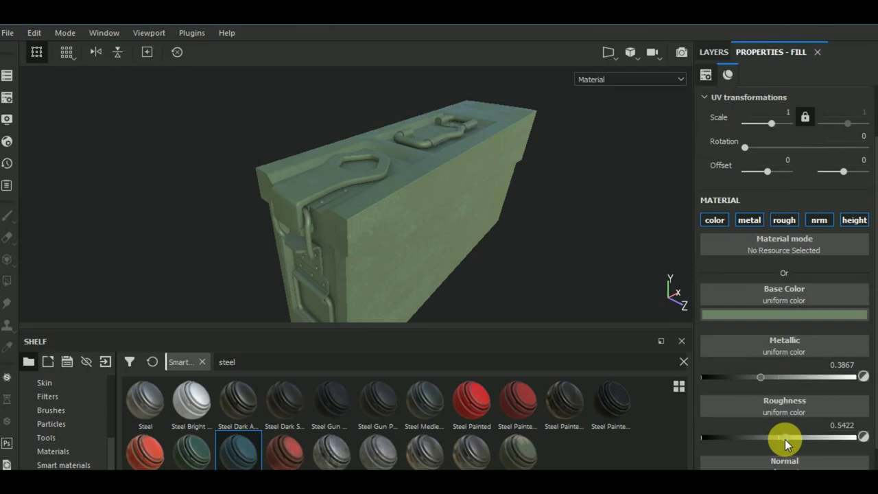
pyautogui.click(748, 377)
pyautogui.moveTo(573, 257)
pyautogui.keyDown('alt'); pyautogui.mouseDown()
pyautogui.moveTo(571, 283)
pyautogui.moveTo(562, 269)
pyautogui.mouseUp(); pyautogui.keyUp('alt')
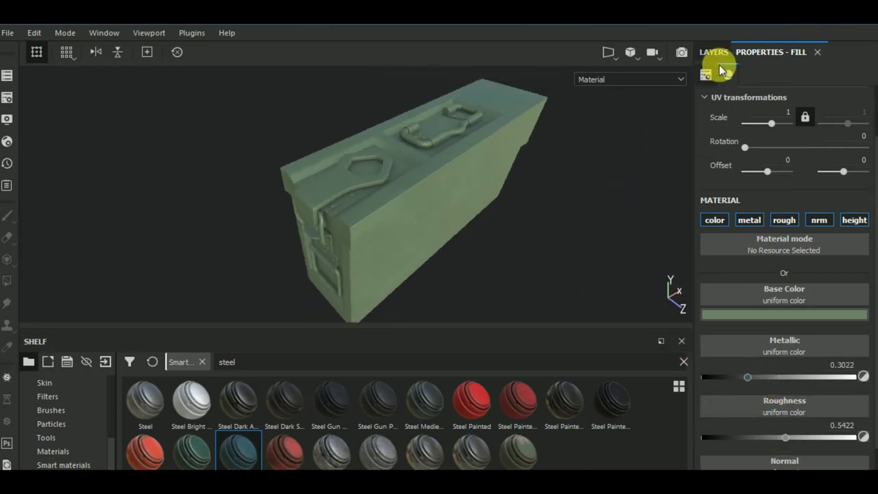
pyautogui.click(720, 62)
pyautogui.click(737, 104)
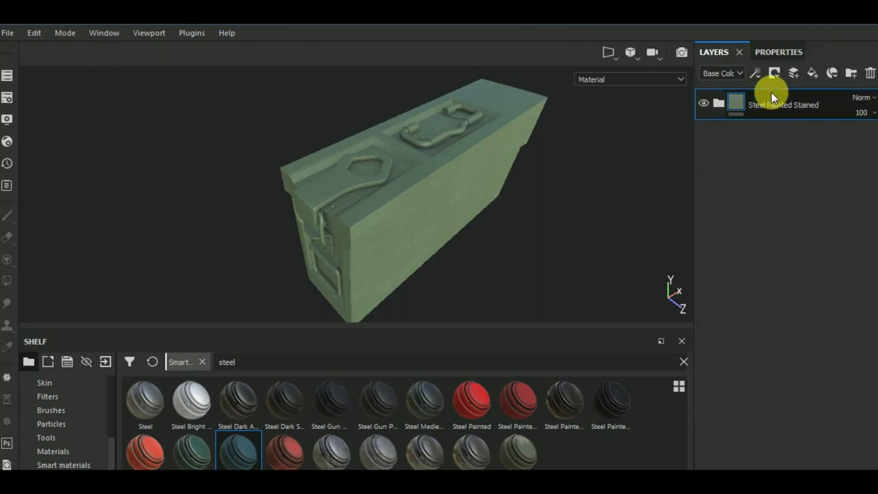
# Step: Add a black mask to the Steel Painted Stained group and set Polygon Fill to mesh mode
pyautogui.click(776, 69)
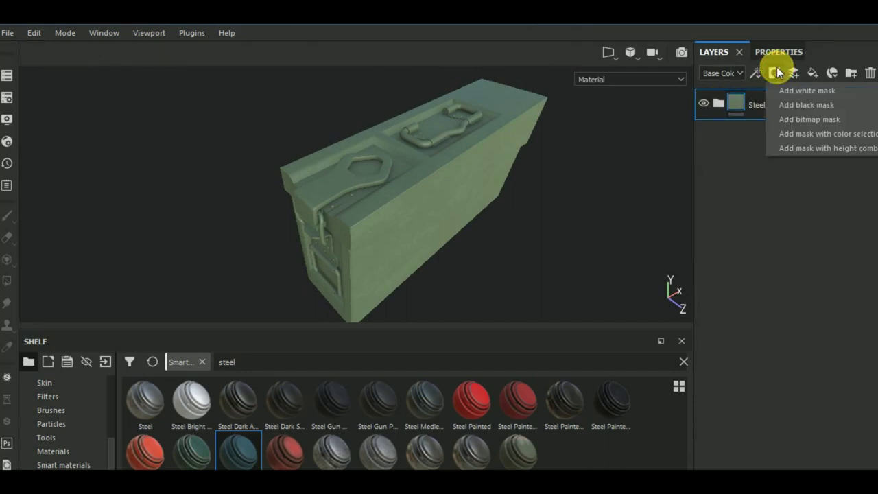
pyautogui.click(799, 104)
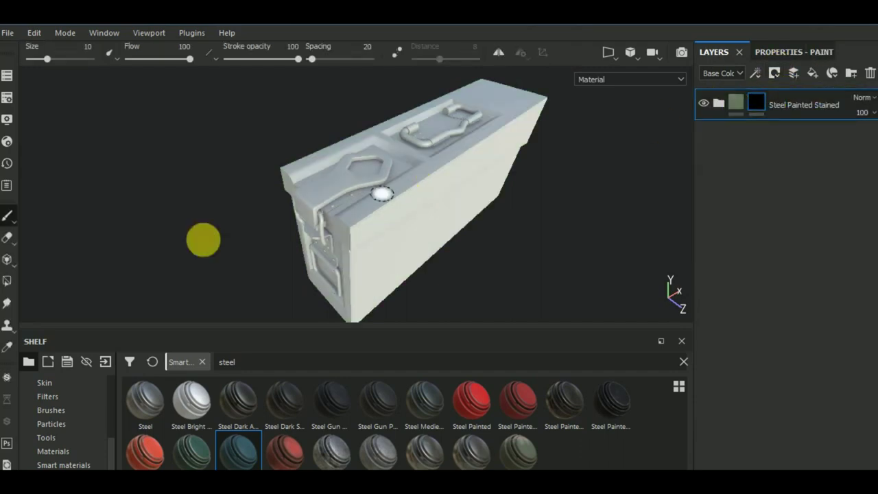
pyautogui.click(7, 280)
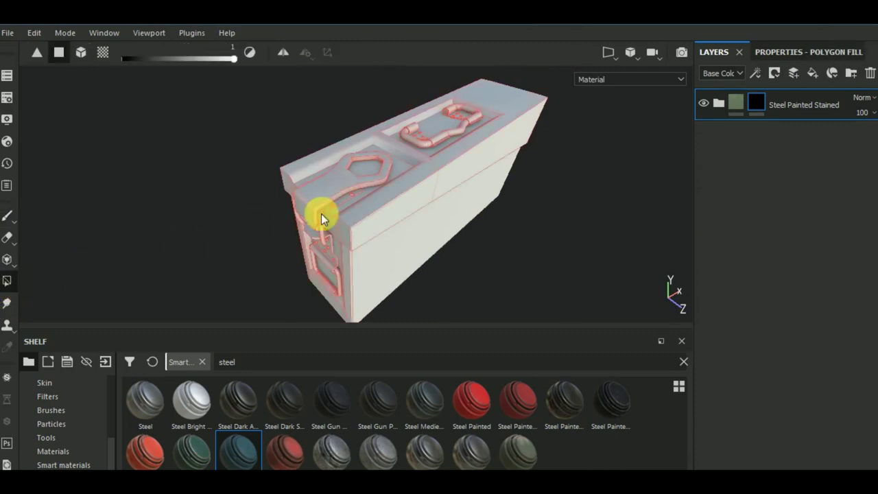
pyautogui.click(773, 54)
pyautogui.click(788, 75)
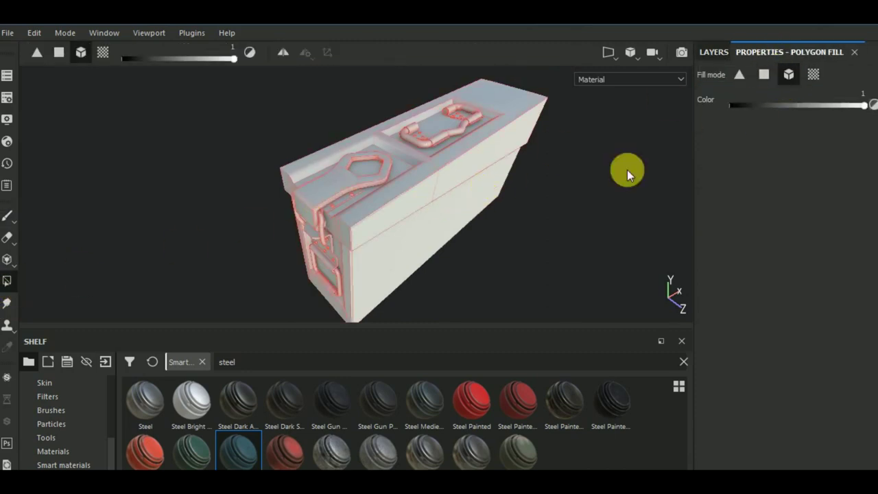
# Step: Fill the box body, lid and corner edge pieces into the mask
pyautogui.click(413, 252)
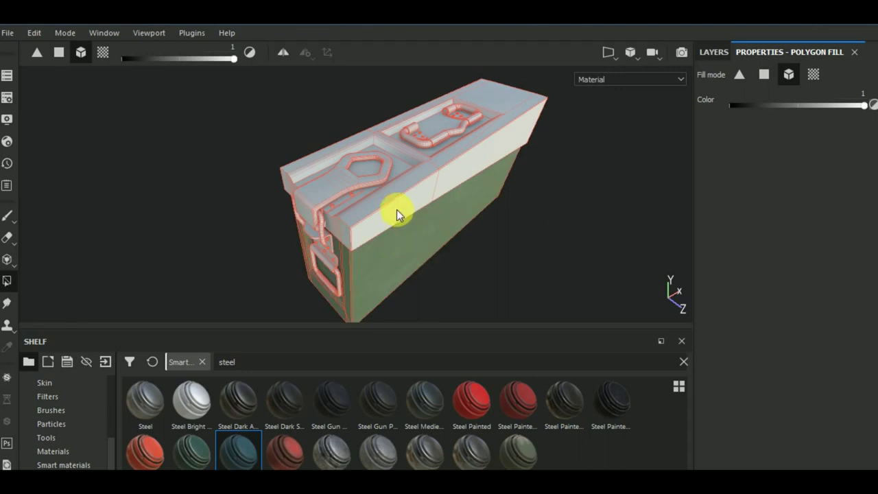
pyautogui.click(396, 209)
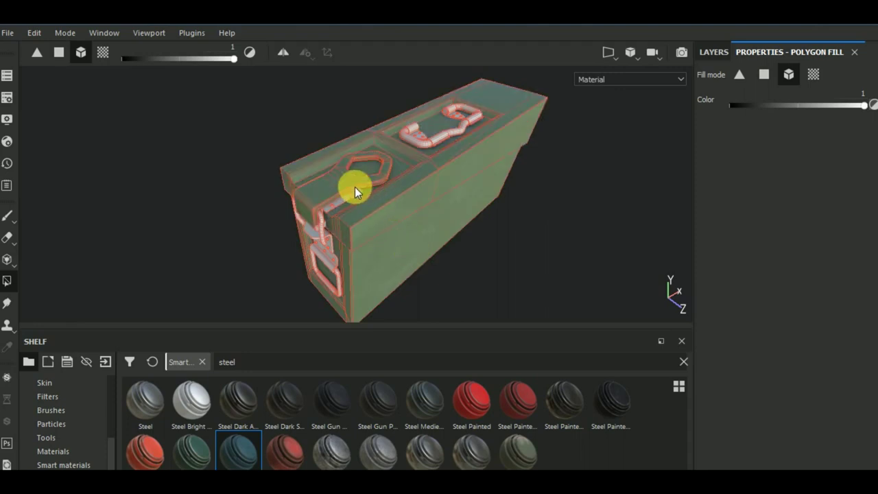
pyautogui.moveTo(540, 243)
pyautogui.keyDown('alt'); pyautogui.mouseDown()
pyautogui.moveTo(478, 238)
pyautogui.moveTo(470, 229)
pyautogui.mouseUp(); pyautogui.keyUp('alt')
pyautogui.moveTo(351, 212); pyautogui.dragTo(381, 242)
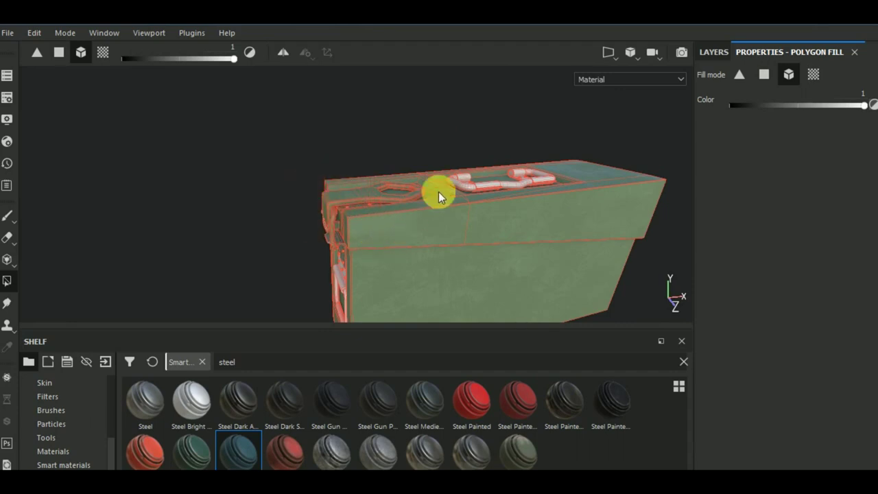
# Step: Reveal the green paint on the top pipe handle and the hinge plate
pyautogui.click(459, 181)
pyautogui.moveTo(463, 180)
pyautogui.keyDown('alt'); pyautogui.mouseDown()
pyautogui.moveTo(445, 251)
pyautogui.moveTo(464, 277)
pyautogui.moveTo(517, 274)
pyautogui.moveTo(535, 239)
pyautogui.moveTo(372, 221)
pyautogui.moveTo(404, 209)
pyautogui.mouseUp(); pyautogui.keyUp('alt')
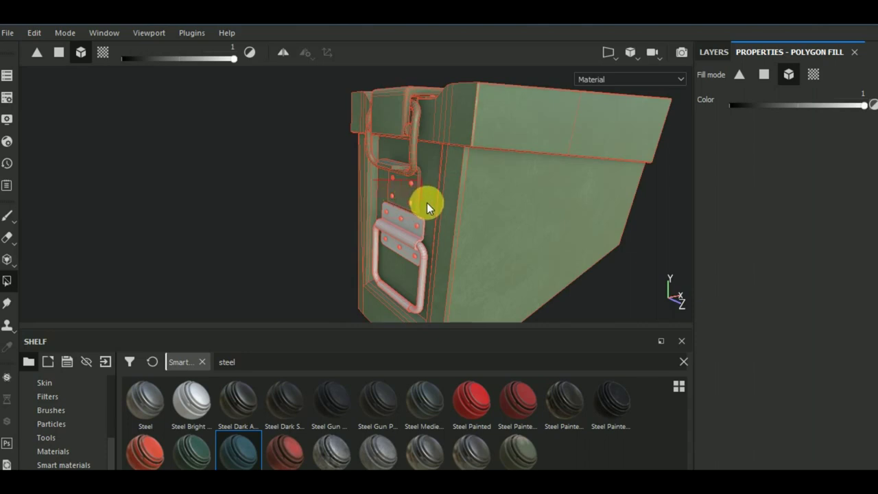
pyautogui.click(404, 216)
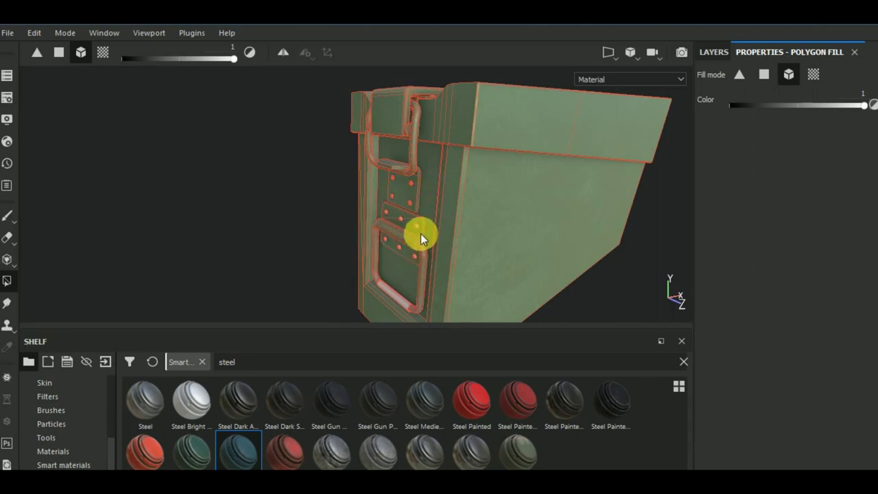
# Step: Orbit and zoom around the box to inspect the underside, lid, handle edge and latched end
pyautogui.scroll(2, 420, 234)
pyautogui.scroll(1, 420, 229)
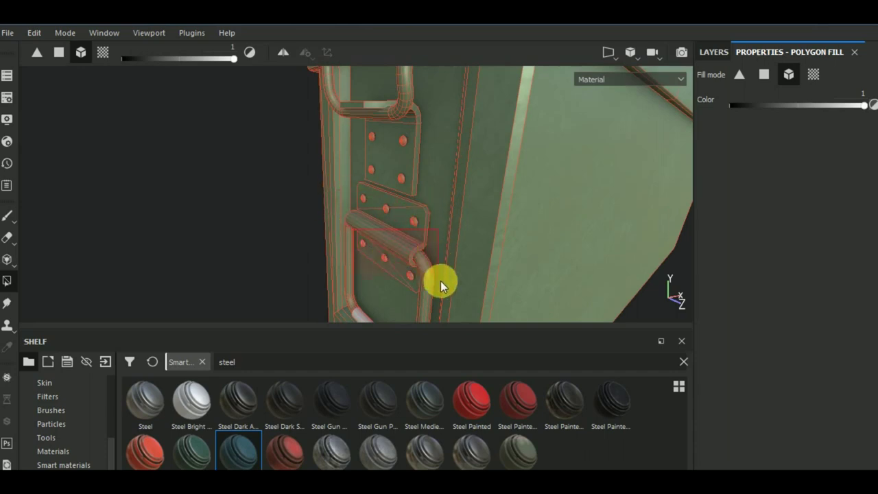
pyautogui.scroll(-2, 379, 234)
pyautogui.scroll(-3, 380, 236)
pyautogui.scroll(5, 361, 191)
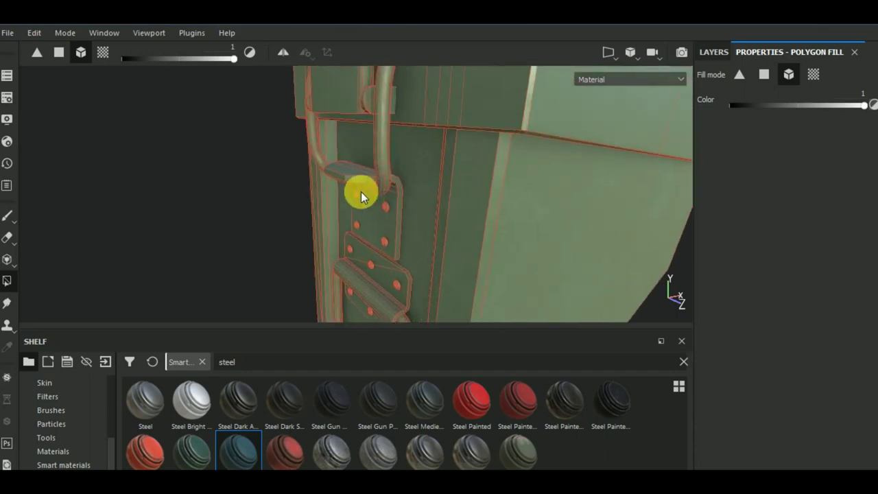
pyautogui.scroll(-2, 439, 258)
pyautogui.scroll(-2, 467, 242)
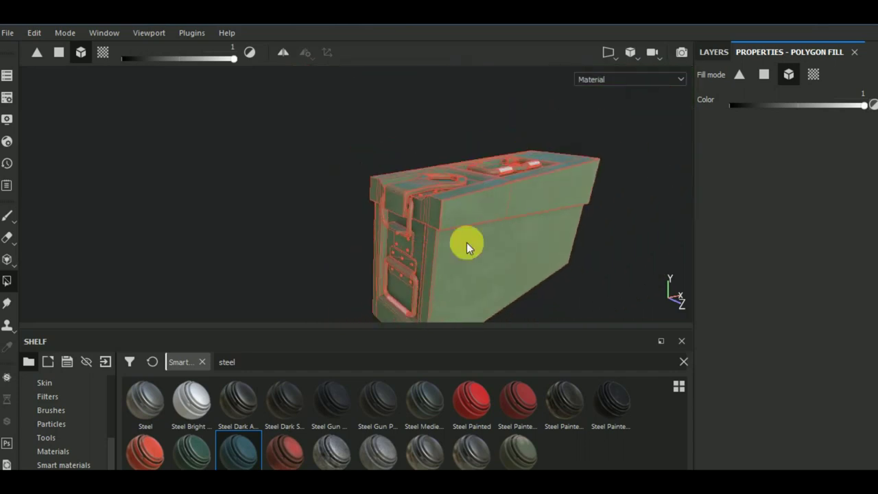
pyautogui.moveTo(466, 242)
pyautogui.keyDown('alt'); pyautogui.mouseDown()
pyautogui.moveTo(545, 322)
pyautogui.moveTo(544, 308)
pyautogui.mouseUp(); pyautogui.keyUp('alt')
pyautogui.scroll(2, 446, 287)
pyautogui.scroll(2, 407, 253)
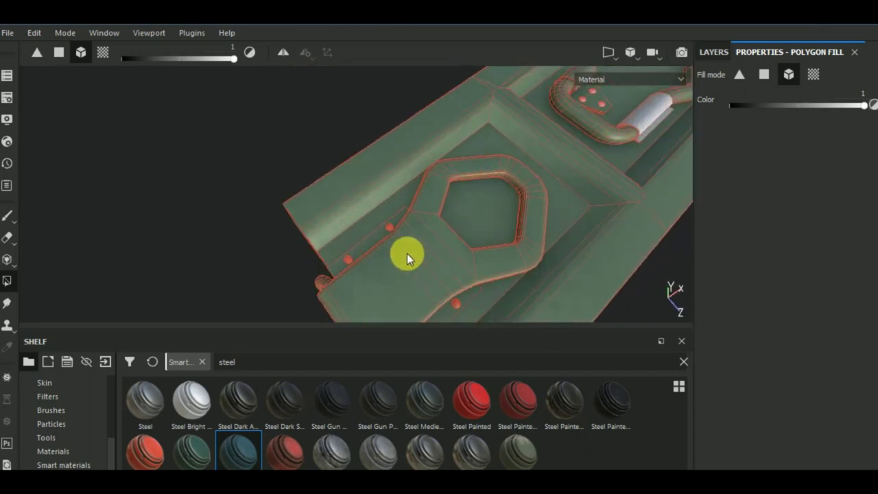
pyautogui.scroll(2, 376, 221)
pyautogui.scroll(-2, 381, 227)
pyautogui.scroll(-2, 388, 235)
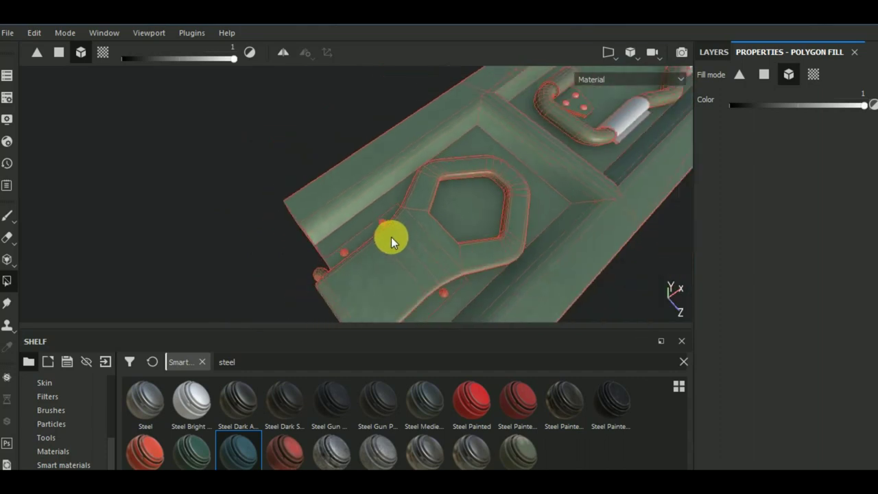
pyautogui.scroll(-2, 392, 237)
pyautogui.moveTo(391, 237)
pyautogui.keyDown('alt'); pyautogui.mouseDown()
pyautogui.moveTo(447, 239)
pyautogui.moveTo(515, 286)
pyautogui.moveTo(548, 251)
pyautogui.moveTo(475, 279)
pyautogui.mouseUp(); pyautogui.keyUp('alt')
pyautogui.scroll(1, 385, 248)
pyautogui.scroll(3, 382, 248)
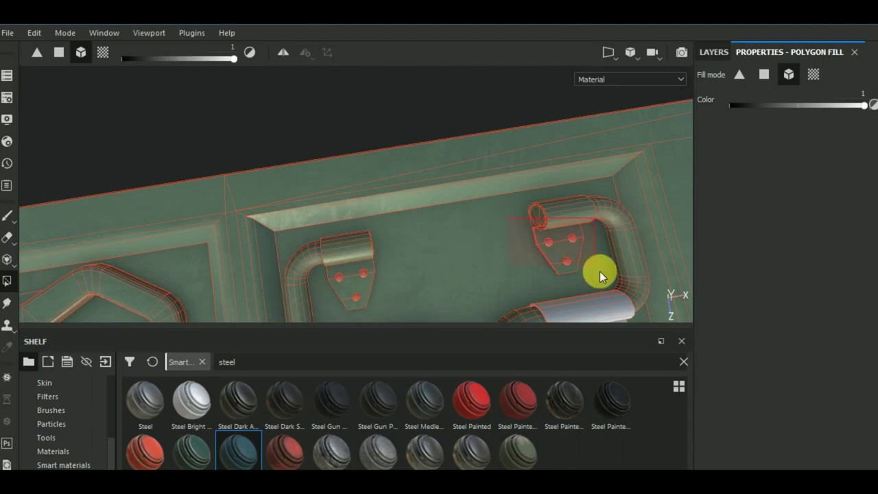
pyautogui.scroll(-1, 578, 252)
pyautogui.scroll(-2, 471, 284)
pyautogui.scroll(-1, 412, 196)
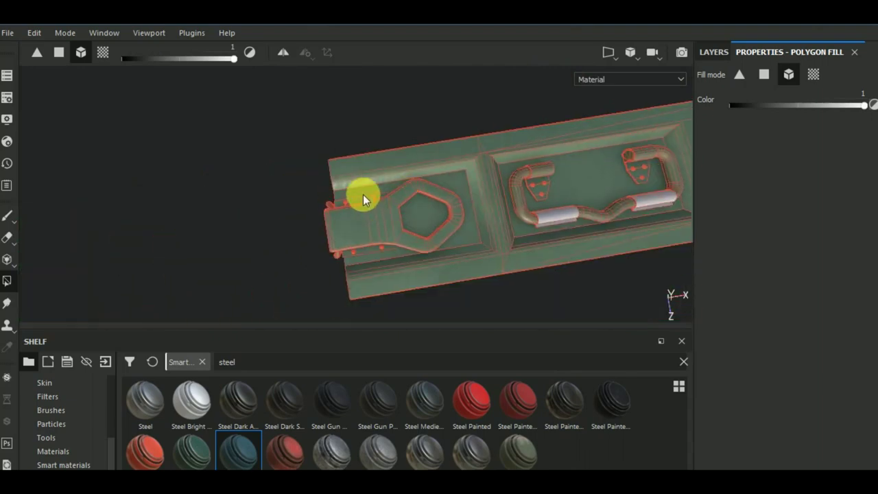
pyautogui.scroll(2, 363, 196)
pyautogui.scroll(2, 384, 206)
pyautogui.scroll(1, 393, 210)
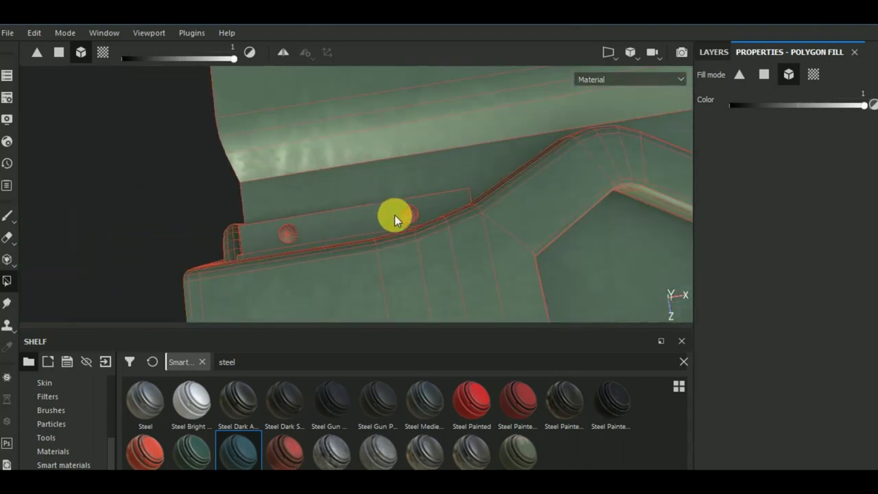
pyautogui.keyDown('alt'); pyautogui.moveTo(394, 215); pyautogui.dragTo(487, 102); pyautogui.keyUp('alt')
pyautogui.keyDown('alt'); pyautogui.moveTo(426, 195); pyautogui.dragTo(422, 197); pyautogui.keyUp('alt')
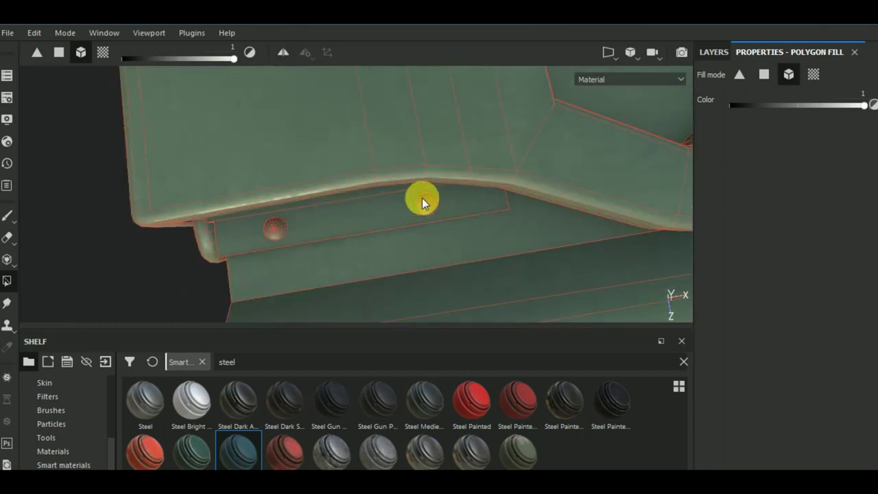
pyautogui.scroll(-2, 422, 197)
pyautogui.scroll(-2, 422, 197)
pyautogui.scroll(-1, 422, 197)
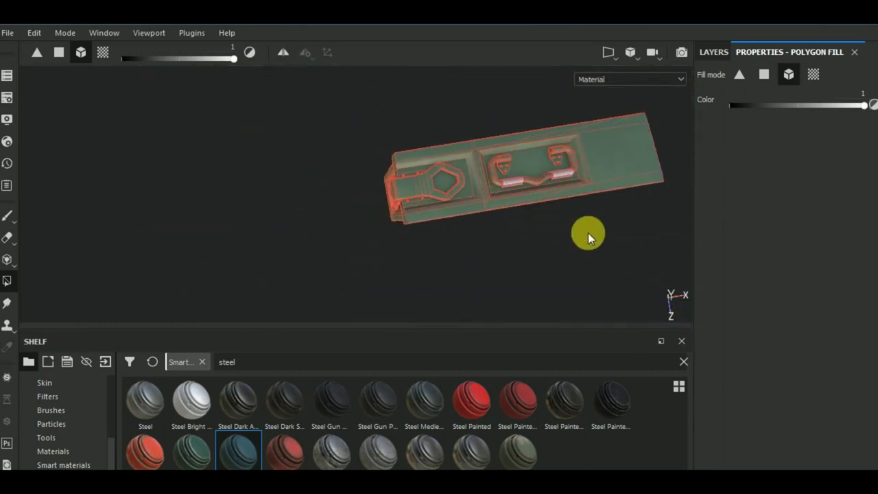
pyautogui.moveTo(588, 233)
pyautogui.keyDown('alt'); pyautogui.mouseDown()
pyautogui.moveTo(455, 225)
pyautogui.moveTo(570, 212)
pyautogui.moveTo(435, 172)
pyautogui.moveTo(504, 245)
pyautogui.mouseUp(); pyautogui.keyUp('alt')
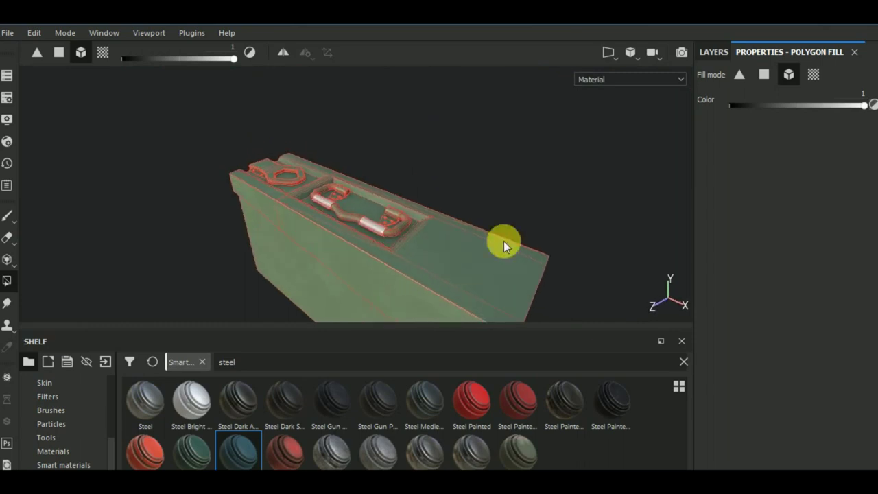
pyautogui.moveTo(569, 263)
pyautogui.keyDown('alt'); pyautogui.mouseDown()
pyautogui.moveTo(501, 203)
pyautogui.moveTo(412, 245)
pyautogui.moveTo(384, 236)
pyautogui.moveTo(421, 200)
pyautogui.moveTo(313, 254)
pyautogui.moveTo(478, 253)
pyautogui.moveTo(479, 239)
pyautogui.mouseUp(); pyautogui.keyUp('alt')
pyautogui.scroll(-3, 343, 254)
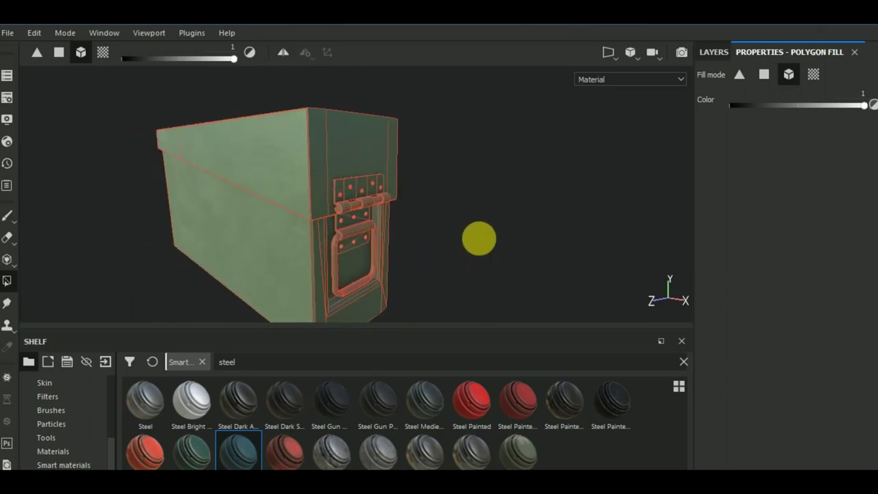
# Step: Marquee-select the hinge faces, then drop the fill value to 0 and back to 1
pyautogui.moveTo(419, 177); pyautogui.dragTo(358, 217)
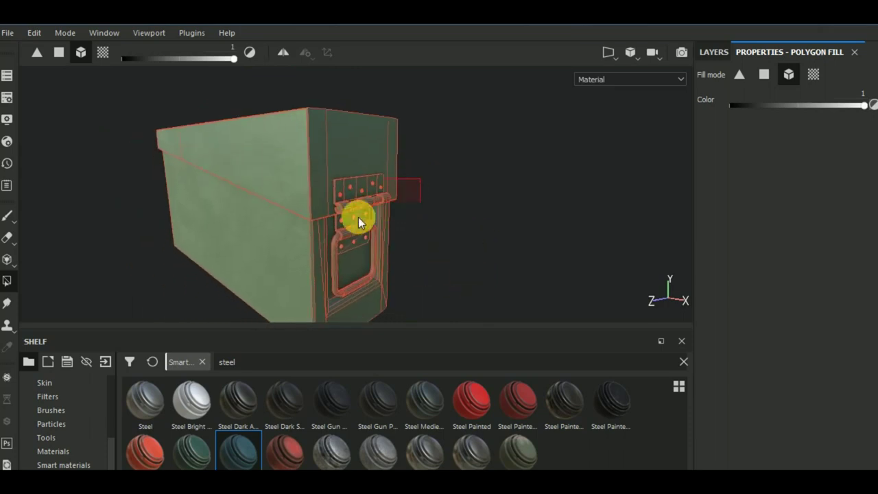
pyautogui.moveTo(307, 260); pyautogui.dragTo(306, 261)
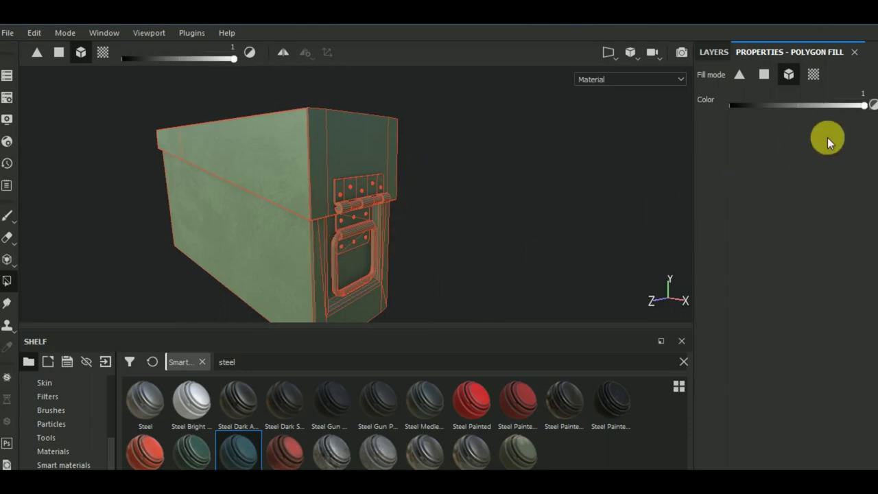
pyautogui.moveTo(861, 106)
pyautogui.mouseDown()
pyautogui.moveTo(718, 113)
pyautogui.moveTo(406, 265)
pyautogui.mouseUp()
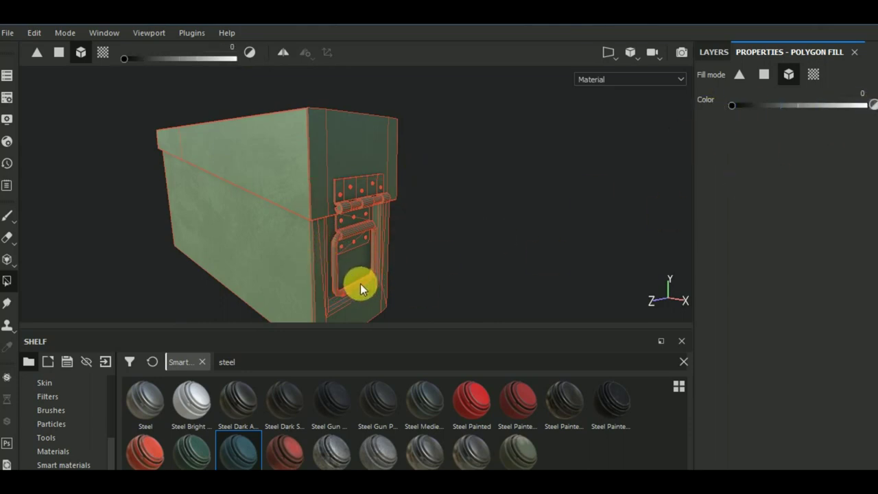
pyautogui.moveTo(732, 106); pyautogui.dragTo(865, 106)
# Step: Review the box from above and switch to the Paint brush tool
pyautogui.moveTo(494, 232)
pyautogui.mouseDown()
pyautogui.moveTo(430, 251)
pyautogui.moveTo(366, 226)
pyautogui.mouseUp()
pyautogui.scroll(3, 366, 227)
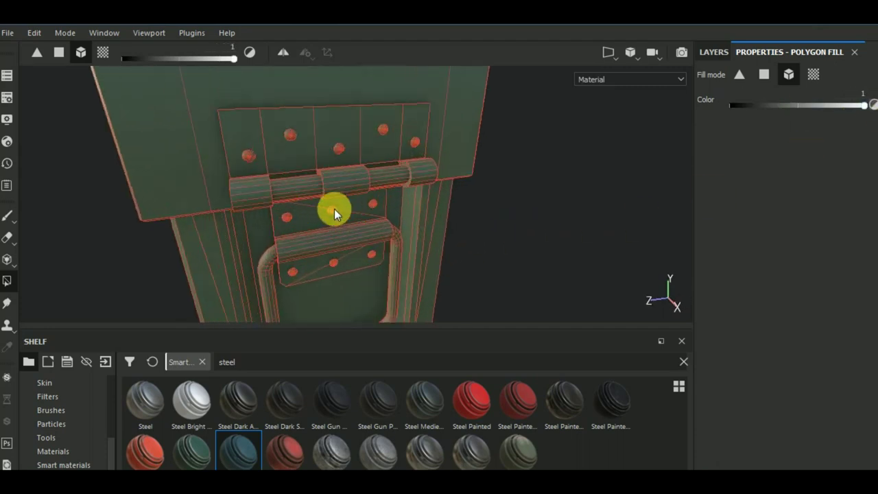
pyautogui.scroll(3, 334, 209)
pyautogui.scroll(2, 340, 233)
pyautogui.scroll(-4, 477, 217)
pyautogui.scroll(-2, 493, 218)
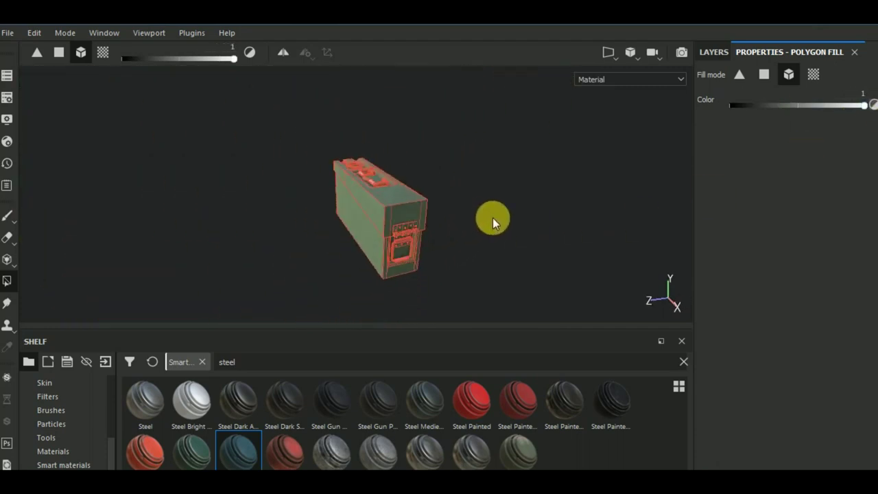
pyautogui.moveTo(493, 218)
pyautogui.mouseDown()
pyautogui.moveTo(330, 222)
pyautogui.moveTo(552, 278)
pyautogui.moveTo(607, 231)
pyautogui.moveTo(513, 247)
pyautogui.moveTo(599, 228)
pyautogui.mouseUp()
pyautogui.scroll(1, 435, 233)
pyautogui.scroll(3, 425, 247)
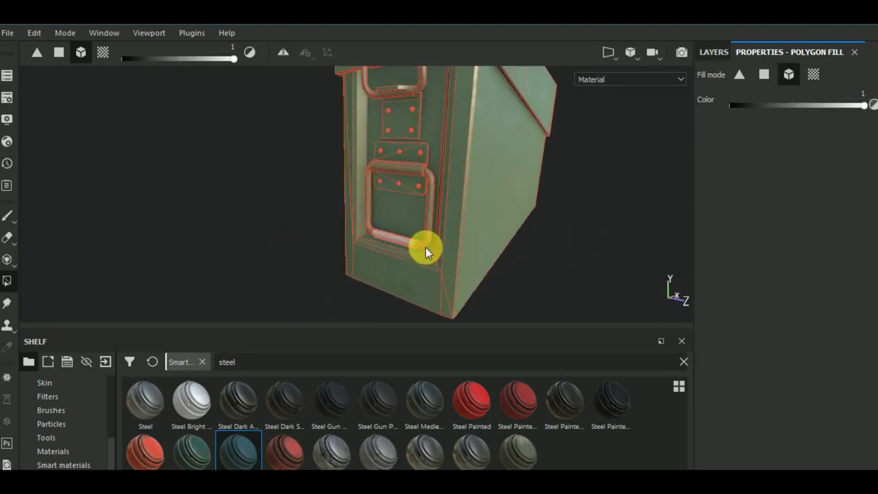
pyautogui.scroll(2, 424, 248)
pyautogui.scroll(1, 422, 250)
pyautogui.scroll(-2, 423, 251)
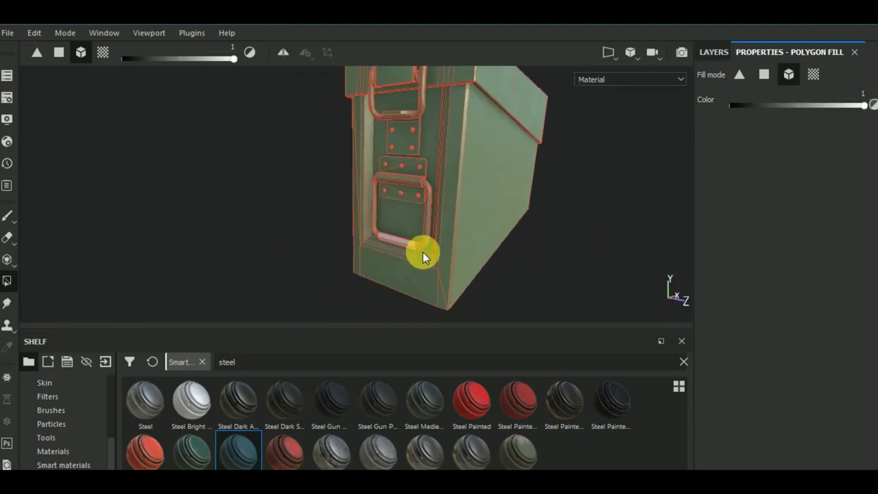
pyautogui.scroll(-3, 423, 251)
pyautogui.click(9, 218)
pyautogui.moveTo(587, 251)
pyautogui.keyDown('alt'); pyautogui.mouseDown()
pyautogui.moveTo(580, 276)
pyautogui.moveTo(478, 291)
pyautogui.mouseUp(); pyautogui.keyUp('alt')
pyautogui.moveTo(478, 290)
pyautogui.keyDown('alt'); pyautogui.mouseDown(button='right')
pyautogui.moveTo(471, 298)
pyautogui.moveTo(462, 268)
pyautogui.moveTo(476, 259)
pyautogui.moveTo(466, 248)
pyautogui.mouseUp(button='right'); pyautogui.keyUp('alt')
pyautogui.moveTo(466, 248)
pyautogui.keyDown('alt'); pyautogui.mouseDown()
pyautogui.moveTo(411, 255)
pyautogui.moveTo(290, 236)
pyautogui.moveTo(281, 206)
pyautogui.moveTo(353, 233)
pyautogui.moveTo(486, 245)
pyautogui.moveTo(514, 261)
pyautogui.mouseUp(); pyautogui.keyUp('alt')
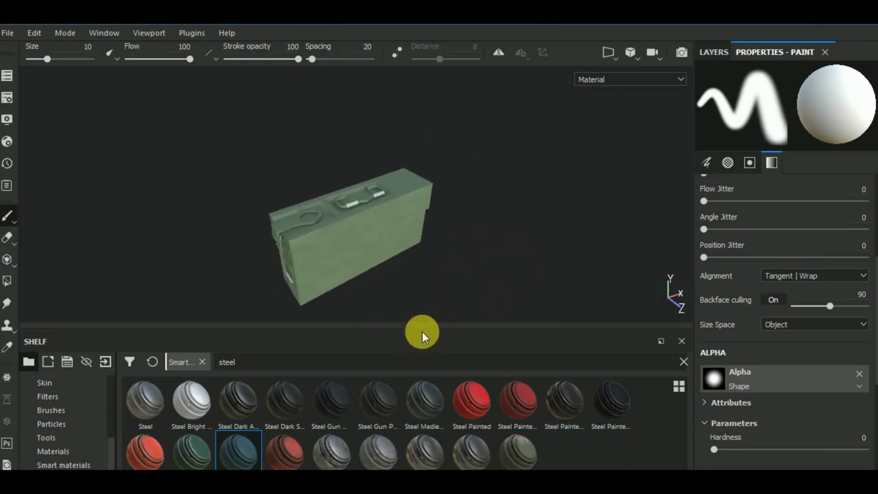
# Step: Add Belt Leather from the Materials shelf as a new layer and hide it with a black mask
pyautogui.moveTo(432, 334); pyautogui.dragTo(433, 367)
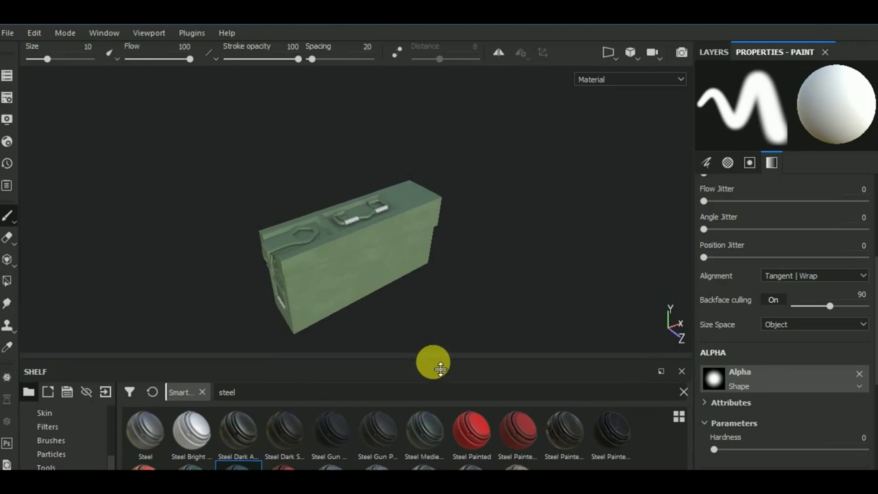
pyautogui.click(720, 54)
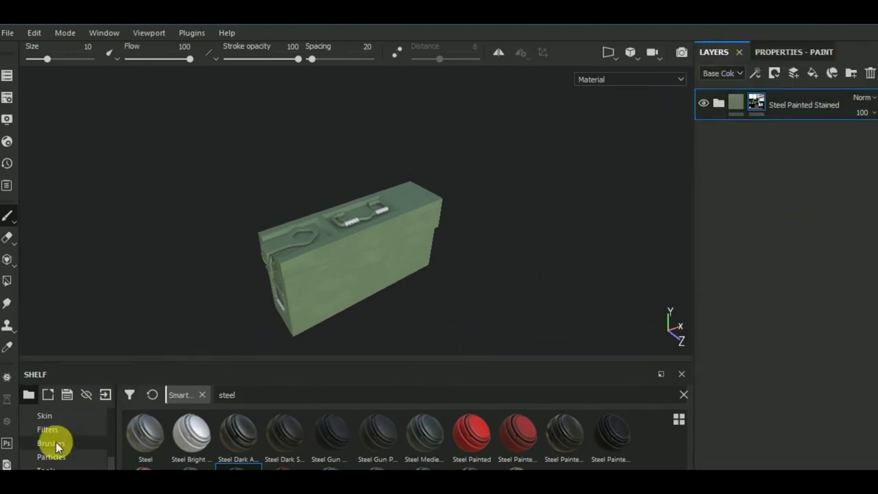
pyautogui.click(72, 470)
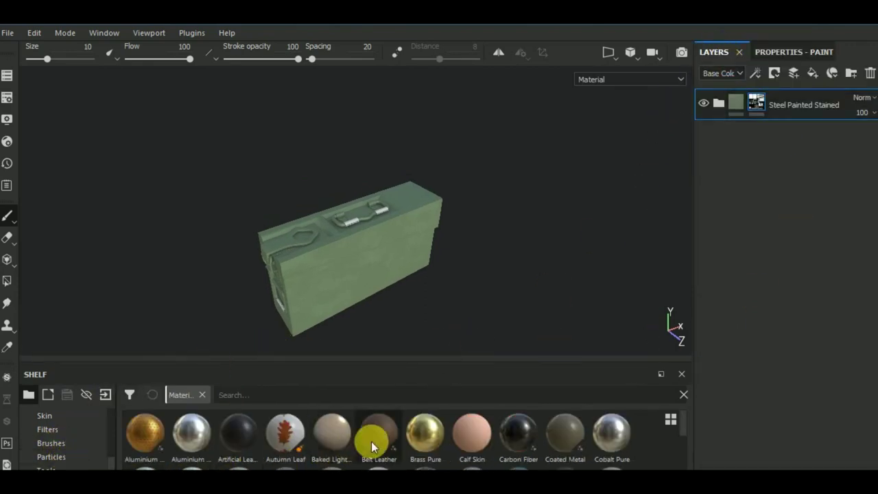
pyautogui.moveTo(373, 437); pyautogui.dragTo(790, 234)
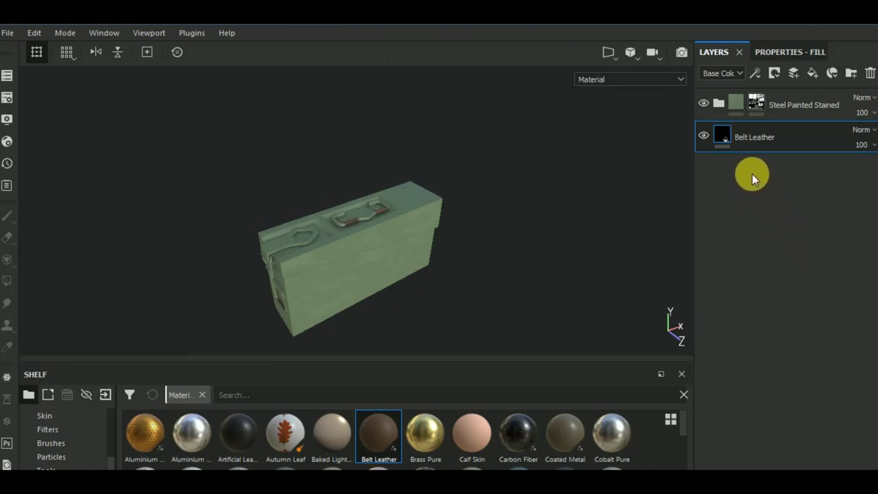
pyautogui.click(774, 74)
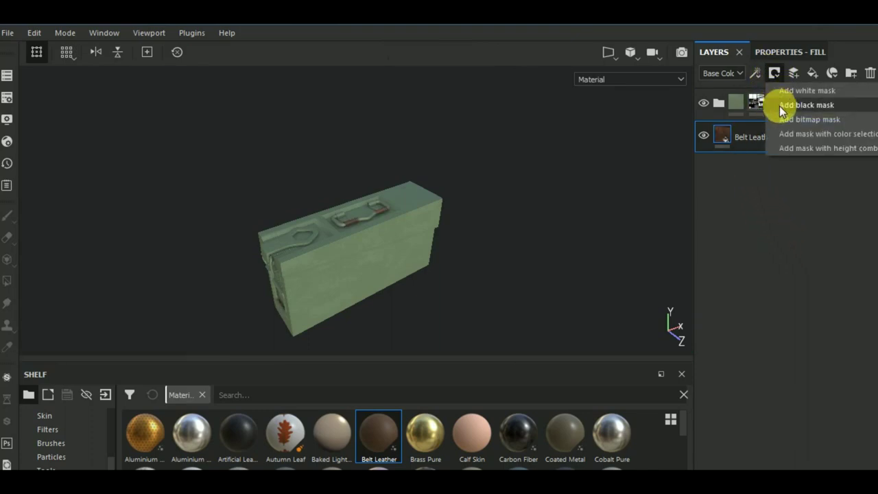
pyautogui.click(779, 104)
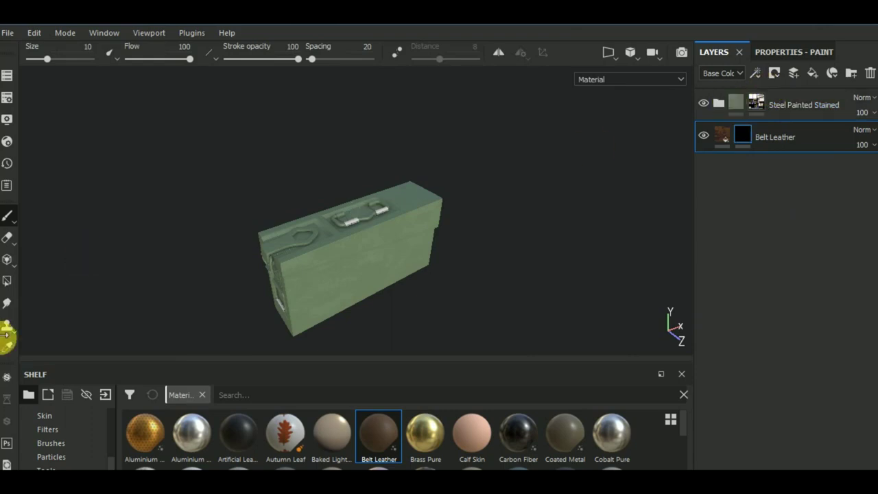
# Step: Polygon-fill a small patch of faces into the Belt Leather mask, check it, then return to the Paint brush
pyautogui.click(7, 280)
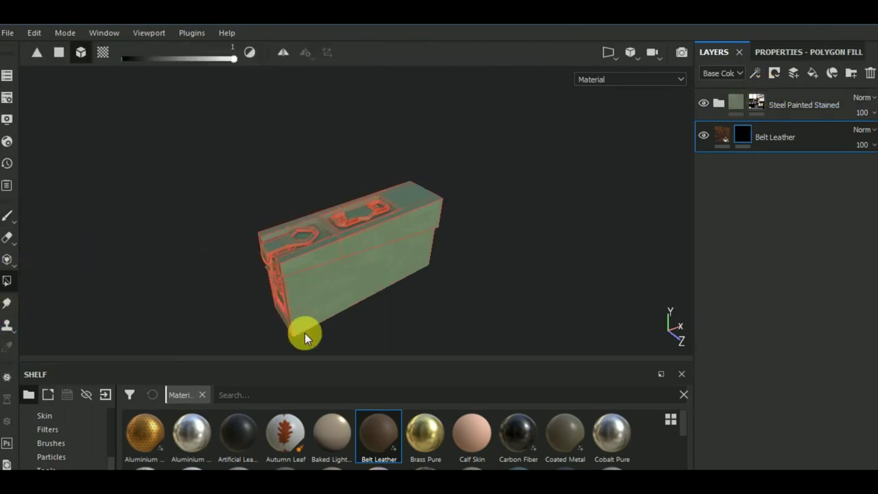
pyautogui.moveTo(305, 333)
pyautogui.mouseDown(button='middle')
pyautogui.moveTo(519, 295)
pyautogui.moveTo(323, 327)
pyautogui.moveTo(271, 314)
pyautogui.moveTo(276, 302)
pyautogui.moveTo(296, 303)
pyautogui.mouseUp(button='middle')
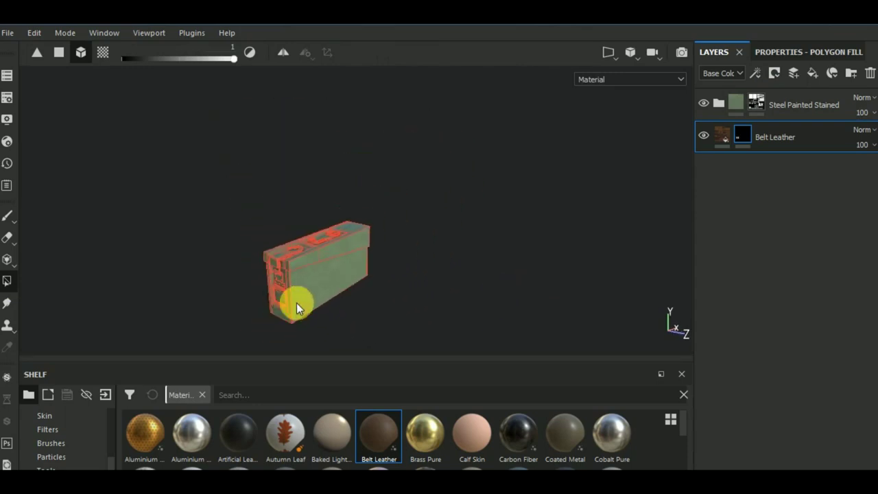
pyautogui.moveTo(296, 303)
pyautogui.keyDown('alt'); pyautogui.mouseDown()
pyautogui.moveTo(384, 336)
pyautogui.moveTo(208, 294)
pyautogui.moveTo(184, 254)
pyautogui.moveTo(363, 323)
pyautogui.mouseUp(); pyautogui.keyUp('alt')
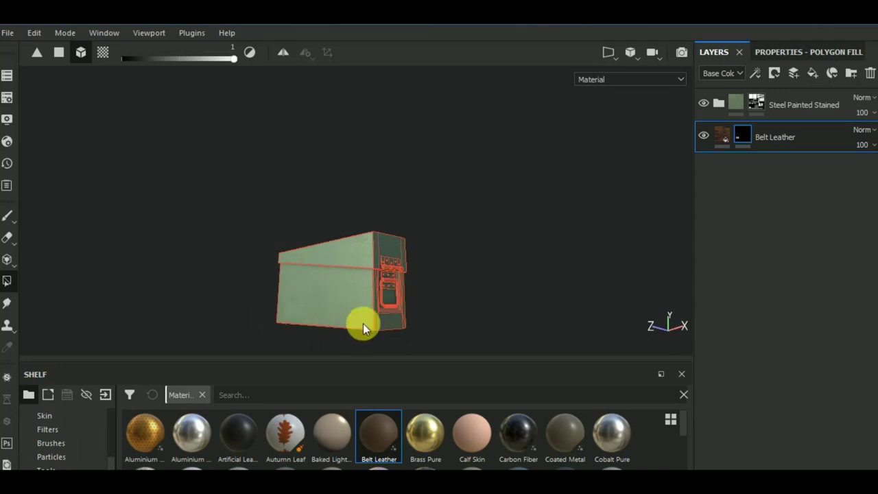
pyautogui.scroll(2, 416, 312)
pyautogui.scroll(3, 389, 308)
pyautogui.scroll(2, 389, 306)
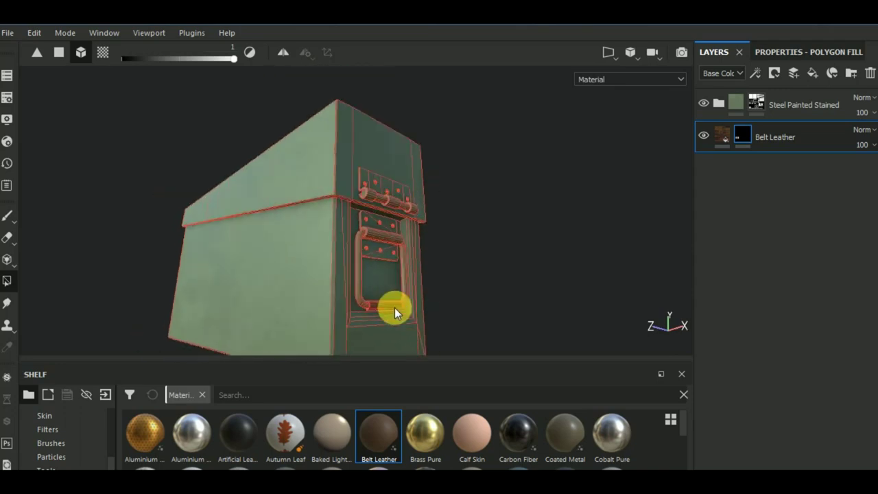
pyautogui.moveTo(394, 307)
pyautogui.mouseDown(button='right')
pyautogui.moveTo(453, 267)
pyautogui.moveTo(480, 227)
pyautogui.mouseUp(button='right')
pyautogui.moveTo(481, 227)
pyautogui.keyDown('alt'); pyautogui.mouseDown()
pyautogui.moveTo(311, 284)
pyautogui.moveTo(382, 309)
pyautogui.moveTo(461, 299)
pyautogui.moveTo(501, 242)
pyautogui.mouseUp(); pyautogui.keyUp('alt')
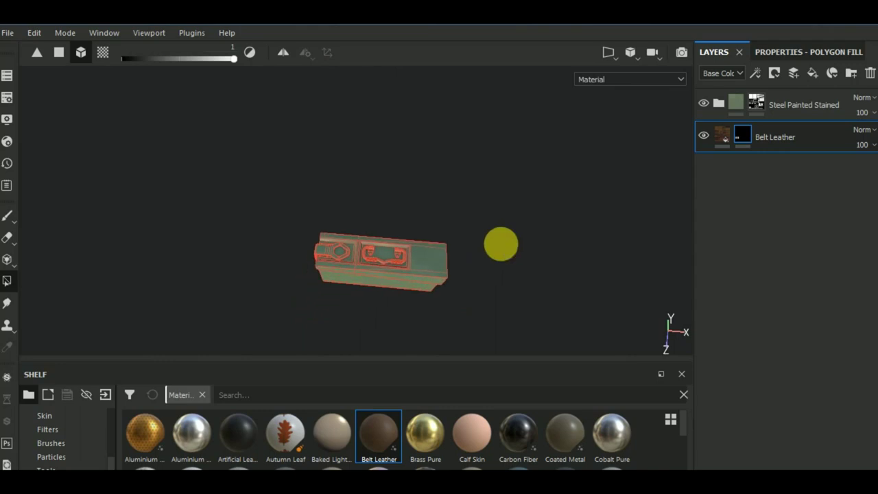
pyautogui.click(7, 220)
pyautogui.moveTo(474, 298)
pyautogui.keyDown('alt'); pyautogui.mouseDown()
pyautogui.moveTo(462, 296)
pyautogui.moveTo(505, 323)
pyautogui.moveTo(475, 302)
pyautogui.mouseUp(); pyautogui.keyUp('alt')
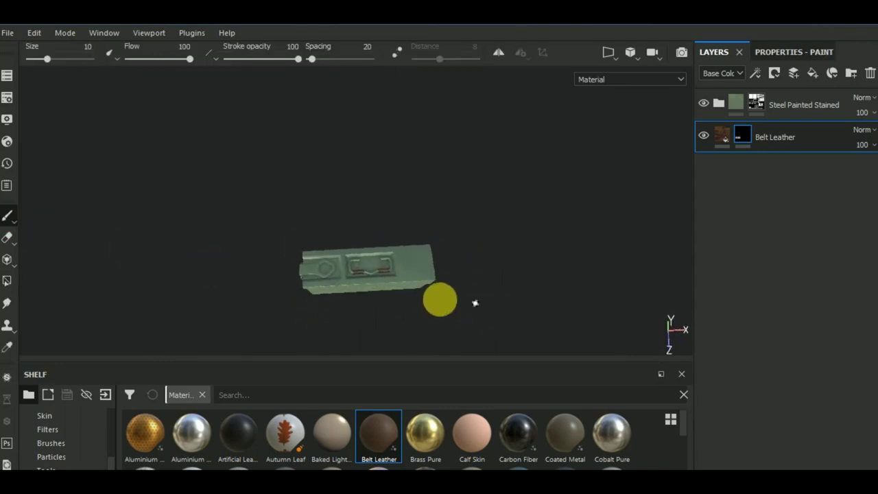
# Step: Darken the Belt Leather base colour in its Main parameters
pyautogui.scroll(2, 362, 270)
pyautogui.scroll(3, 421, 279)
pyautogui.scroll(2, 421, 278)
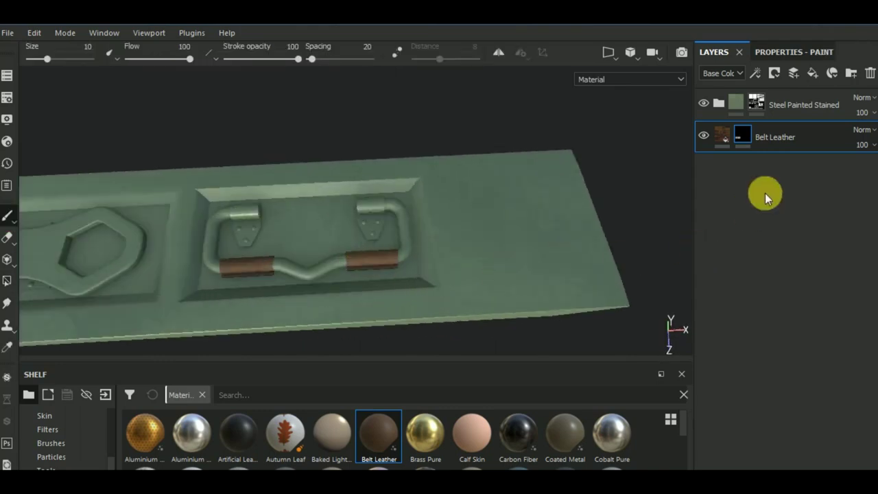
pyautogui.click(725, 138)
pyautogui.click(785, 53)
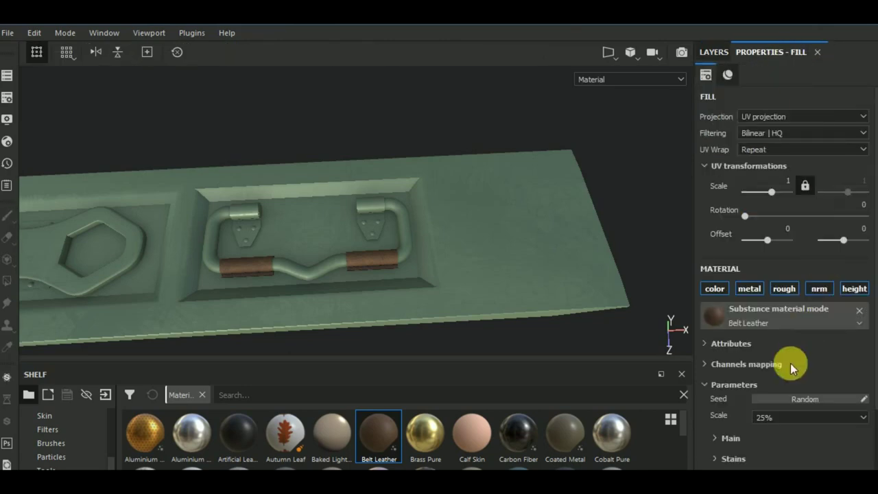
pyautogui.click(729, 438)
pyautogui.scroll(-2, 747, 415)
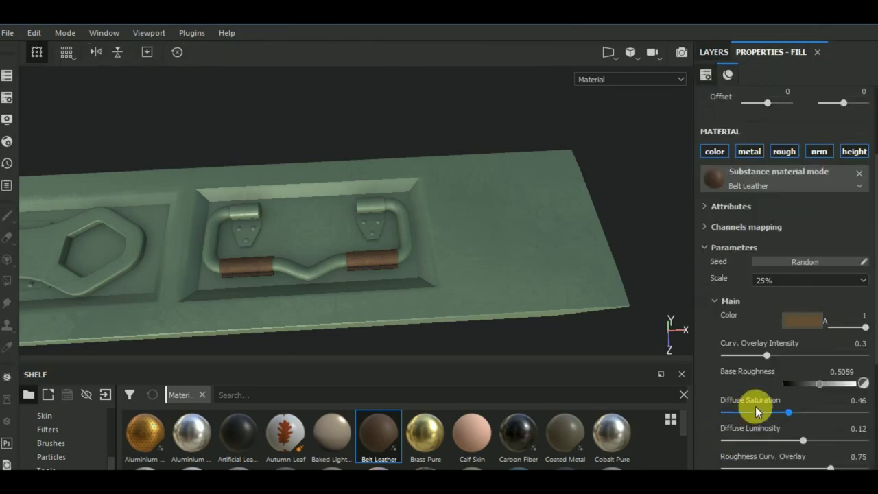
pyautogui.click(806, 321)
pyautogui.moveTo(764, 419); pyautogui.dragTo(758, 433)
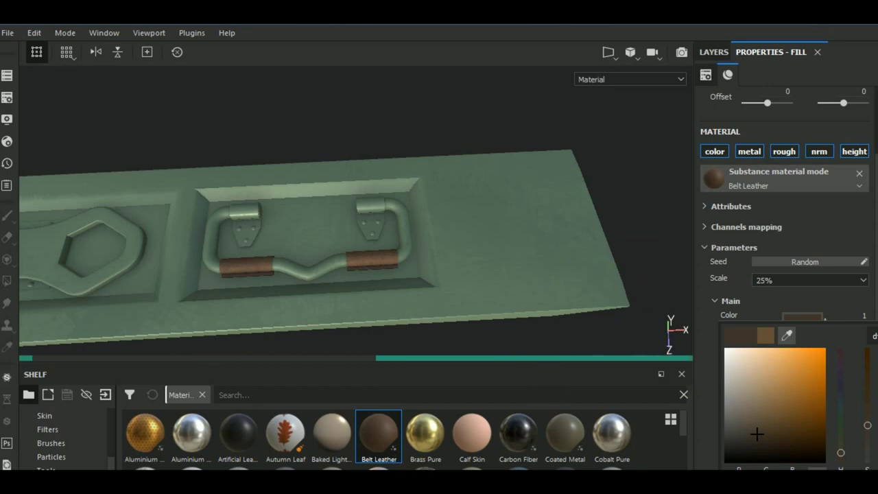
pyautogui.click(533, 297)
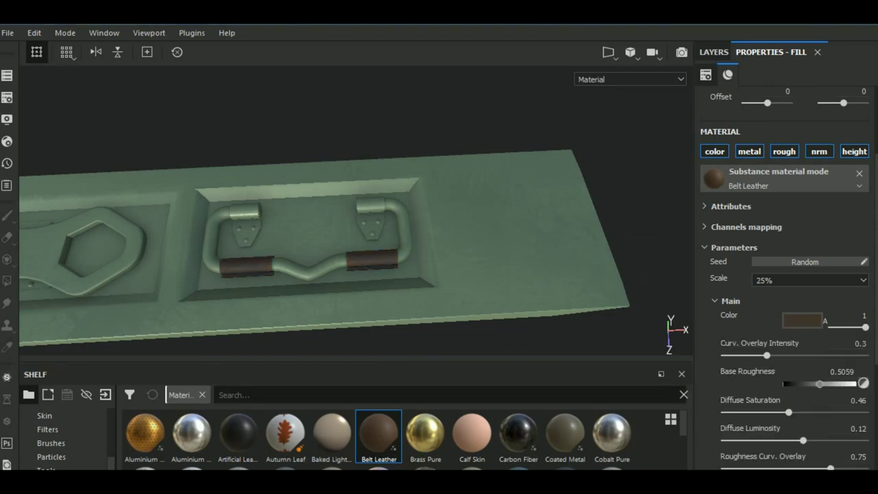
# Step: Pick a new dark brown for the leather and review the handle grips
pyautogui.click(803, 323)
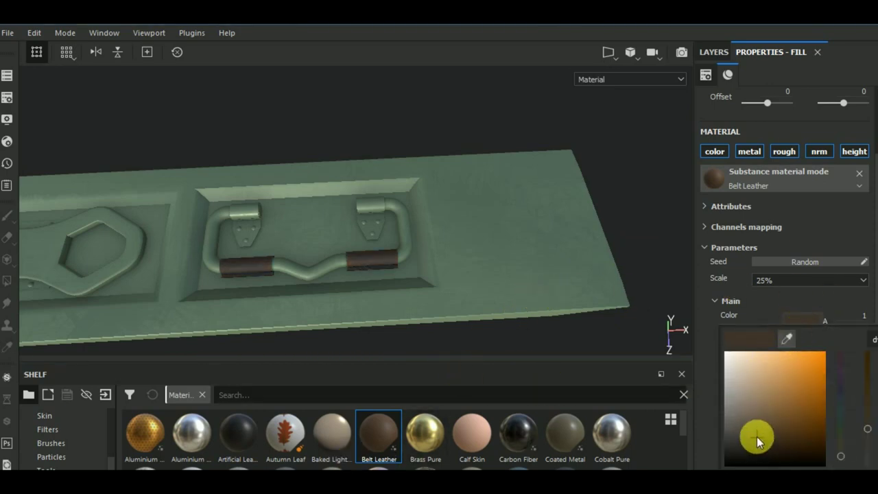
pyautogui.click(758, 435)
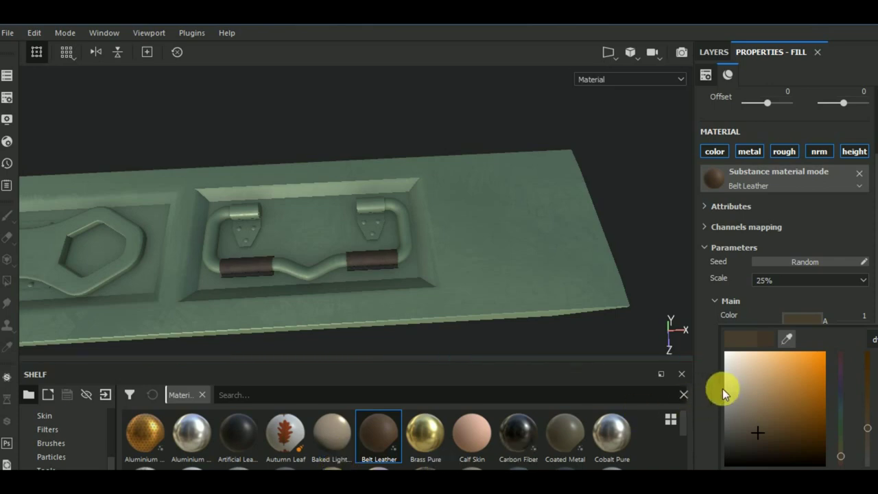
pyautogui.moveTo(757, 433); pyautogui.dragTo(752, 427)
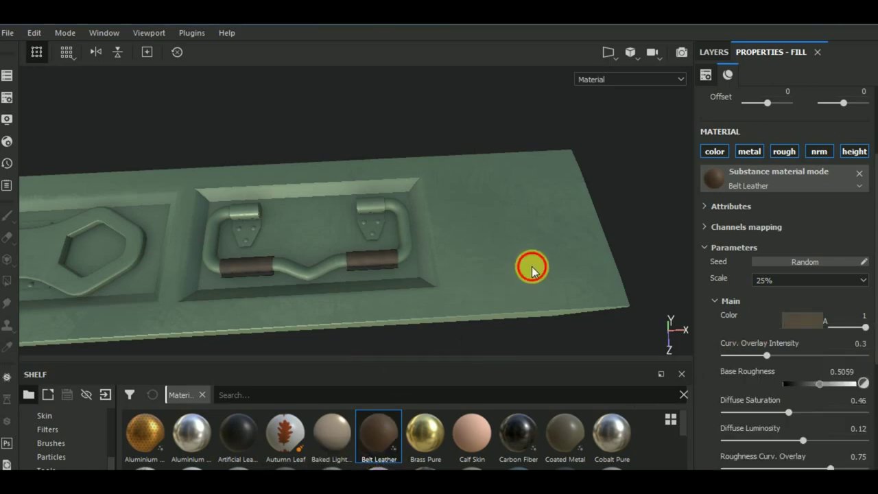
pyautogui.moveTo(529, 264)
pyautogui.keyDown('alt'); pyautogui.mouseDown()
pyautogui.moveTo(568, 235)
pyautogui.moveTo(519, 294)
pyautogui.moveTo(523, 315)
pyautogui.moveTo(535, 313)
pyautogui.mouseUp(); pyautogui.keyUp('alt')
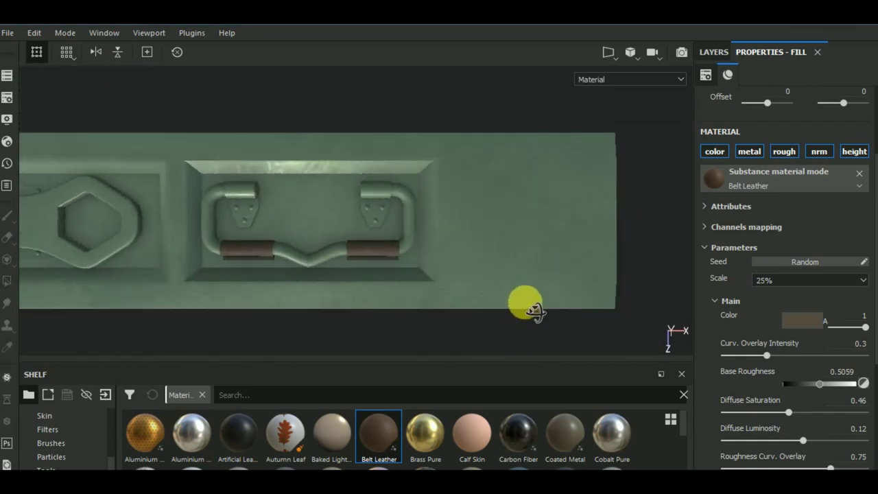
pyautogui.keyDown('alt'); pyautogui.moveTo(520, 299); pyautogui.dragTo(569, 300, button='middle'); pyautogui.keyUp('alt')
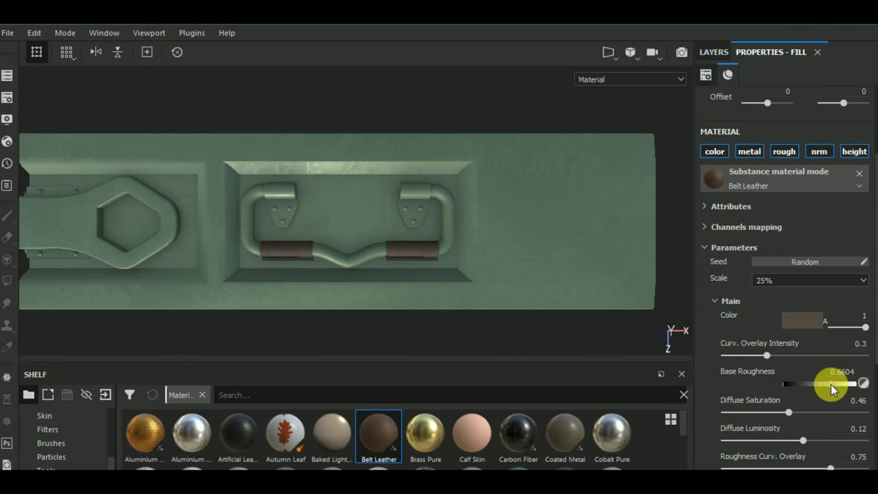
# Step: Add a new paint layer named 'stitch' at the top of the layer stack
pyautogui.click(717, 52)
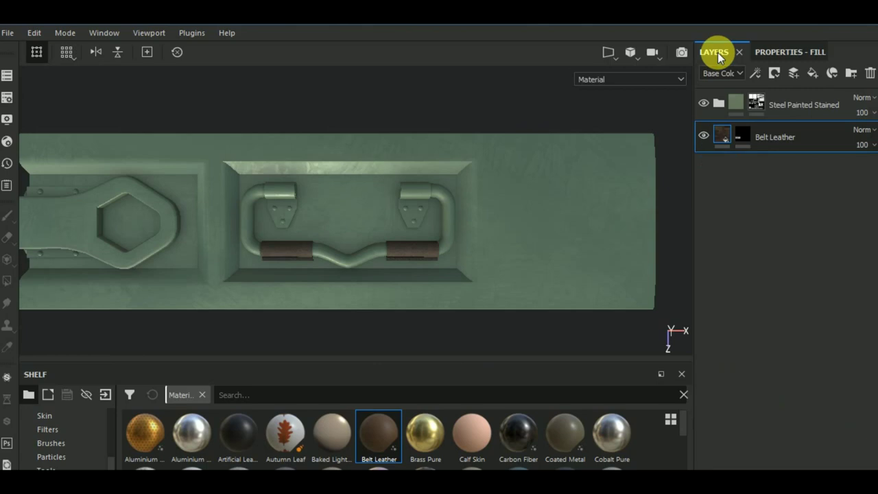
pyautogui.click(813, 103)
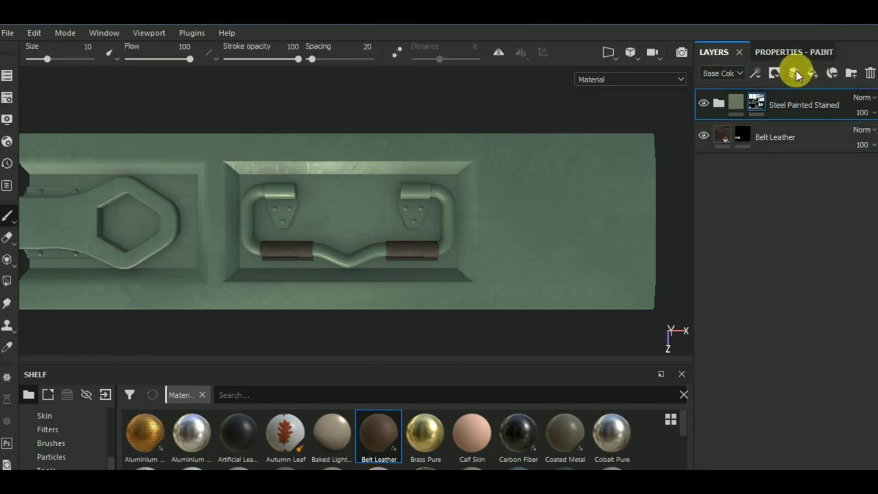
pyautogui.click(793, 73)
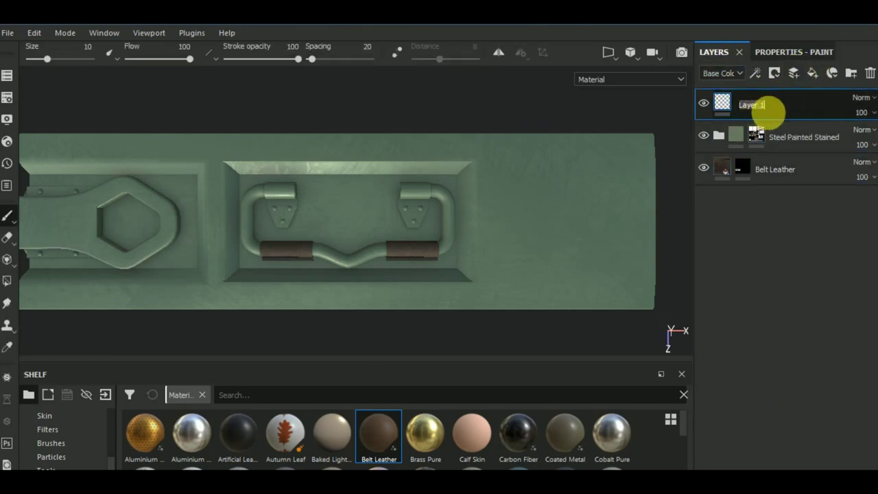
pyautogui.write('stitch')
pyautogui.press('Return')
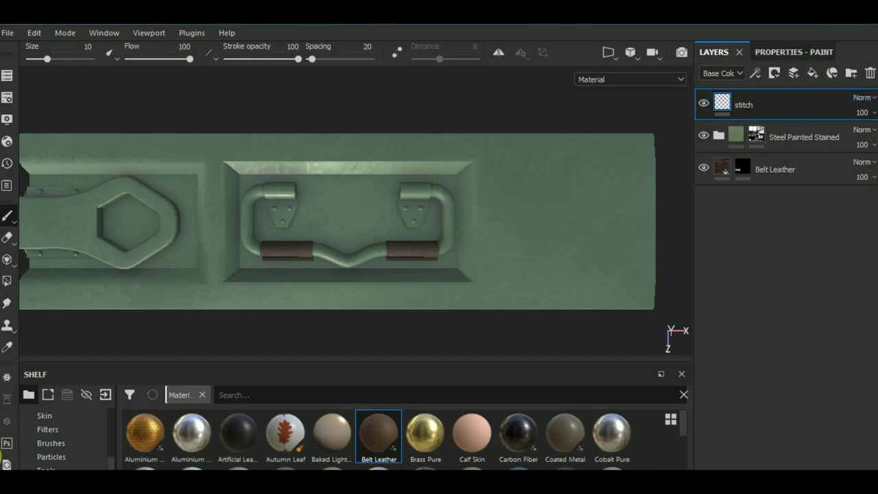
# Step: Show Tools on the shelf and choose a stitch stamp brush preset
pyautogui.click(47, 469)
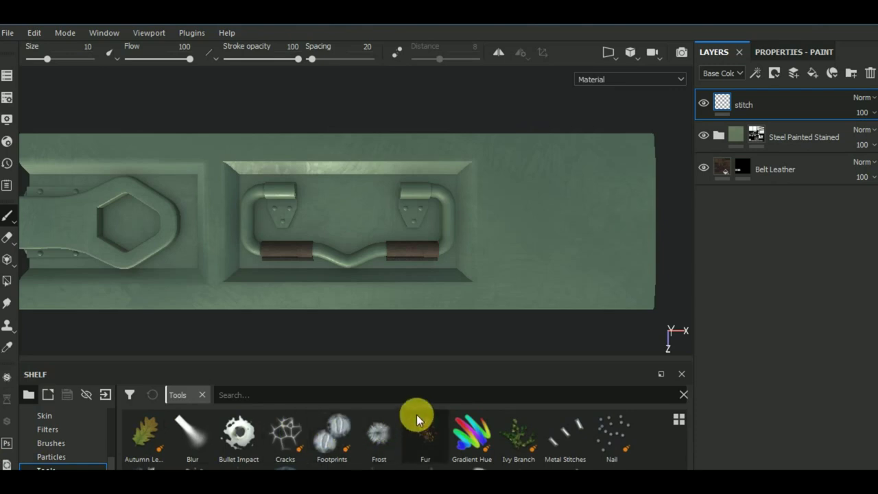
pyautogui.moveTo(416, 414)
pyautogui.mouseDown()
pyautogui.moveTo(412, 359)
pyautogui.moveTo(423, 334)
pyautogui.mouseUp()
pyautogui.click(480, 456)
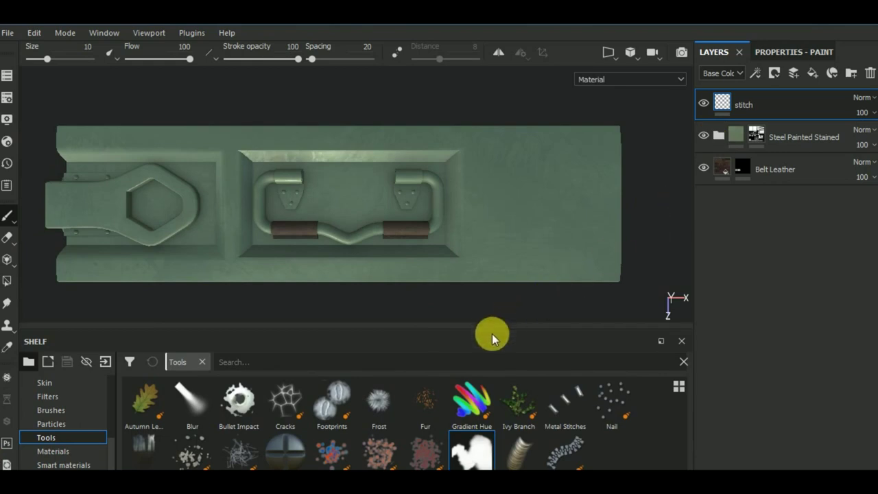
# Step: Load the stitch preset's brush settings and reduce the brush size to 10.19
pyautogui.click(457, 435)
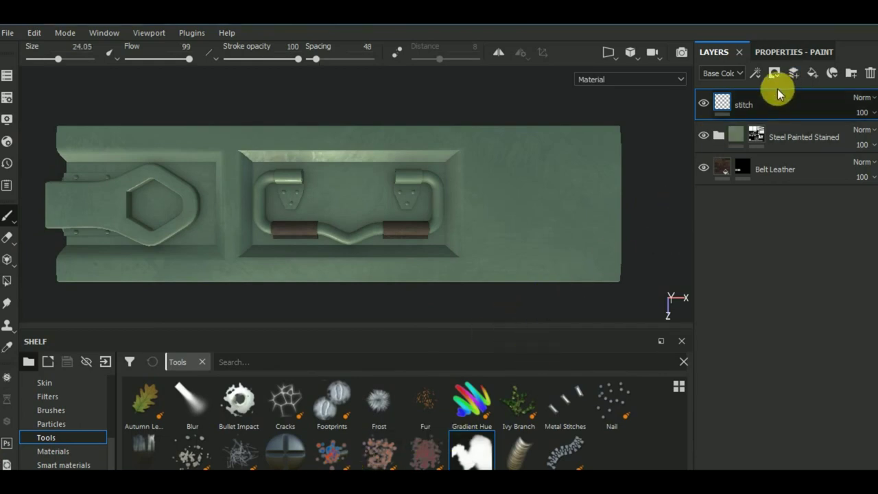
pyautogui.click(794, 52)
pyautogui.scroll(3, 792, 264)
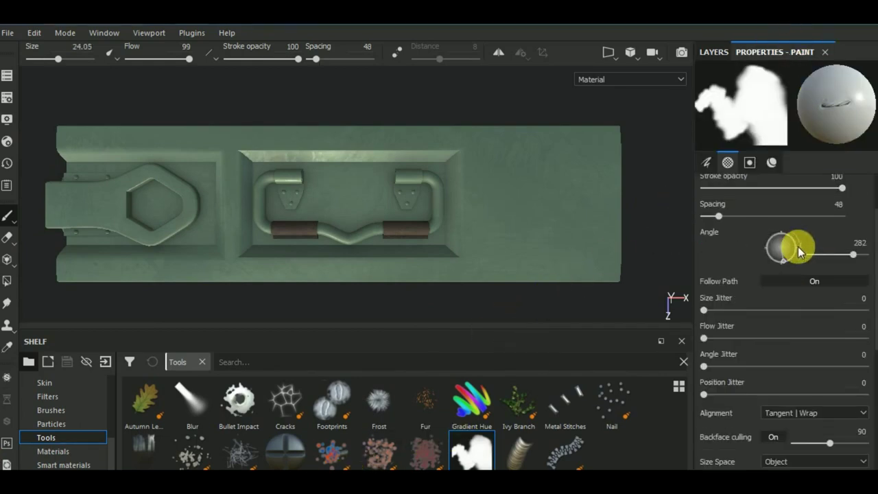
pyautogui.scroll(3, 789, 243)
pyautogui.click(745, 214)
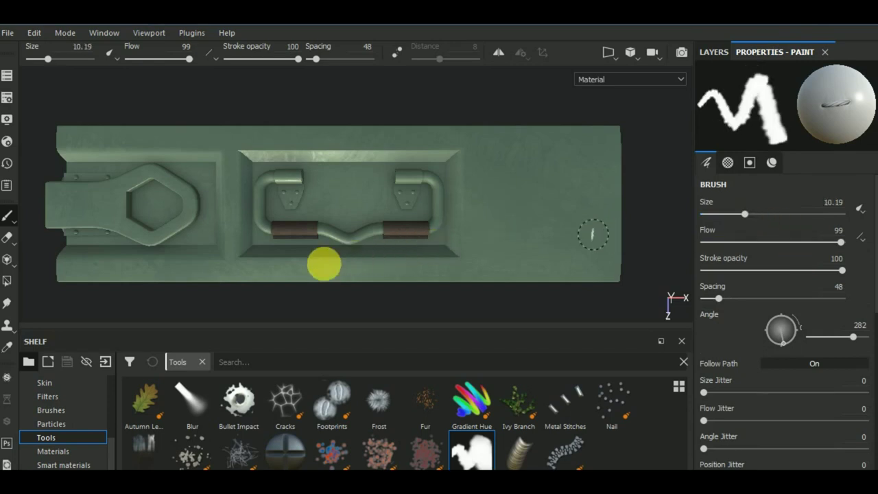
pyautogui.scroll(3, 400, 241)
pyautogui.scroll(3, 394, 238)
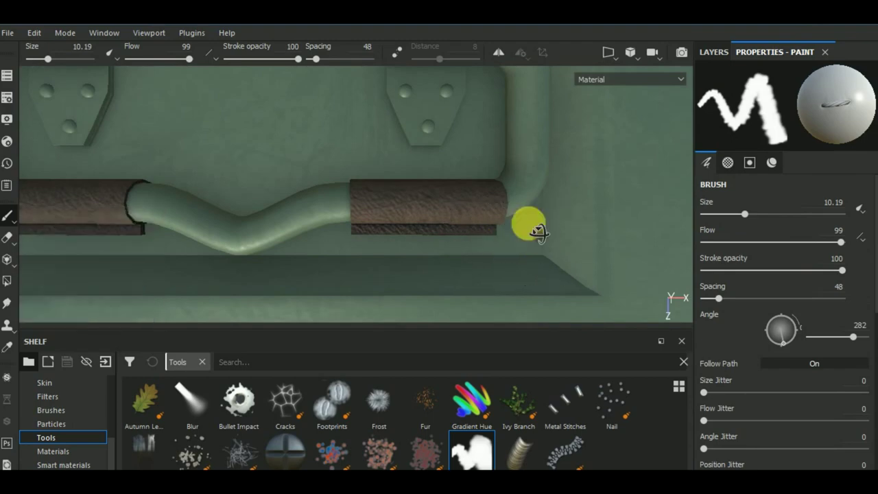
# Step: Shrink the brush to 3.77 with spacing 63 and stamp a test stitch on the leather strip
pyautogui.moveTo(530, 218)
pyautogui.keyDown('alt'); pyautogui.mouseDown()
pyautogui.moveTo(527, 241)
pyautogui.moveTo(396, 251)
pyautogui.moveTo(529, 255)
pyautogui.mouseUp(); pyautogui.keyUp('alt')
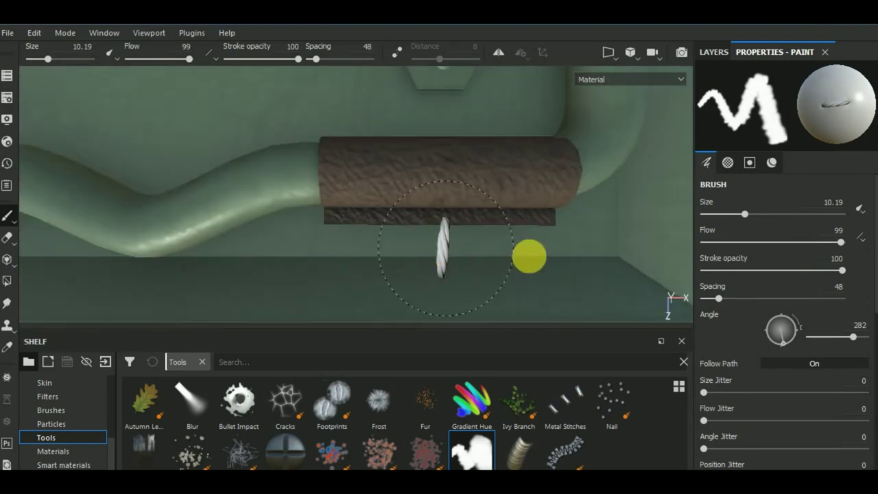
pyautogui.rightClick(531, 259)
pyautogui.click(565, 316)
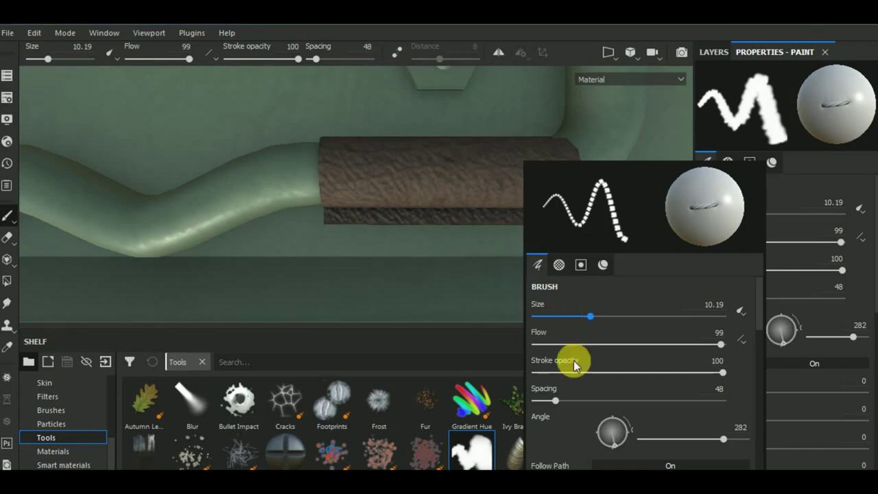
pyautogui.click(581, 402)
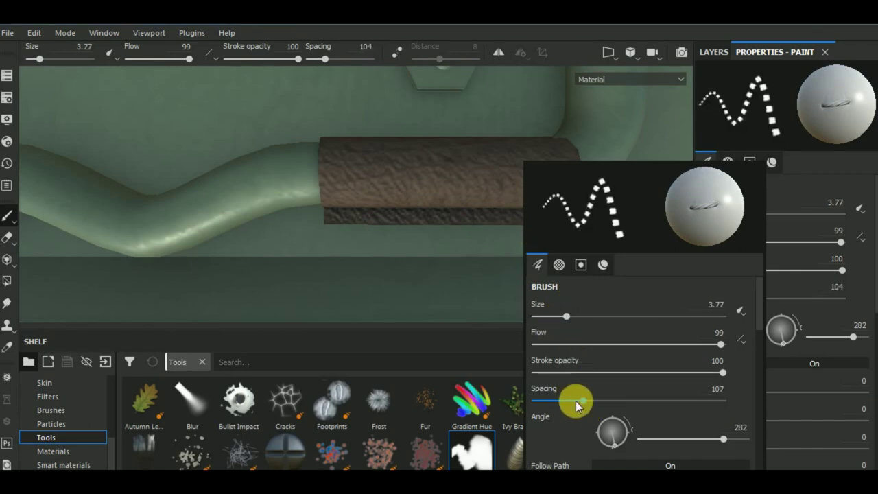
pyautogui.click(566, 402)
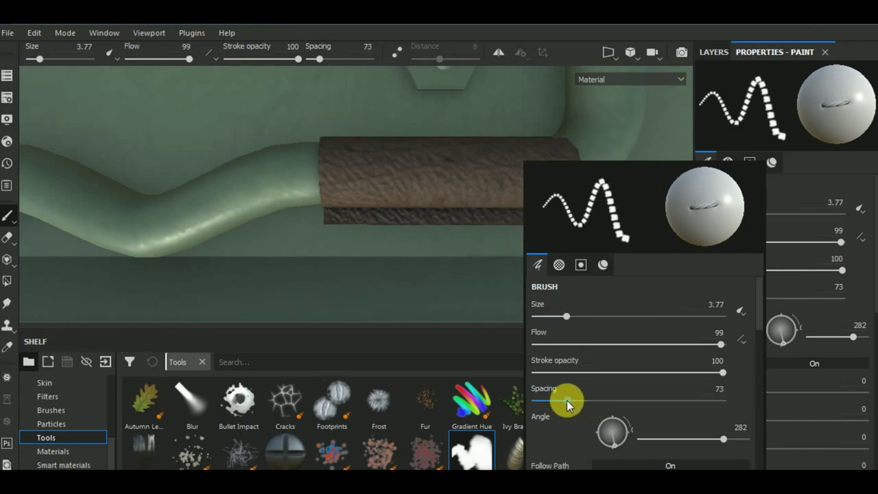
pyautogui.click(562, 402)
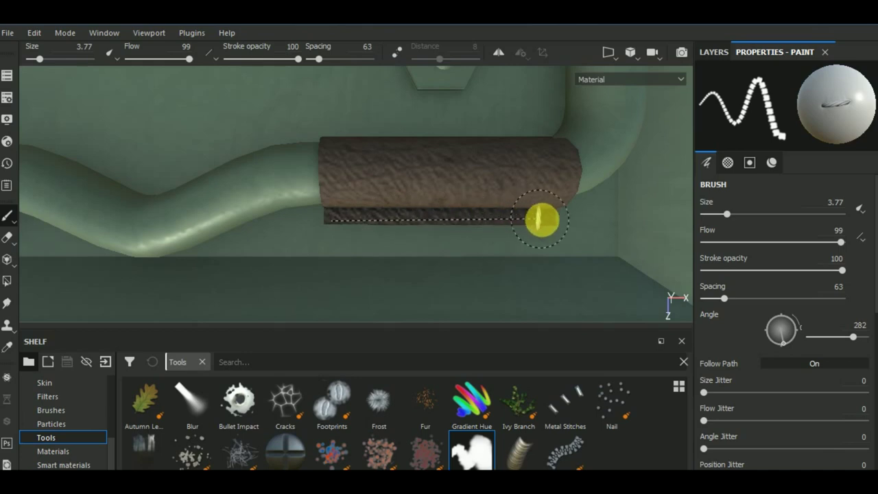
pyautogui.click(550, 220)
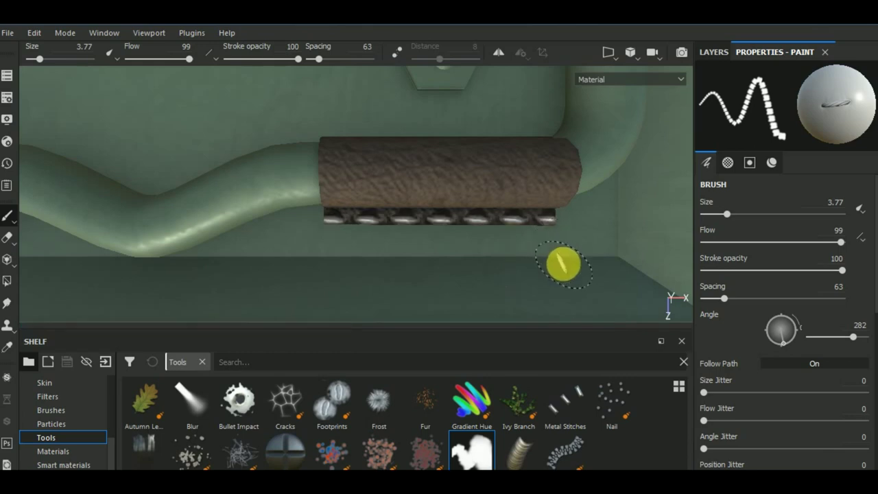
# Step: Adjust the brush to size 3.24 and spacing 74, then paint a straight stitch row
pyautogui.rightClick(557, 262)
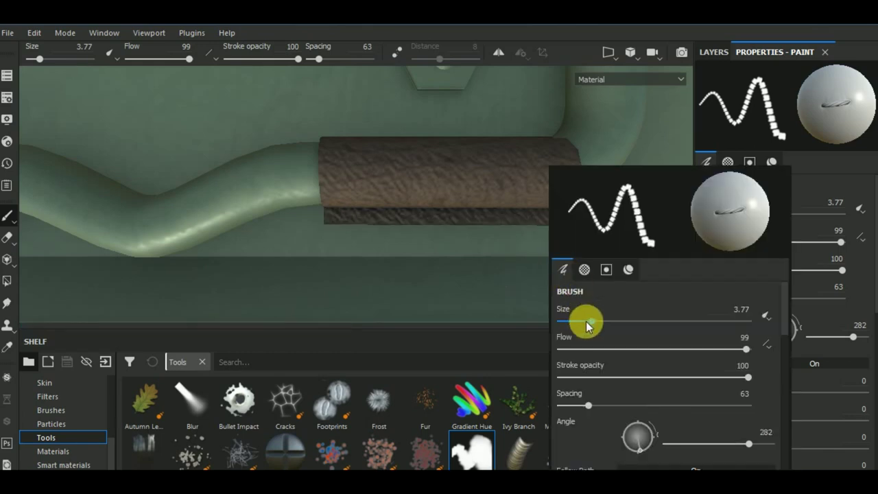
pyautogui.moveTo(590, 327); pyautogui.dragTo(588, 323)
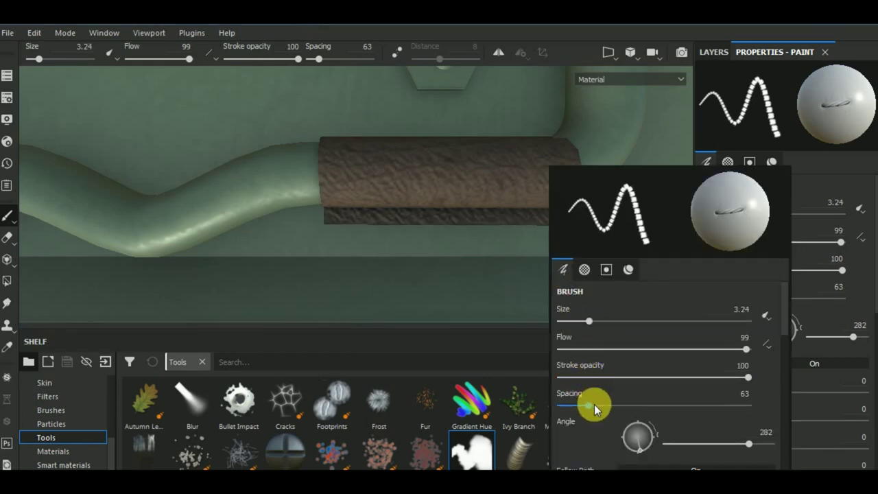
pyautogui.click(593, 404)
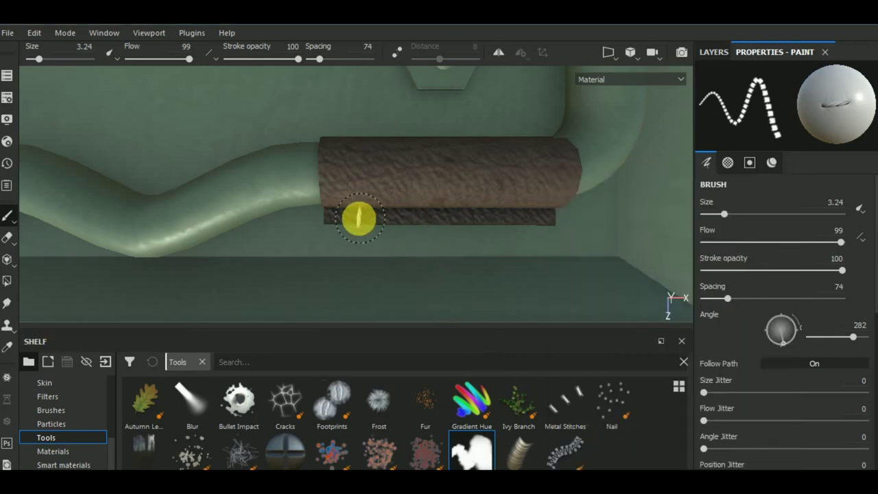
pyautogui.press('shift')
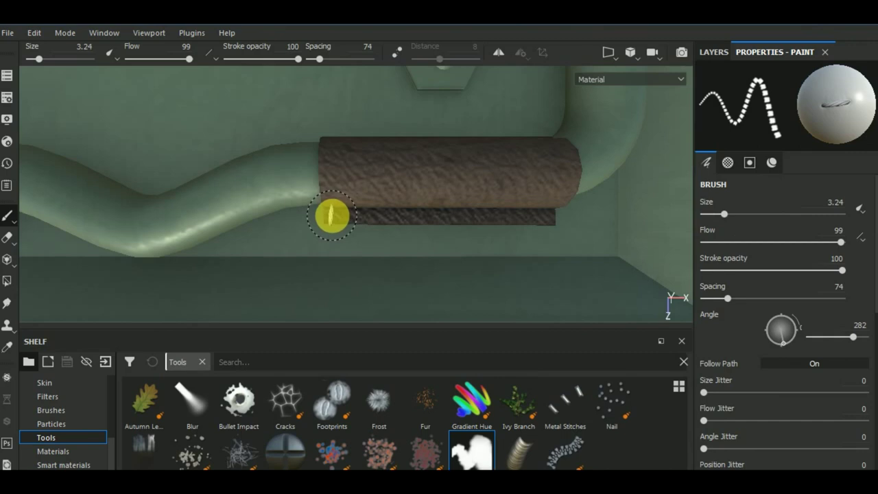
pyautogui.press('shift')
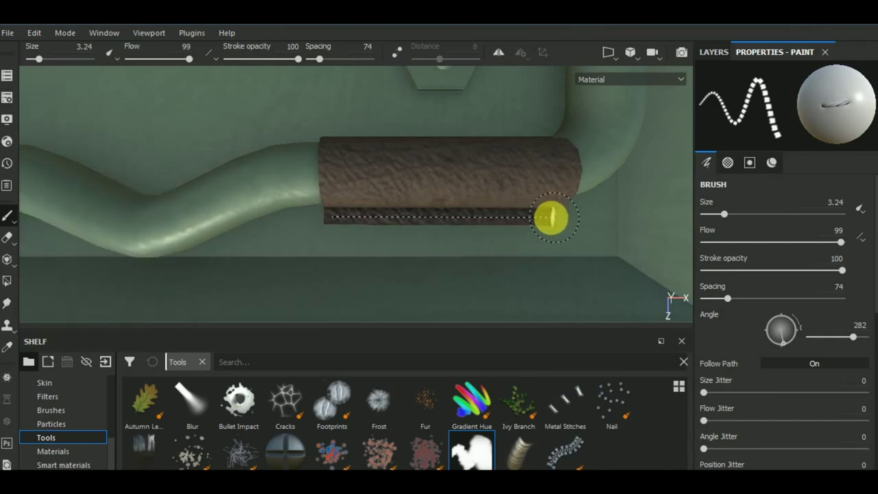
pyautogui.keyDown('shift'); pyautogui.click(552, 218); pyautogui.keyUp('shift')
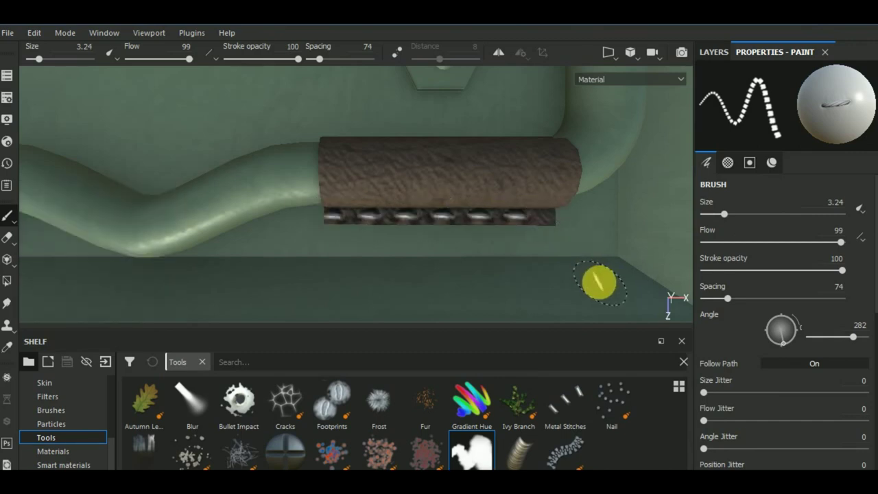
# Step: Undo that stroke and repaint a straight row of stitches along the strip
pyautogui.hotkey('ctrl', 'z')
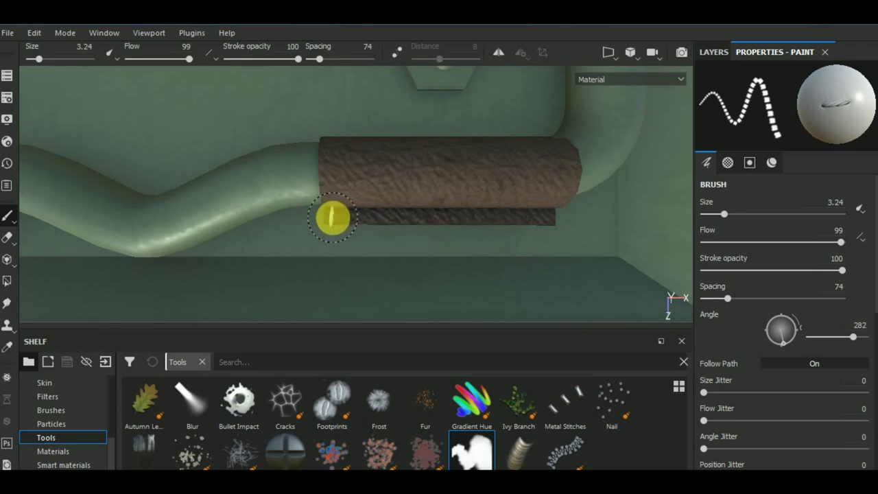
pyautogui.press('shift')
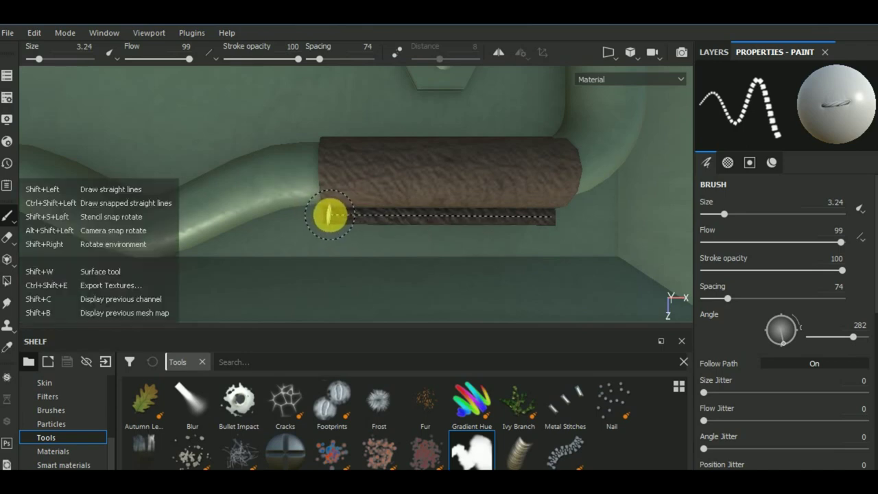
pyautogui.keyDown('shift'); pyautogui.click(329, 215); pyautogui.keyUp('shift')
pyautogui.moveTo(574, 261)
pyautogui.keyDown('alt'); pyautogui.mouseDown()
pyautogui.moveTo(621, 193)
pyautogui.moveTo(643, 186)
pyautogui.moveTo(533, 249)
pyautogui.moveTo(584, 251)
pyautogui.mouseUp(); pyautogui.keyUp('alt')
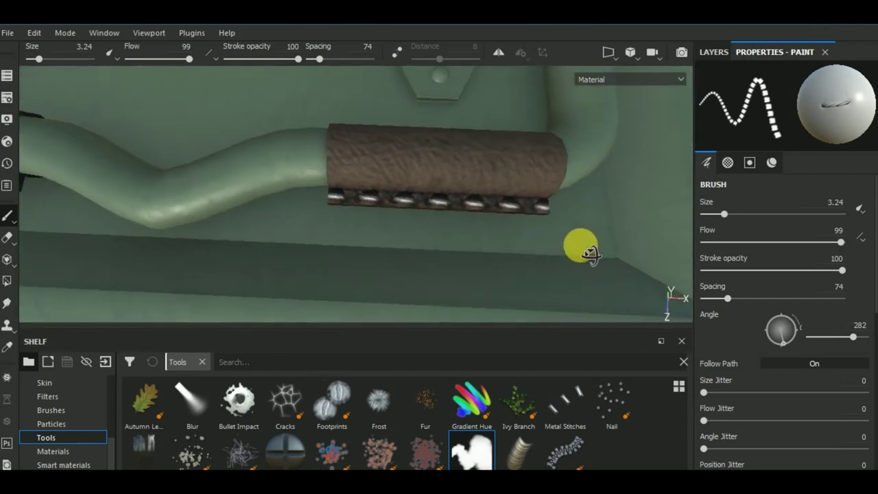
# Step: Add a Gradient filter to the stitch layer
pyautogui.click(718, 51)
pyautogui.click(755, 73)
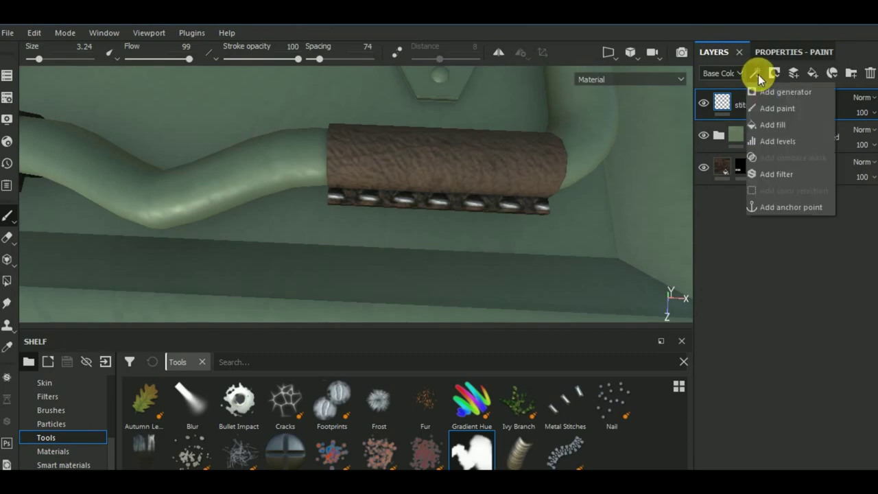
pyautogui.click(789, 174)
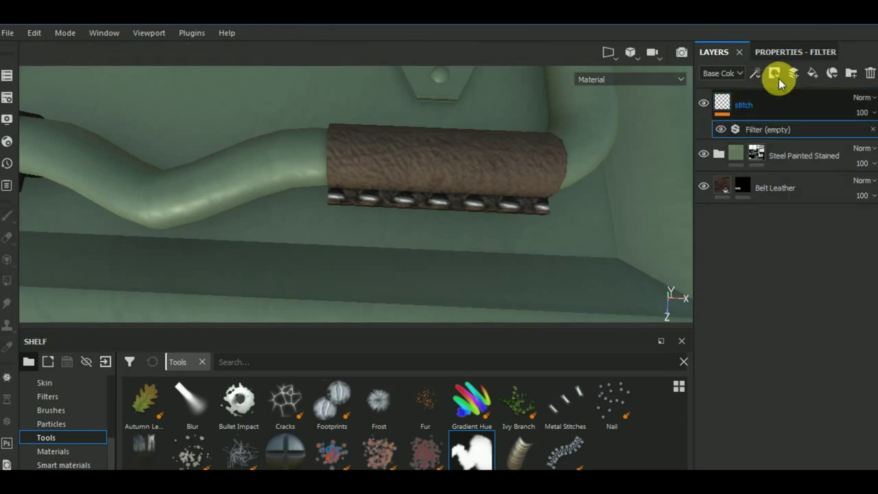
pyautogui.click(790, 55)
pyautogui.click(798, 110)
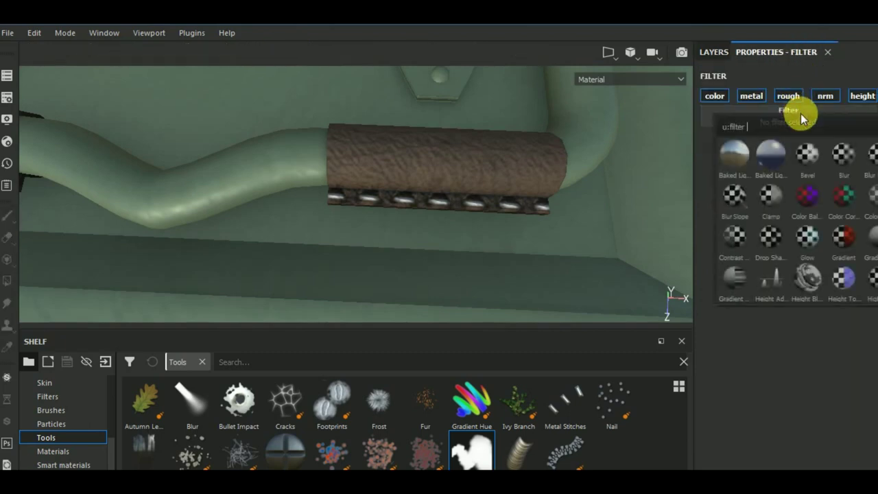
pyautogui.click(844, 240)
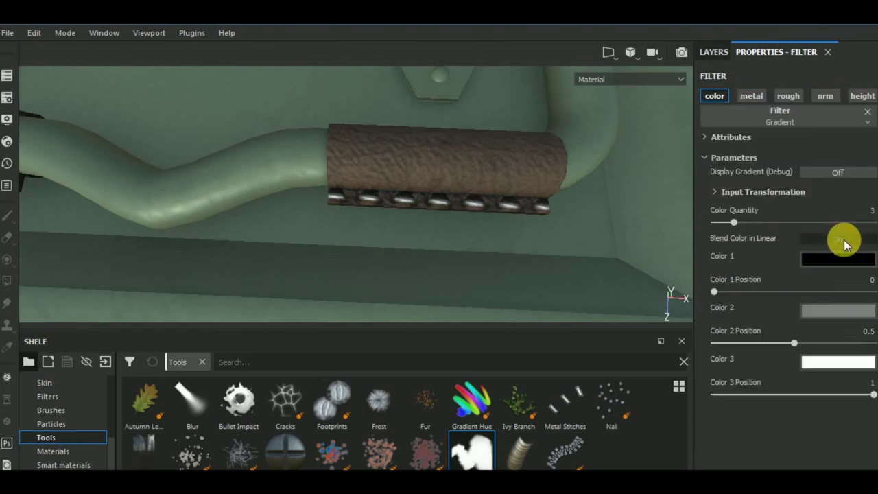
# Step: Set the gradient's Color 2 to a muted brown and Color 3 to a warm beige-brown
pyautogui.click(826, 312)
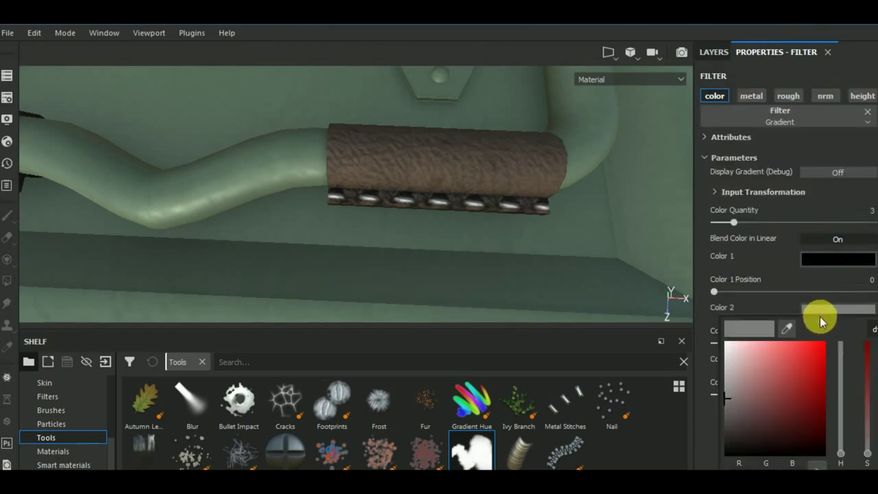
pyautogui.moveTo(838, 453); pyautogui.dragTo(843, 449)
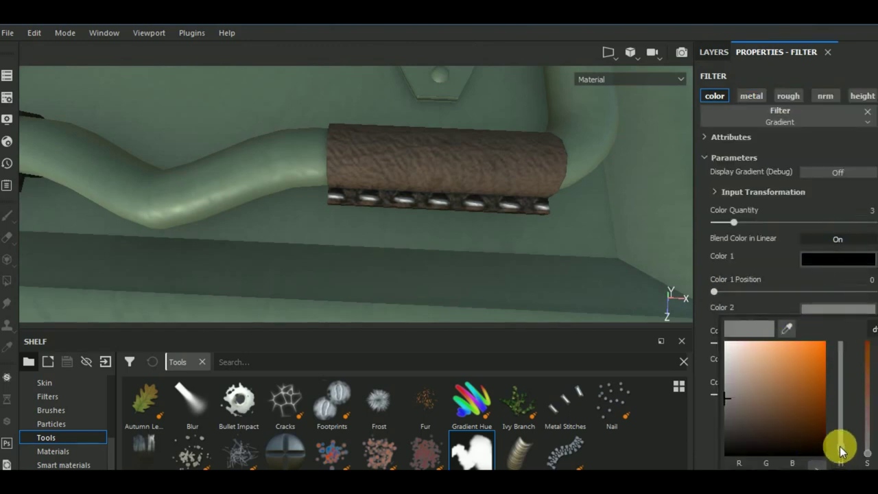
pyautogui.moveTo(725, 398)
pyautogui.mouseDown()
pyautogui.moveTo(751, 417)
pyautogui.moveTo(746, 395)
pyautogui.mouseUp()
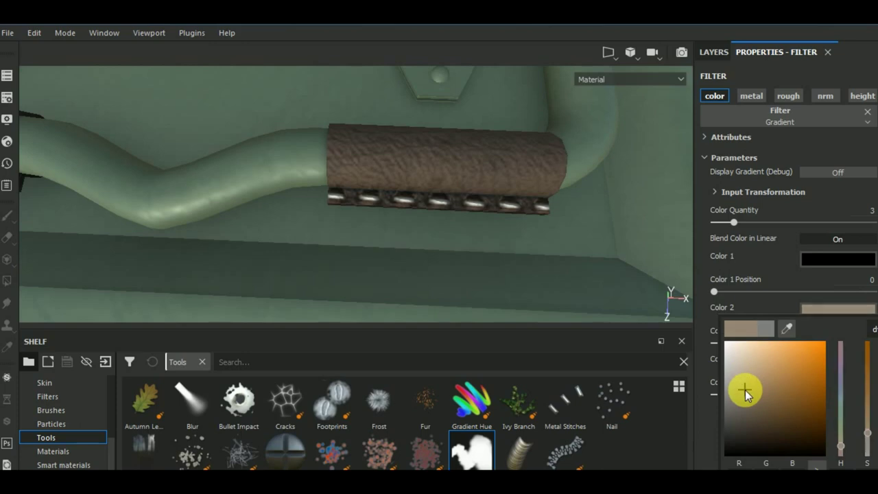
pyautogui.click(786, 288)
pyautogui.click(821, 363)
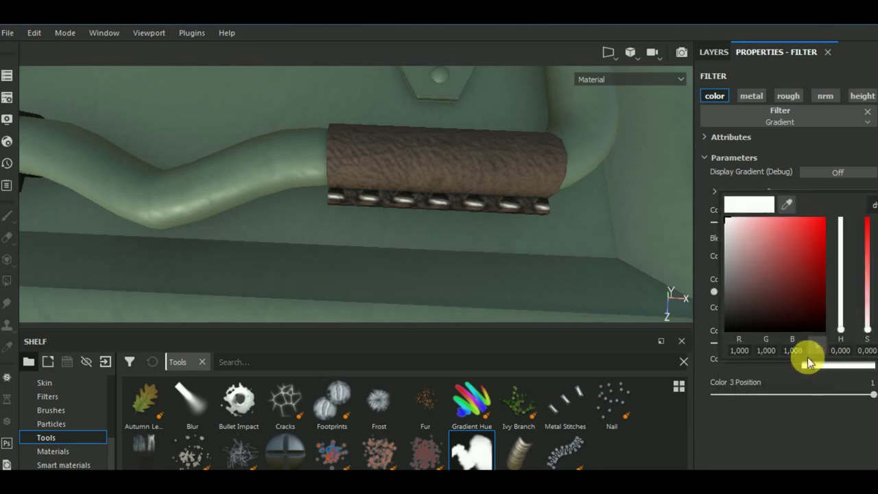
pyautogui.moveTo(840, 329); pyautogui.dragTo(840, 320)
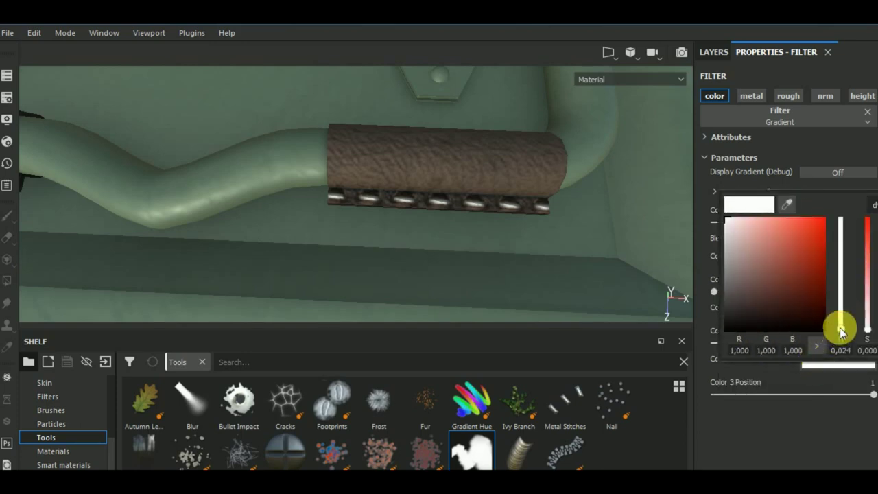
pyautogui.moveTo(735, 289)
pyautogui.mouseDown()
pyautogui.moveTo(751, 302)
pyautogui.moveTo(738, 256)
pyautogui.moveTo(747, 309)
pyautogui.moveTo(743, 232)
pyautogui.moveTo(743, 261)
pyautogui.mouseUp()
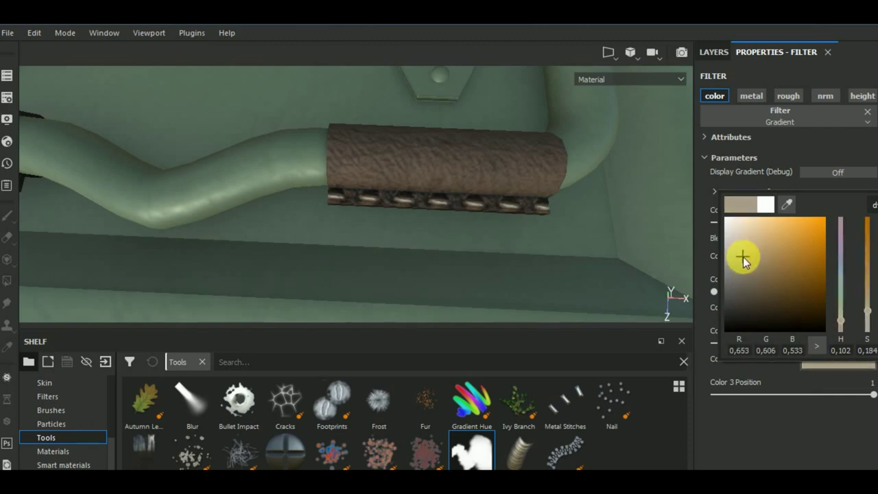
pyautogui.click(781, 149)
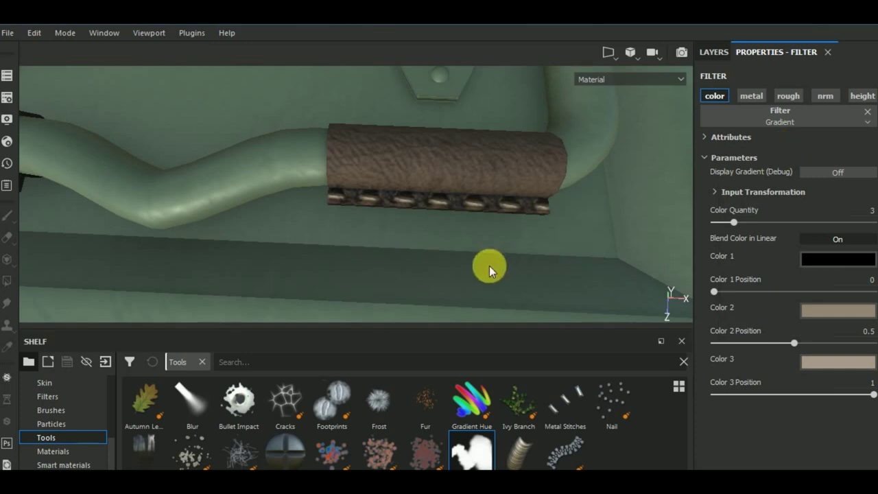
pyautogui.moveTo(488, 266)
pyautogui.keyDown('alt'); pyautogui.mouseDown()
pyautogui.moveTo(597, 226)
pyautogui.moveTo(563, 260)
pyautogui.mouseUp(); pyautogui.keyUp('alt')
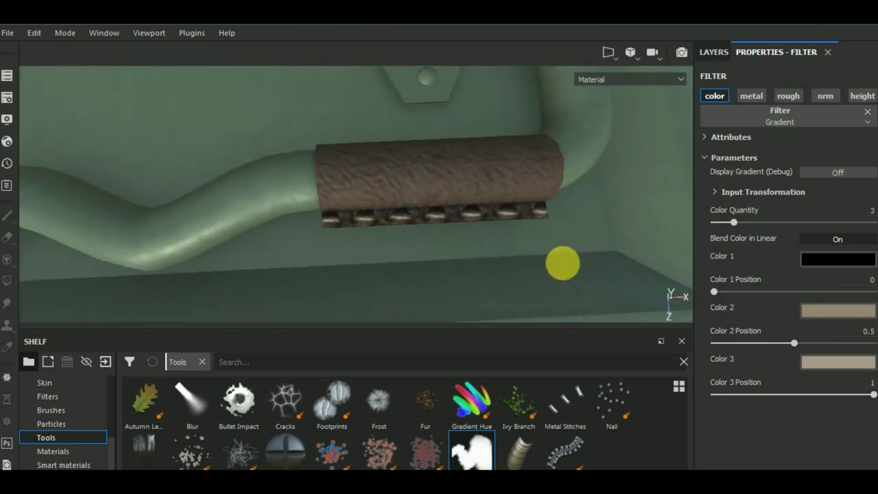
pyautogui.click(713, 52)
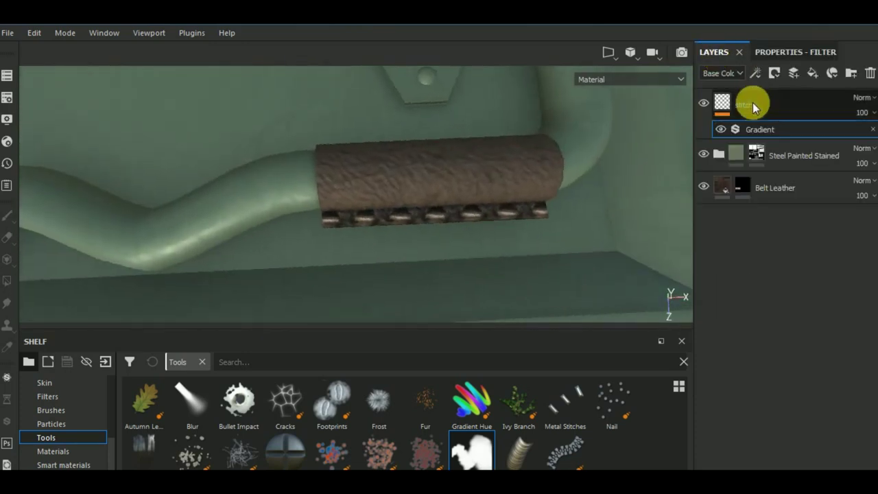
# Step: Add a Blur filter at 0.1 intensity to the stitch layer above the Gradient
pyautogui.click(757, 78)
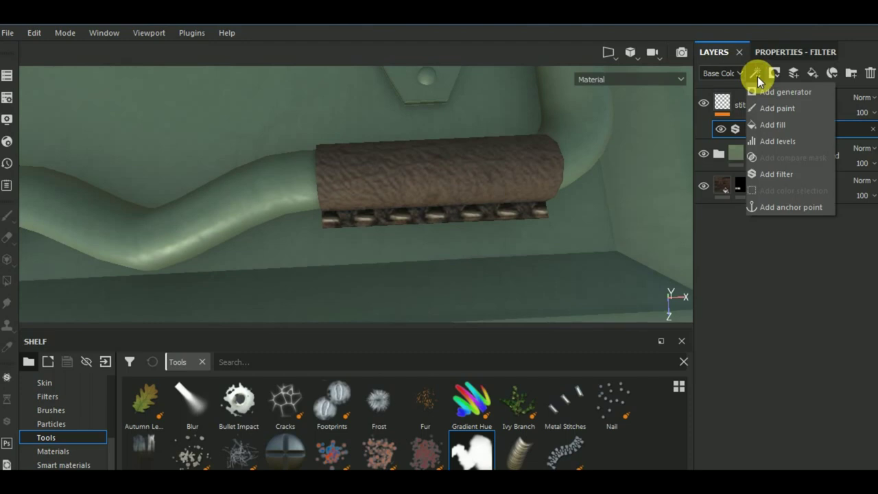
pyautogui.click(799, 173)
pyautogui.click(789, 53)
pyautogui.click(786, 115)
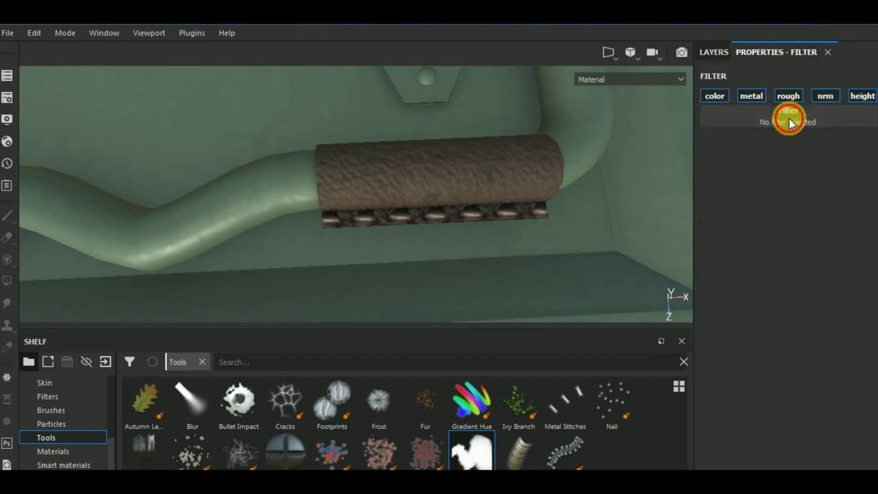
pyautogui.click(846, 162)
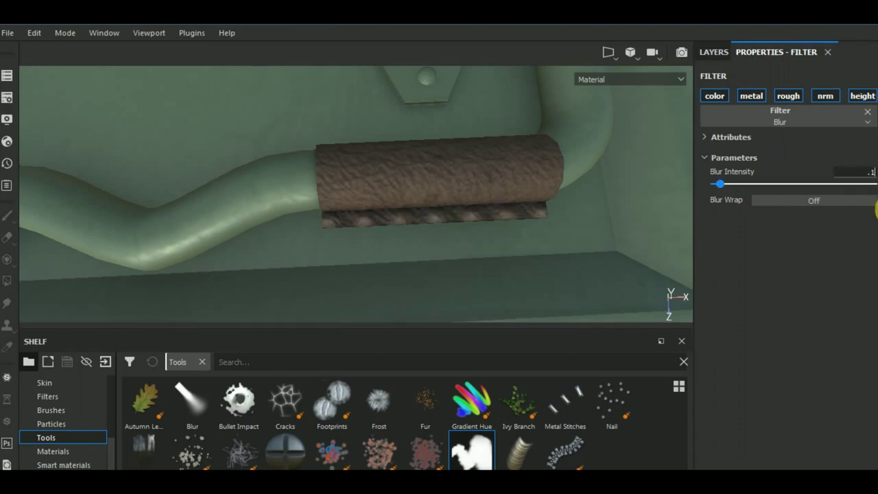
pyautogui.click(875, 202)
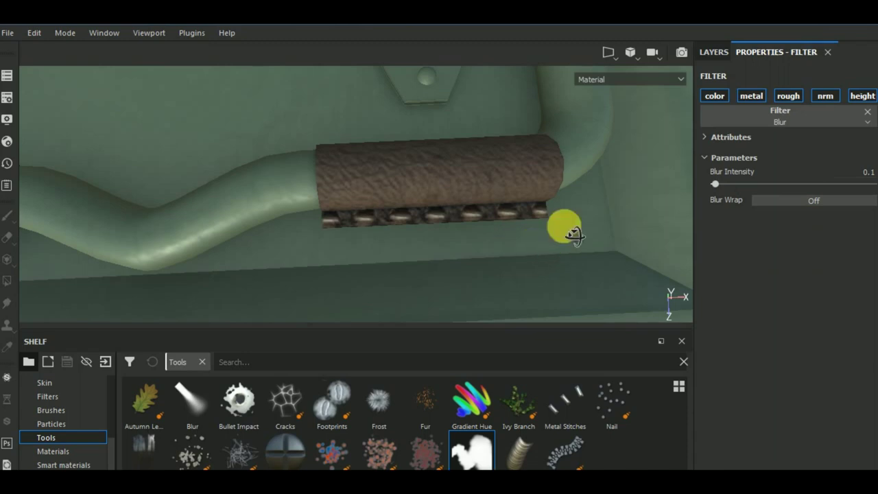
pyautogui.moveTo(573, 235)
pyautogui.keyDown('alt'); pyautogui.mouseDown()
pyautogui.moveTo(598, 210)
pyautogui.moveTo(563, 231)
pyautogui.moveTo(577, 199)
pyautogui.mouseUp(); pyautogui.keyUp('alt')
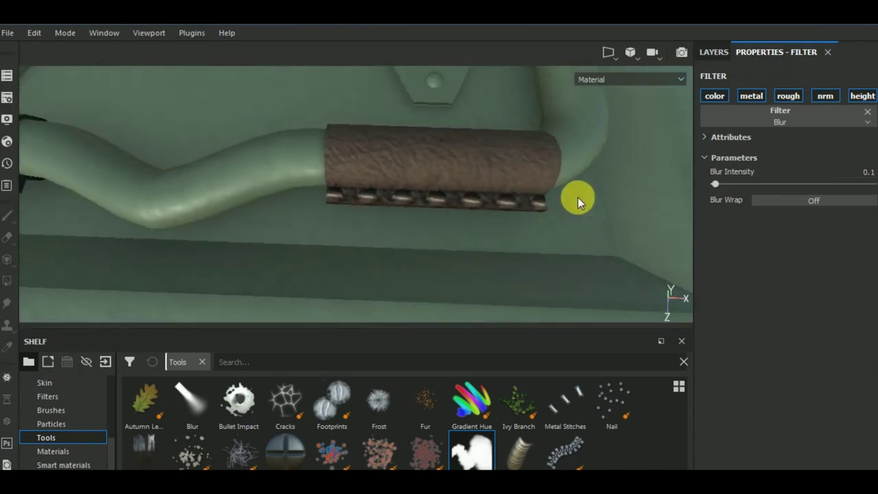
pyautogui.click(717, 53)
pyautogui.click(751, 149)
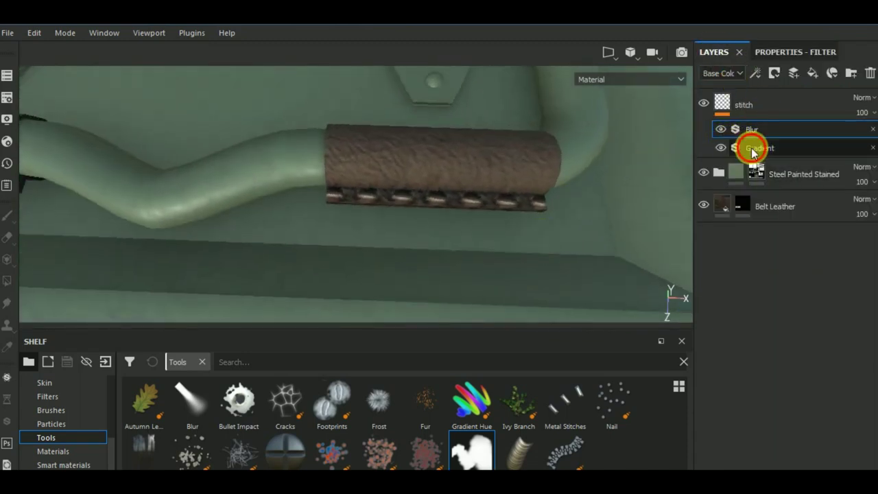
# Step: Darken the Gradient's Color 2 and lighten its Color 3
pyautogui.click(794, 53)
pyautogui.click(823, 310)
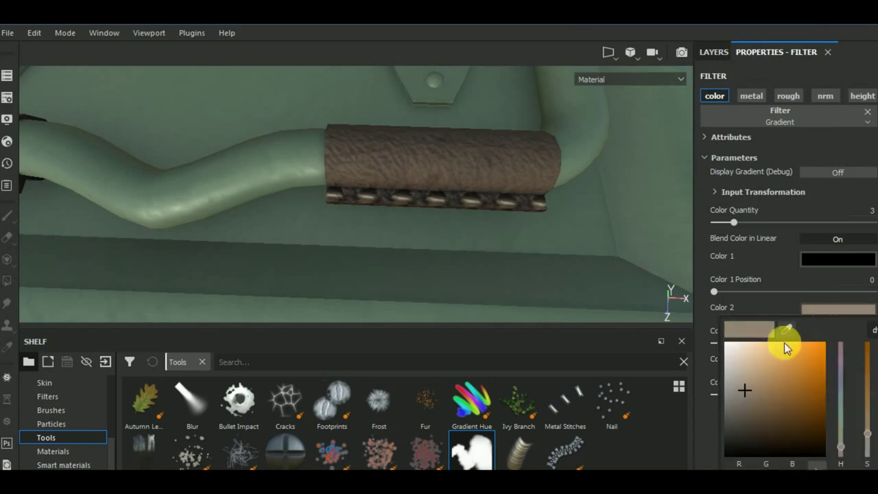
pyautogui.moveTo(747, 398)
pyautogui.mouseDown()
pyautogui.moveTo(743, 417)
pyautogui.moveTo(728, 383)
pyautogui.moveTo(727, 402)
pyautogui.moveTo(746, 422)
pyautogui.mouseUp()
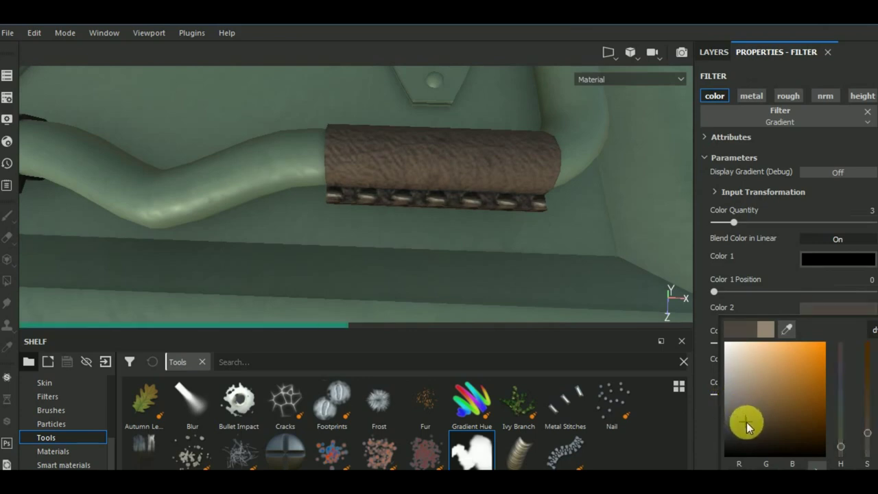
pyautogui.click(784, 286)
pyautogui.click(820, 353)
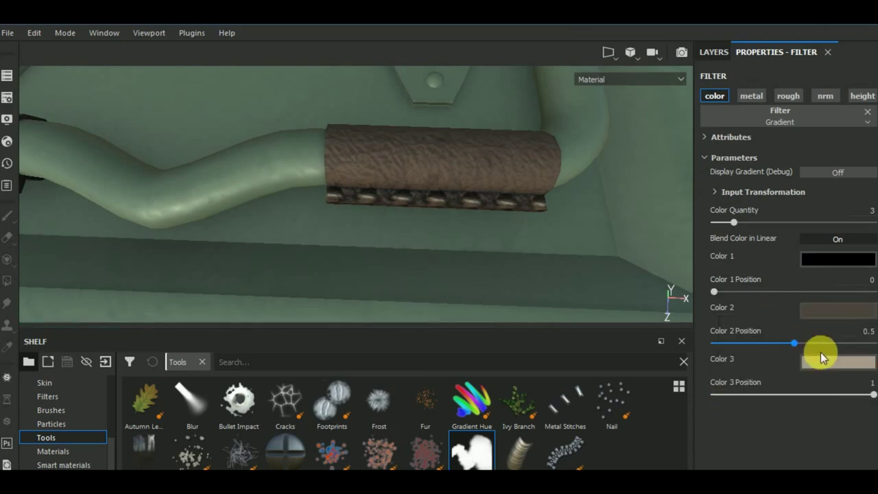
pyautogui.moveTo(745, 264)
pyautogui.mouseDown()
pyautogui.moveTo(732, 233)
pyautogui.moveTo(731, 287)
pyautogui.moveTo(757, 246)
pyautogui.moveTo(726, 243)
pyautogui.moveTo(713, 274)
pyautogui.moveTo(739, 305)
pyautogui.moveTo(745, 270)
pyautogui.mouseUp()
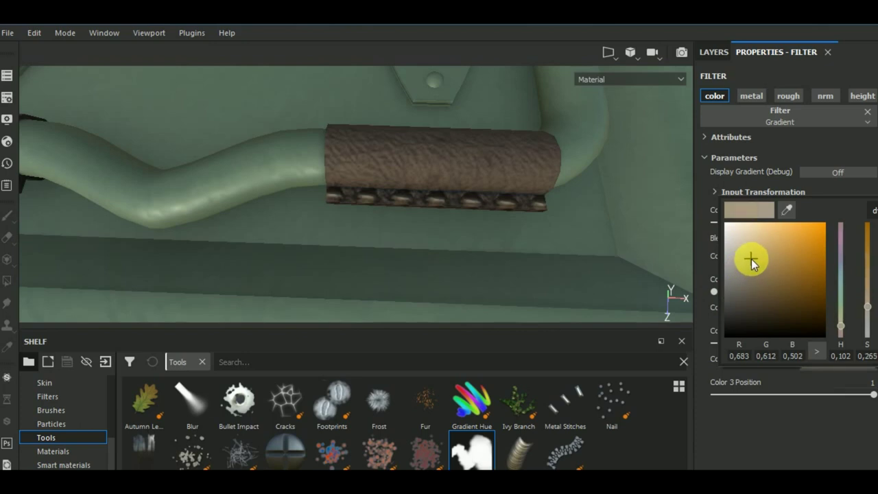
pyautogui.click(775, 145)
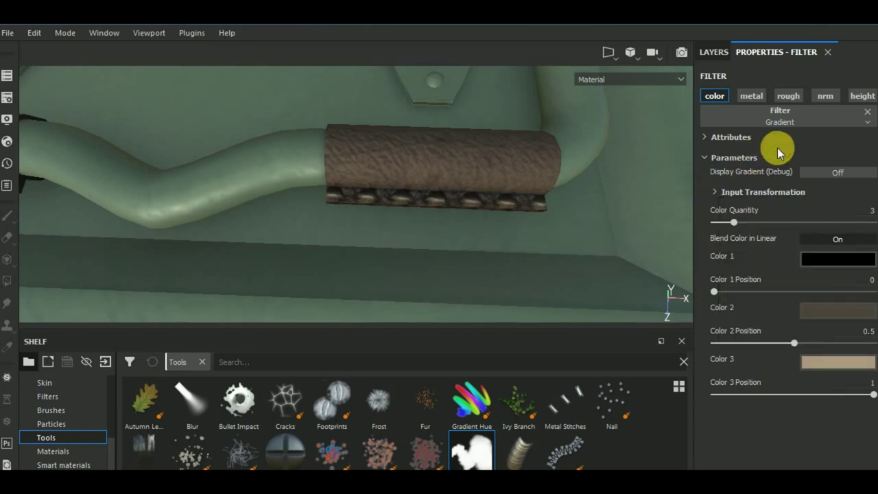
# Step: Change the gradient's Color 1 from black to near-white, then to a soft light red
pyautogui.moveTo(541, 247)
pyautogui.keyDown('alt'); pyautogui.mouseDown()
pyautogui.moveTo(491, 268)
pyautogui.moveTo(559, 244)
pyautogui.moveTo(553, 279)
pyautogui.moveTo(500, 294)
pyautogui.moveTo(501, 281)
pyautogui.moveTo(552, 274)
pyautogui.mouseUp(); pyautogui.keyUp('alt')
pyautogui.scroll(-5, 492, 265)
pyautogui.scroll(-3, 498, 264)
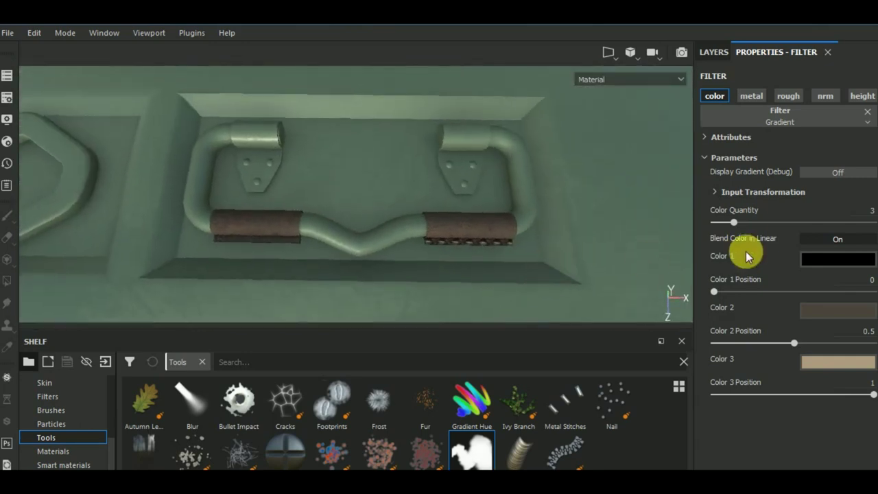
pyautogui.click(833, 258)
pyautogui.moveTo(737, 344); pyautogui.dragTo(727, 305)
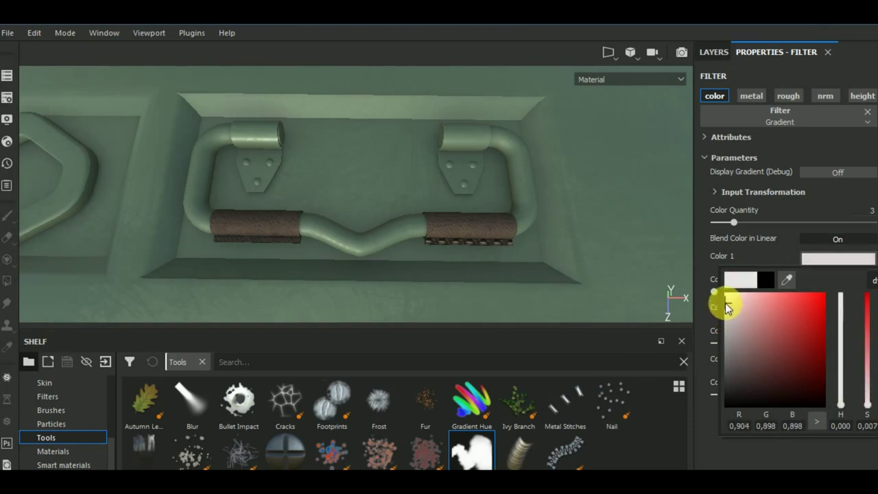
pyautogui.click(517, 256)
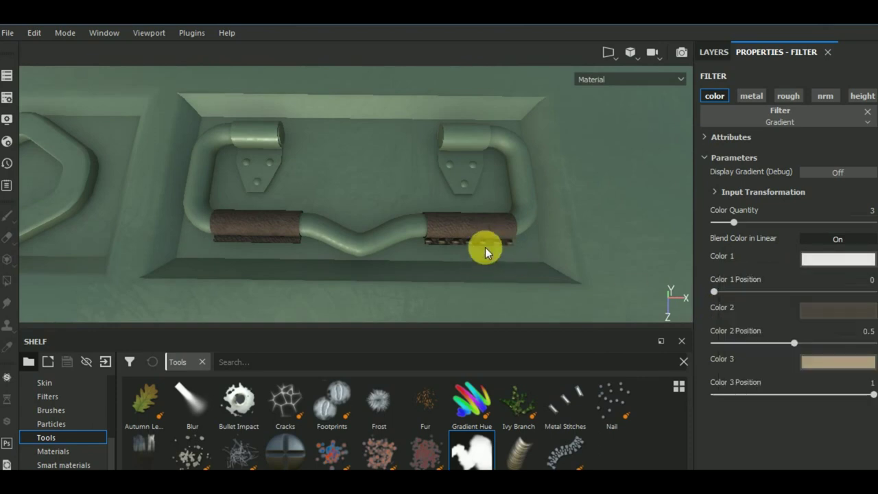
pyautogui.scroll(5, 485, 247)
pyautogui.click(812, 261)
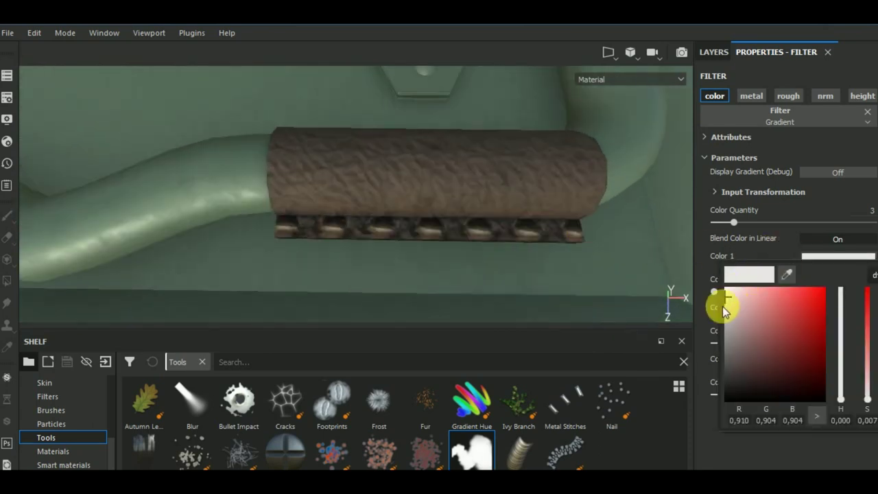
pyautogui.click(811, 307)
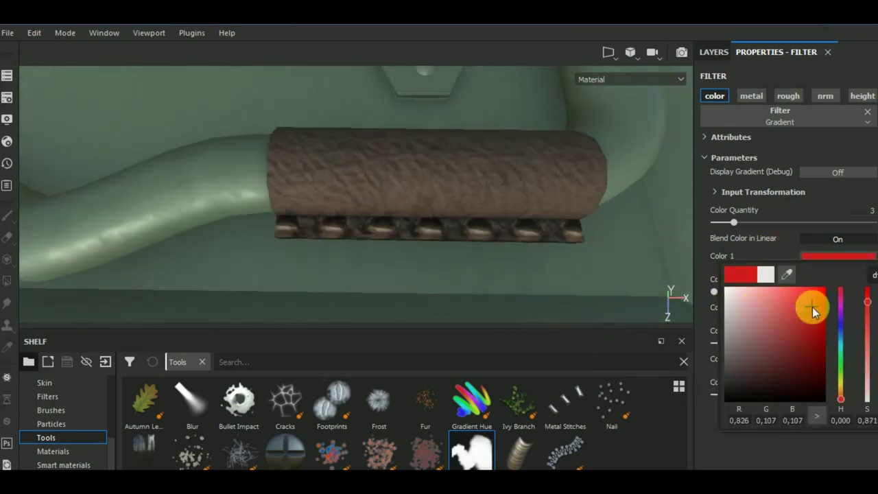
pyautogui.moveTo(812, 306)
pyautogui.mouseDown()
pyautogui.moveTo(779, 307)
pyautogui.moveTo(730, 404)
pyautogui.mouseUp()
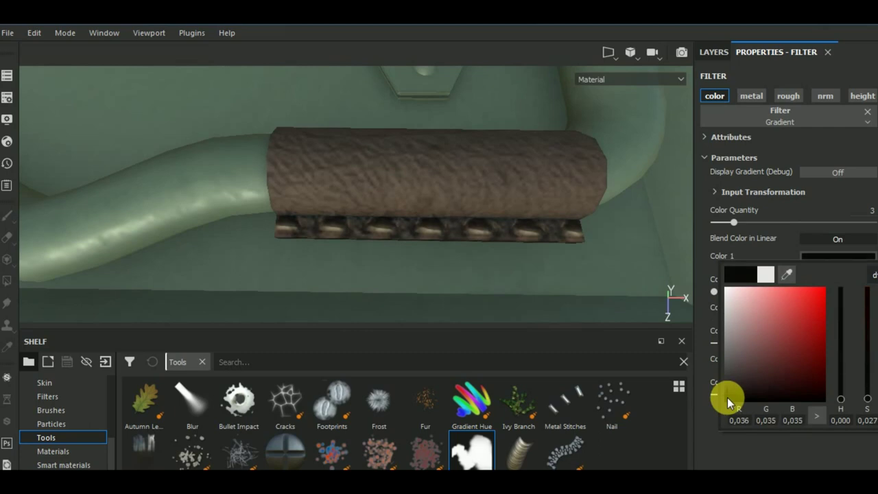
pyautogui.click(793, 215)
# Step: Orbit and zoom out to inspect the tinted stitches across the whole handle
pyautogui.keyDown('alt'); pyautogui.moveTo(494, 261); pyautogui.dragTo(455, 278); pyautogui.keyUp('alt')
pyautogui.scroll(-5, 454, 278)
pyautogui.scroll(-3, 471, 253)
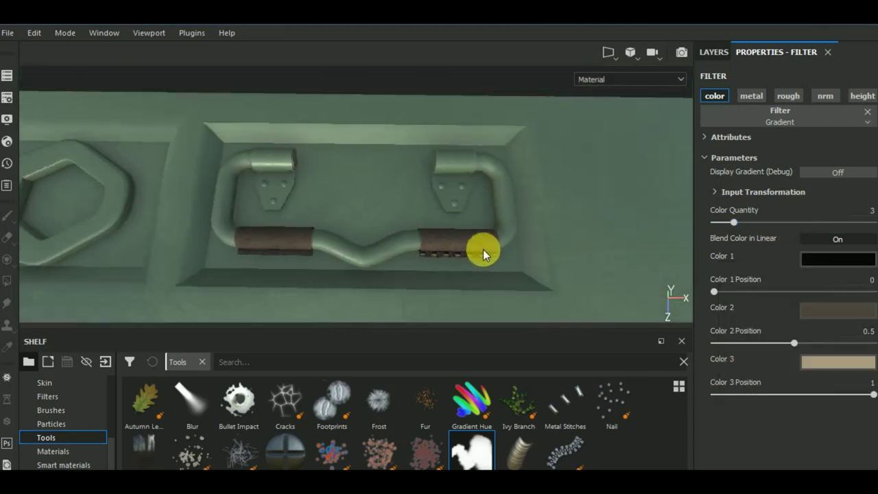
pyautogui.scroll(-3, 399, 295)
pyautogui.moveTo(400, 295)
pyautogui.keyDown('alt'); pyautogui.mouseDown()
pyautogui.moveTo(445, 258)
pyautogui.moveTo(384, 237)
pyautogui.mouseUp(); pyautogui.keyUp('alt')
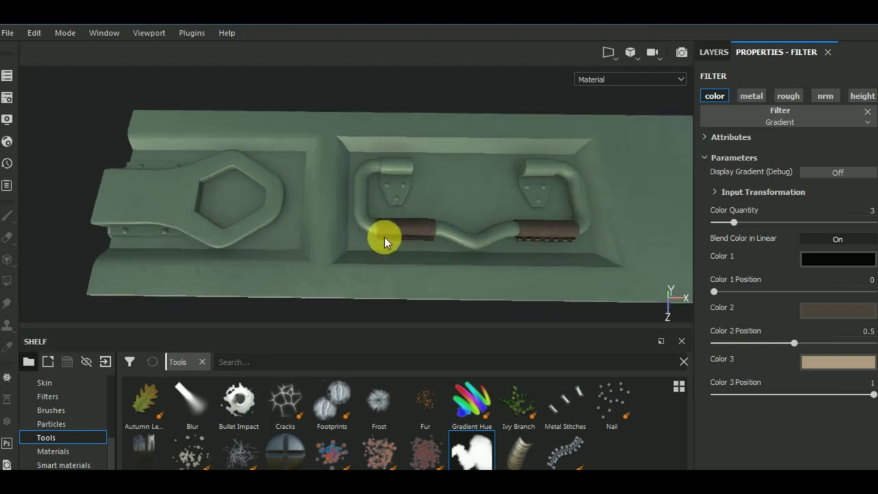
pyautogui.scroll(2, 384, 237)
pyautogui.scroll(2, 384, 231)
pyautogui.scroll(2, 385, 231)
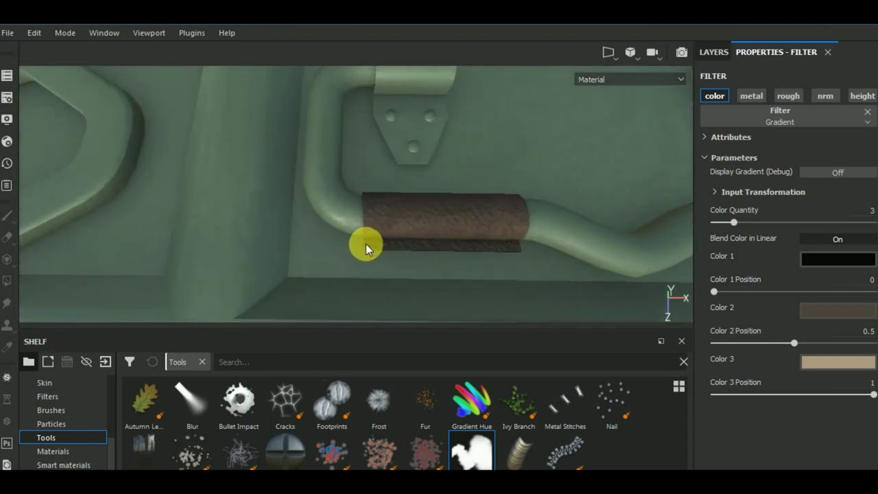
pyautogui.click(711, 52)
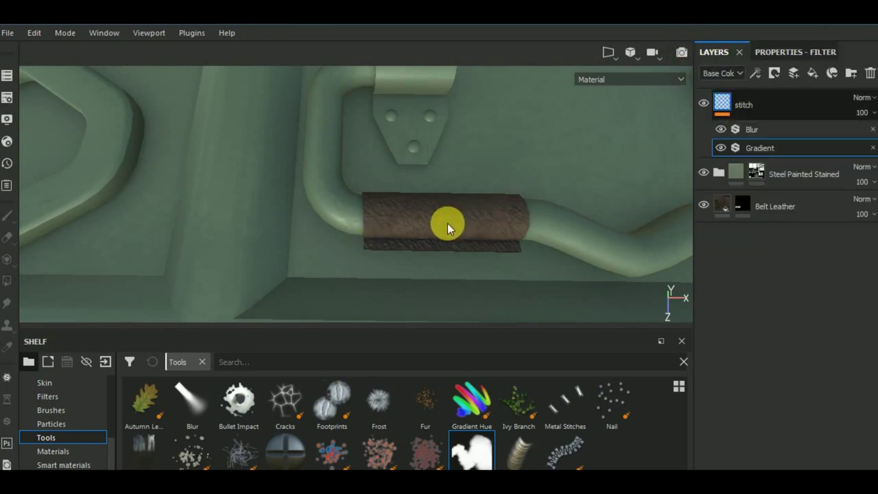
# Step: Brush a stroke of dark brown stitches along the lid grip's lower edge, then view the box at an angle
pyautogui.press('1')
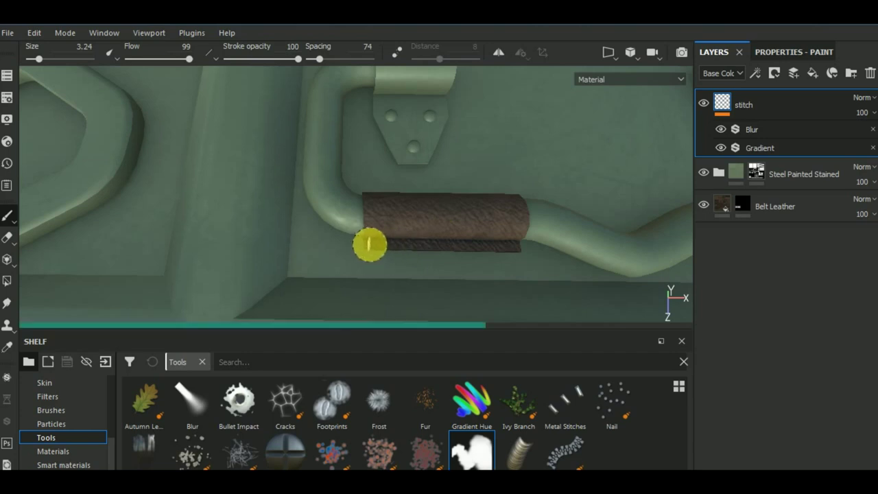
pyautogui.moveTo(370, 244); pyautogui.dragTo(521, 241)
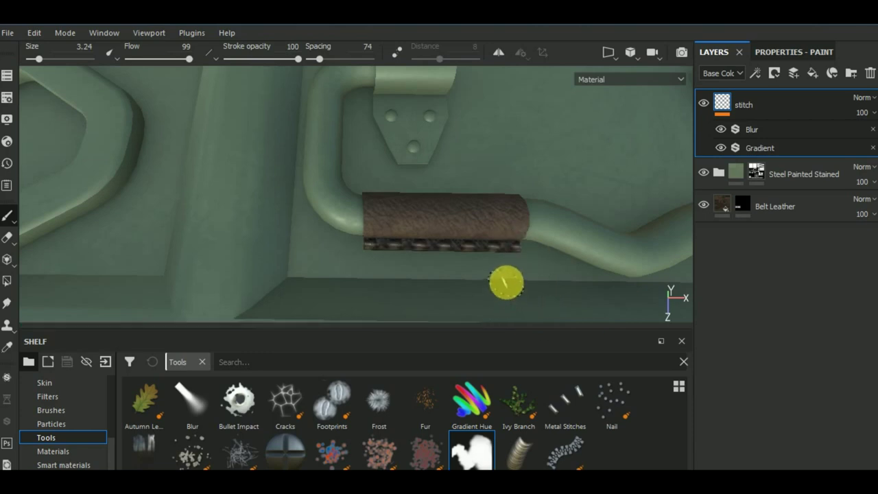
pyautogui.scroll(-2, 507, 282)
pyautogui.scroll(-2, 513, 266)
pyautogui.scroll(-2, 515, 267)
pyautogui.scroll(-1, 525, 275)
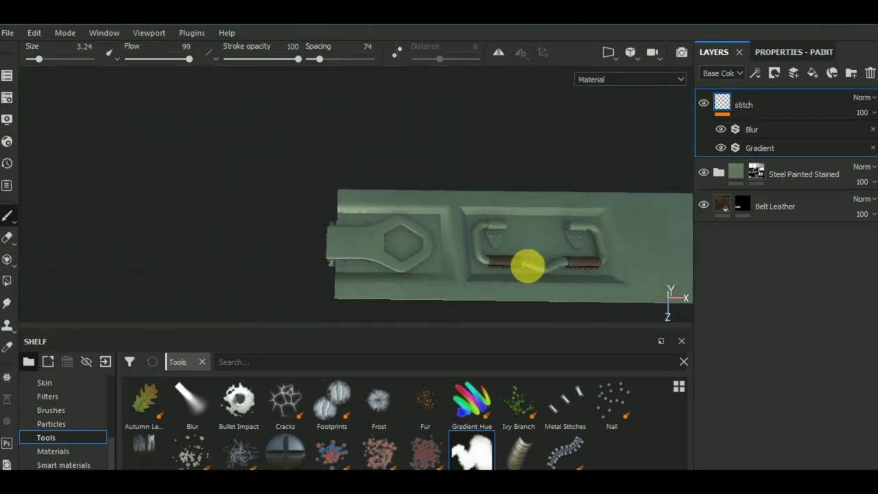
pyautogui.moveTo(584, 270)
pyautogui.keyDown('alt'); pyautogui.mouseDown()
pyautogui.moveTo(558, 183)
pyautogui.moveTo(542, 258)
pyautogui.moveTo(627, 204)
pyautogui.moveTo(528, 246)
pyautogui.moveTo(563, 267)
pyautogui.moveTo(592, 260)
pyautogui.moveTo(480, 284)
pyautogui.moveTo(460, 276)
pyautogui.mouseUp(); pyautogui.keyUp('alt')
pyautogui.scroll(3, 515, 237)
pyautogui.scroll(-3, 511, 235)
# Step: Paint a straight stitch line across the end handle's strap from its left to right end
pyautogui.scroll(-3, 296, 264)
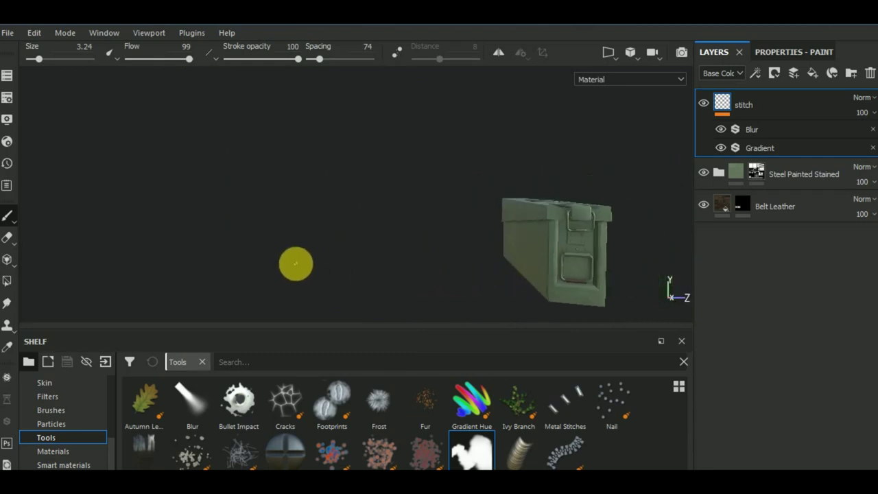
pyautogui.moveTo(295, 264)
pyautogui.keyDown('alt'); pyautogui.mouseDown()
pyautogui.moveTo(418, 253)
pyautogui.moveTo(288, 255)
pyautogui.moveTo(308, 219)
pyautogui.mouseUp(); pyautogui.keyUp('alt')
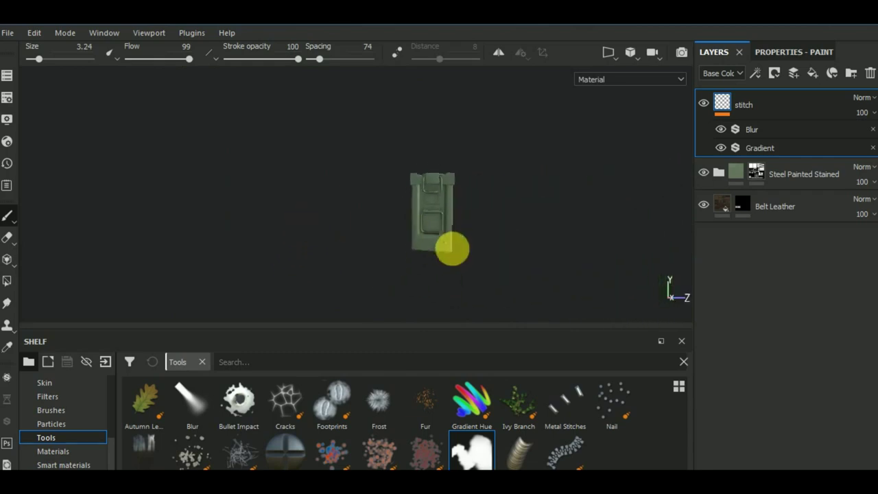
pyautogui.moveTo(452, 248)
pyautogui.keyDown('alt'); pyautogui.mouseDown(button='right')
pyautogui.moveTo(425, 238)
pyautogui.moveTo(418, 222)
pyautogui.moveTo(474, 238)
pyautogui.moveTo(582, 245)
pyautogui.mouseUp(button='right'); pyautogui.keyUp('alt')
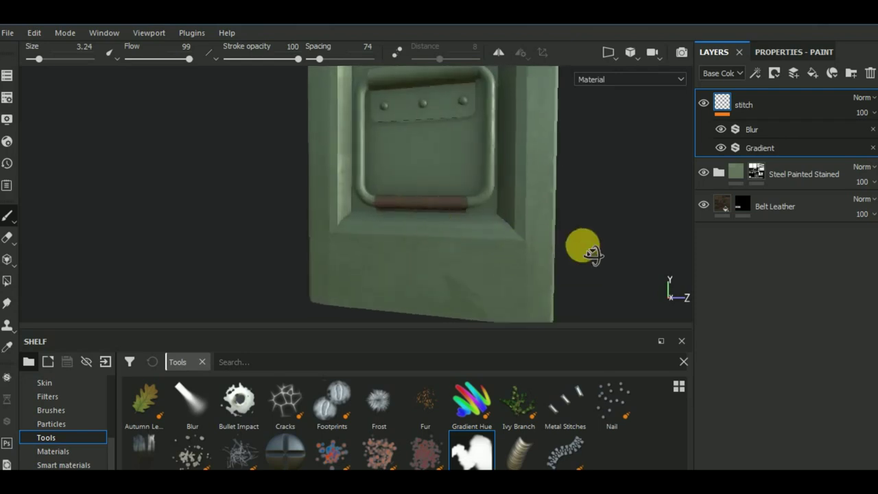
pyautogui.moveTo(591, 254)
pyautogui.keyDown('alt'); pyautogui.mouseDown()
pyautogui.moveTo(592, 245)
pyautogui.moveTo(608, 249)
pyautogui.mouseUp(); pyautogui.keyUp('alt')
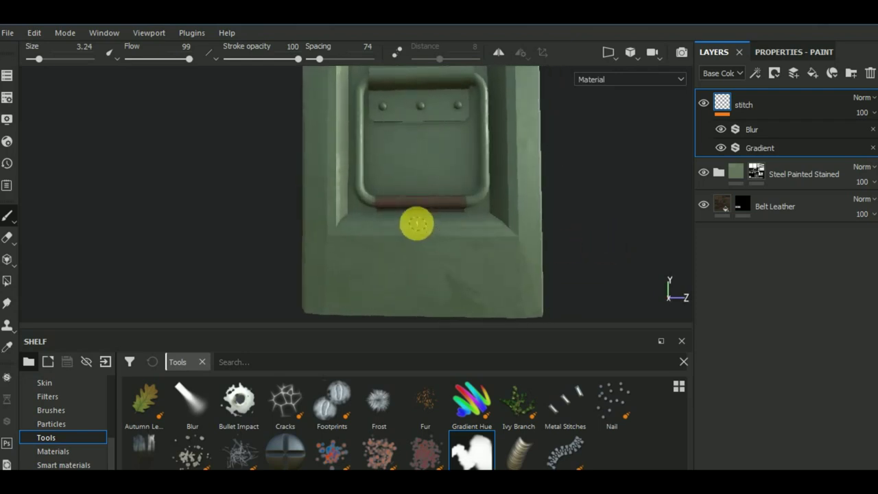
pyautogui.scroll(3, 416, 225)
pyautogui.scroll(3, 394, 211)
pyautogui.scroll(3, 348, 192)
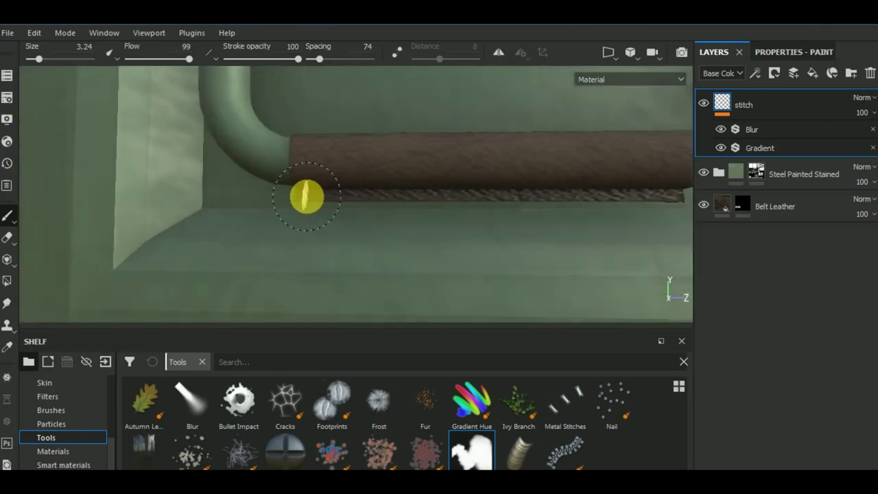
pyautogui.click(307, 197)
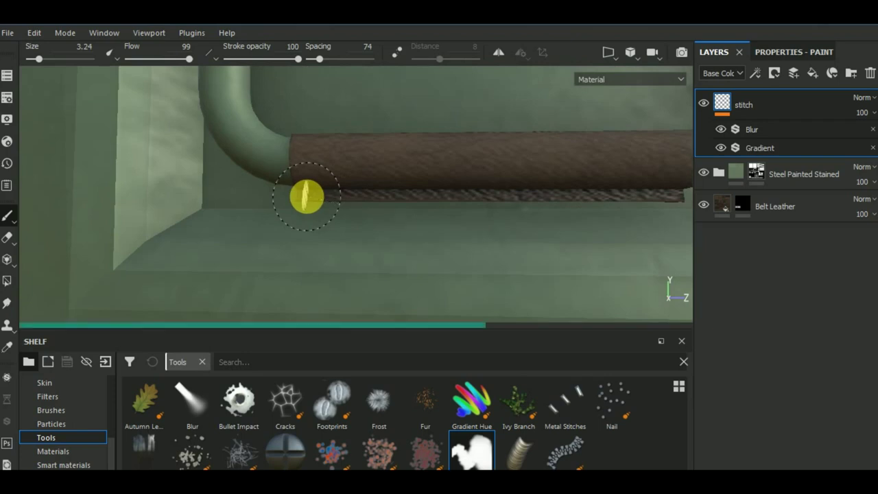
pyautogui.press('shift')
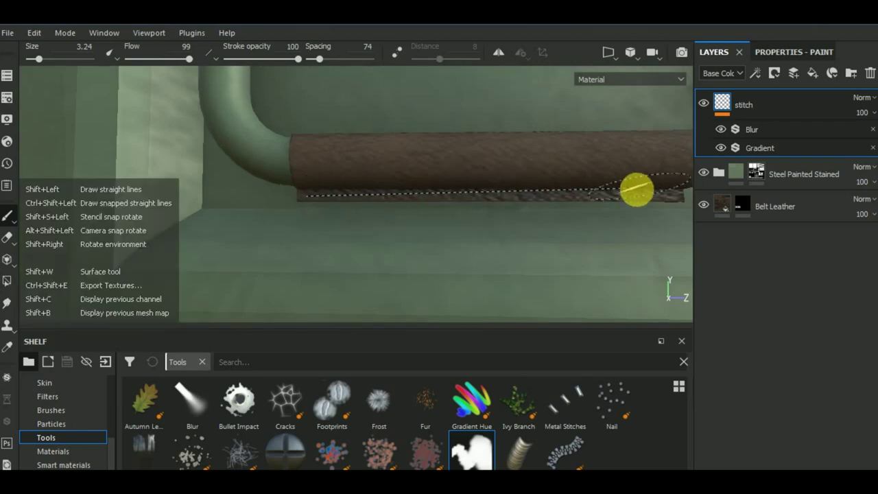
pyautogui.keyDown('shift'); pyautogui.click(681, 196); pyautogui.keyUp('shift')
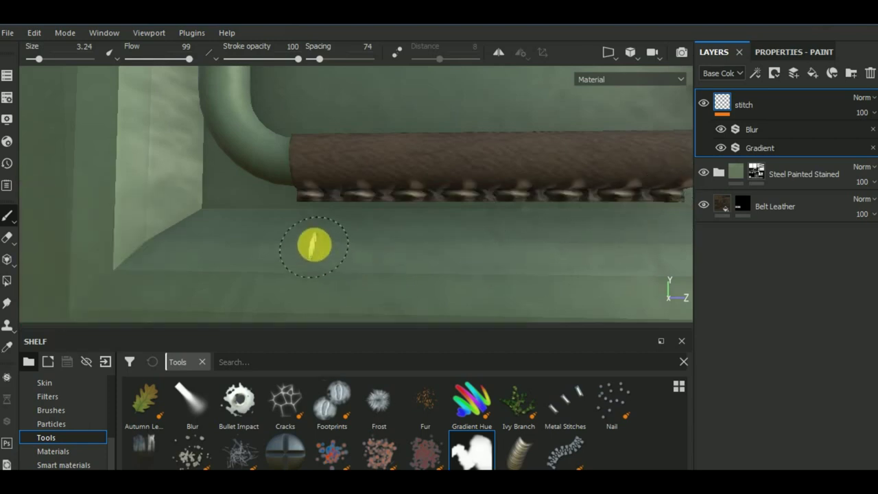
# Step: Orbit to a three-quarter view and zoom in on the box's end handle
pyautogui.scroll(-3, 317, 240)
pyautogui.scroll(-3, 322, 233)
pyautogui.scroll(-5, 382, 236)
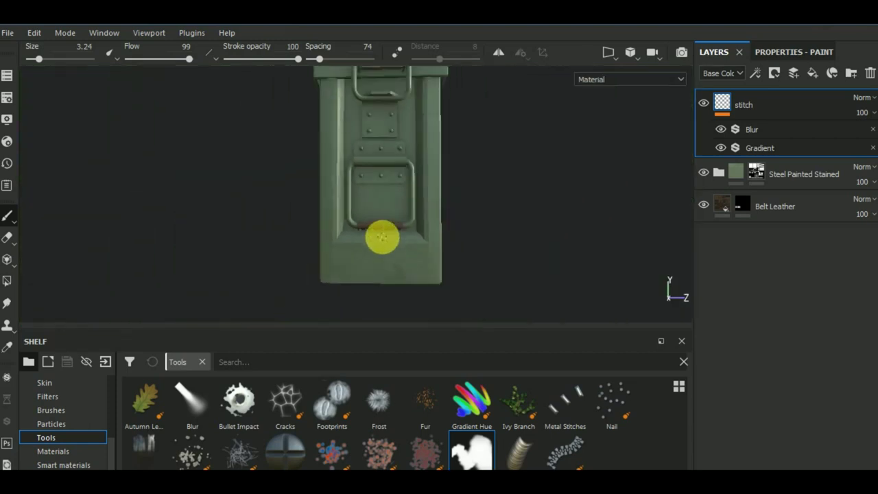
pyautogui.moveTo(382, 236)
pyautogui.keyDown('alt'); pyautogui.mouseDown()
pyautogui.moveTo(446, 201)
pyautogui.moveTo(298, 255)
pyautogui.moveTo(123, 239)
pyautogui.moveTo(231, 215)
pyautogui.moveTo(417, 215)
pyautogui.moveTo(466, 239)
pyautogui.moveTo(443, 249)
pyautogui.moveTo(370, 240)
pyautogui.moveTo(453, 222)
pyautogui.moveTo(445, 235)
pyautogui.moveTo(427, 234)
pyautogui.mouseUp(); pyautogui.keyUp('alt')
pyautogui.keyDown('alt'); pyautogui.moveTo(411, 235); pyautogui.dragTo(398, 212, button='right'); pyautogui.keyUp('alt')
pyautogui.moveTo(459, 251)
pyautogui.keyDown('alt'); pyautogui.mouseDown(button='right')
pyautogui.moveTo(410, 273)
pyautogui.moveTo(366, 212)
pyautogui.moveTo(323, 212)
pyautogui.mouseUp(button='right'); pyautogui.keyUp('alt')
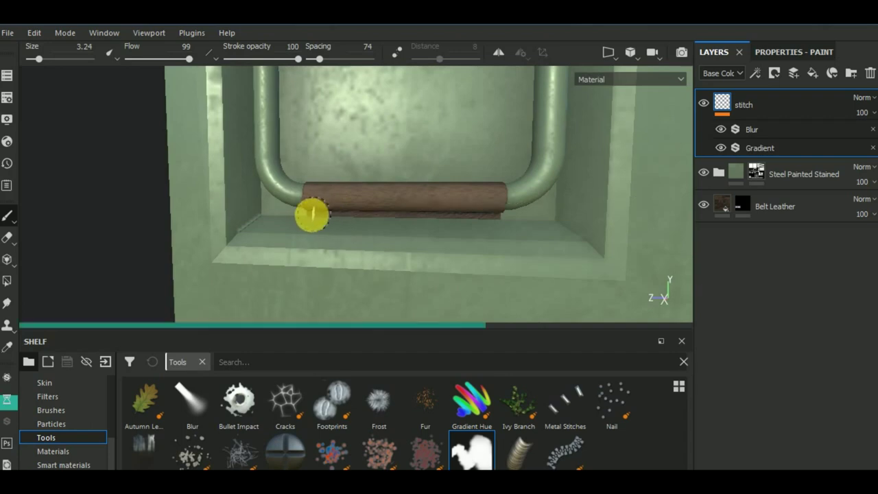
# Step: Undo the misplaced stitch stroke and save the project
pyautogui.rightClick(382, 219)
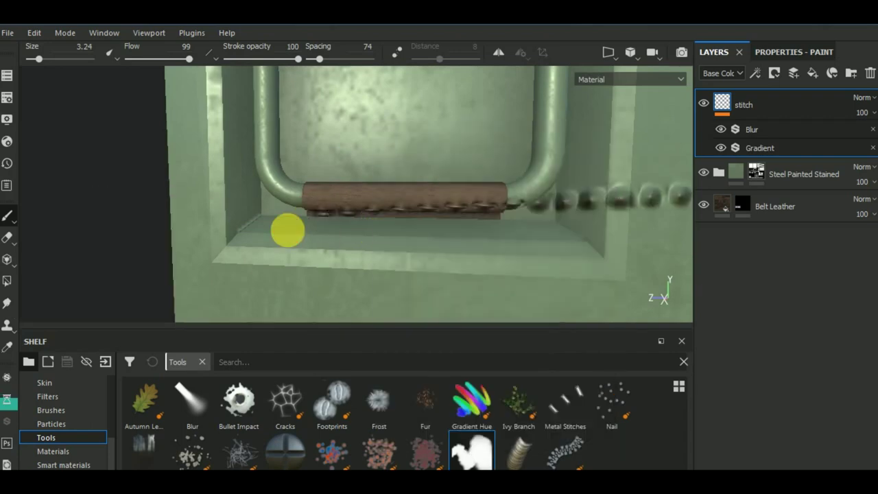
pyautogui.hotkey('ctrl', 'z')
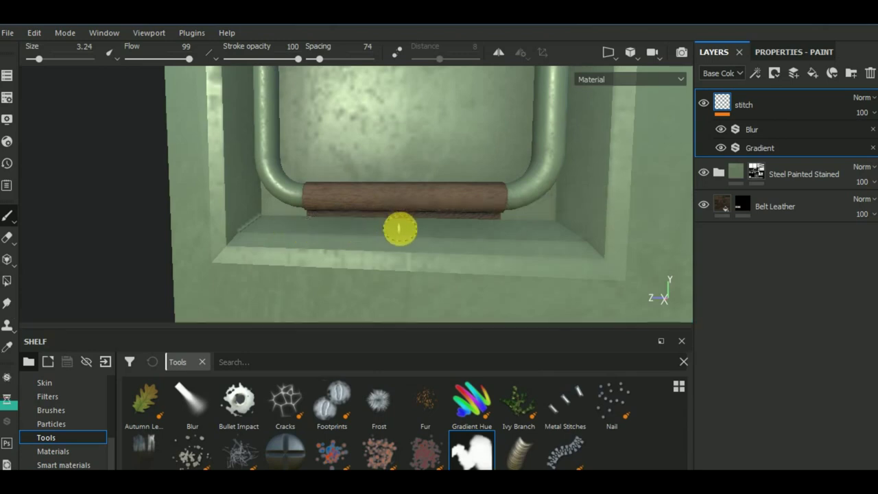
pyautogui.scroll(2, 310, 217)
pyautogui.scroll(3, 312, 214)
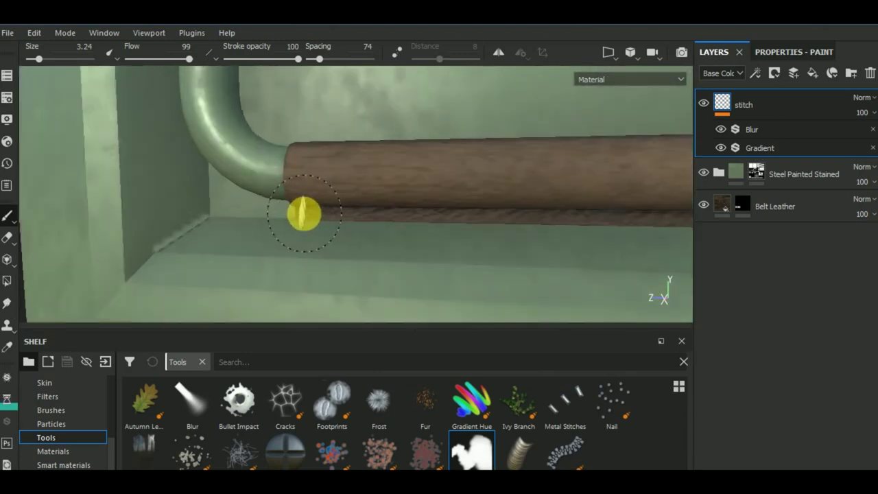
pyautogui.press('shift')
pyautogui.scroll(-2, 304, 216)
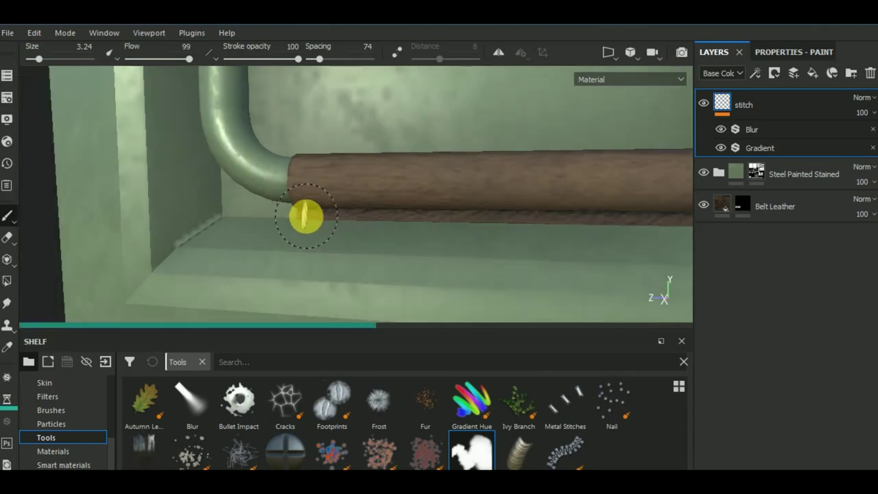
pyautogui.moveTo(303, 216)
pyautogui.keyDown('alt'); pyautogui.mouseDown()
pyautogui.moveTo(452, 251)
pyautogui.moveTo(402, 245)
pyautogui.moveTo(425, 239)
pyautogui.mouseUp(); pyautogui.keyUp('alt')
pyautogui.hotkey('ctrl', 's')
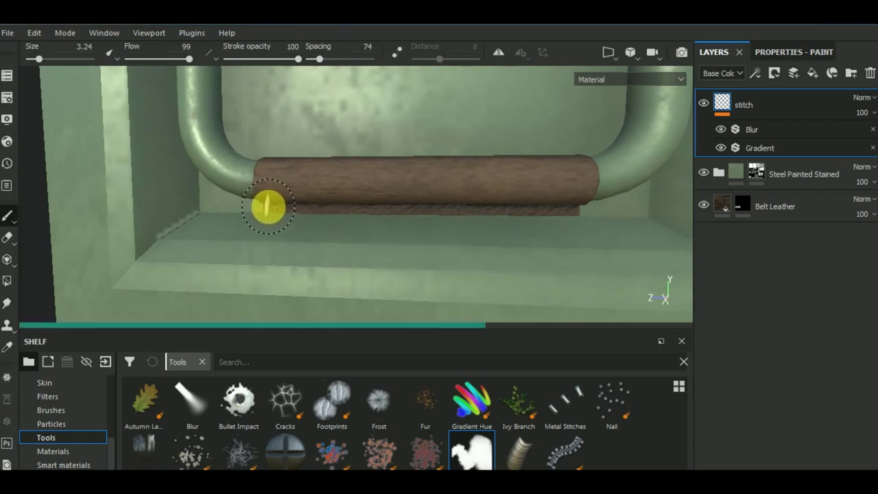
# Step: Paint stitches under the grip, then redraw them as a straight line with brush size 2.52
pyautogui.moveTo(267, 206); pyautogui.dragTo(562, 211)
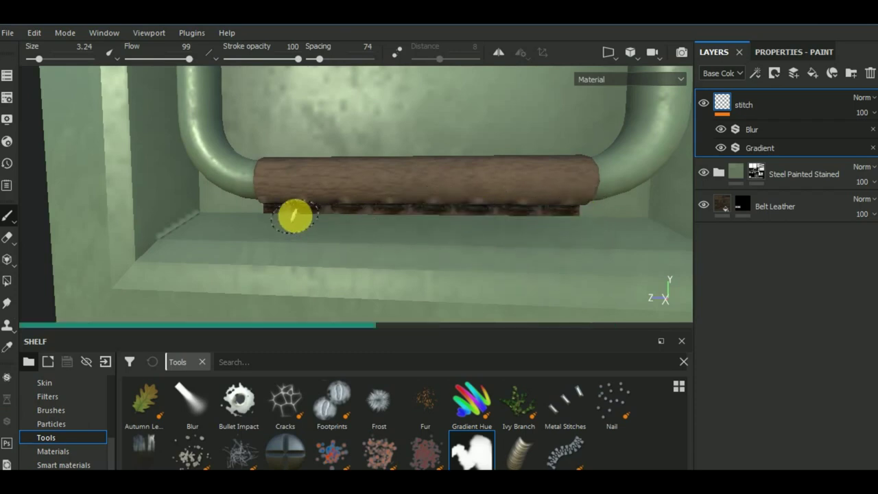
pyautogui.scroll(3, 285, 211)
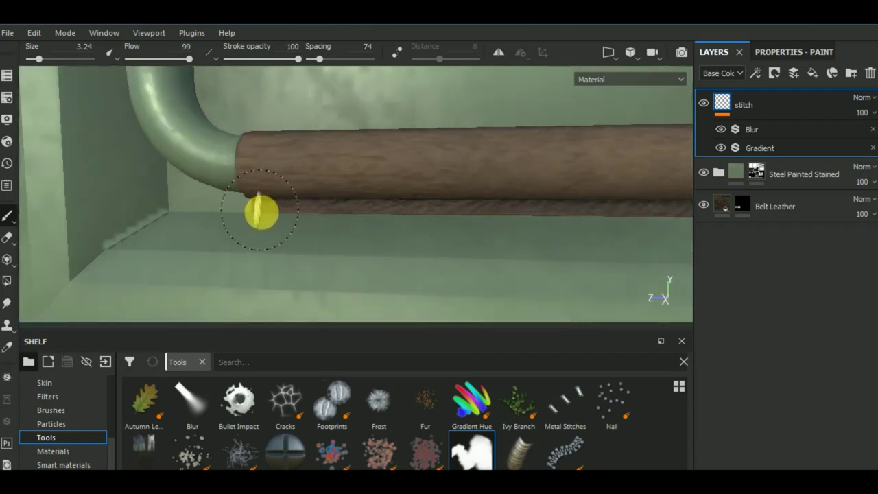
pyautogui.rightClick(261, 213)
pyautogui.moveTo(311, 285); pyautogui.dragTo(305, 285)
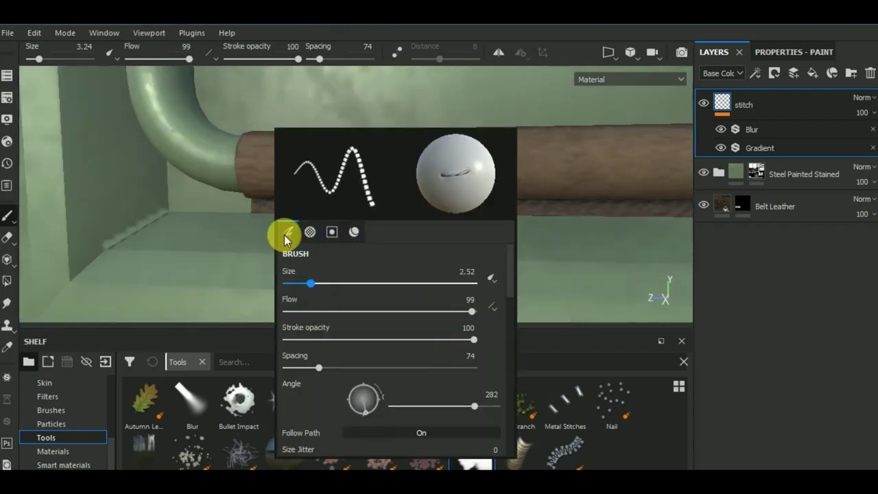
pyautogui.press('shift')
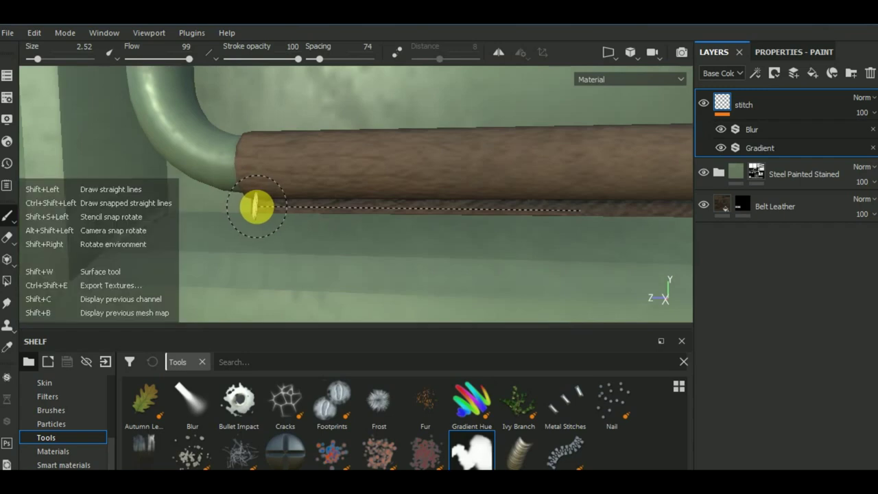
pyautogui.keyDown('shift'); pyautogui.click(255, 206); pyautogui.keyUp('shift')
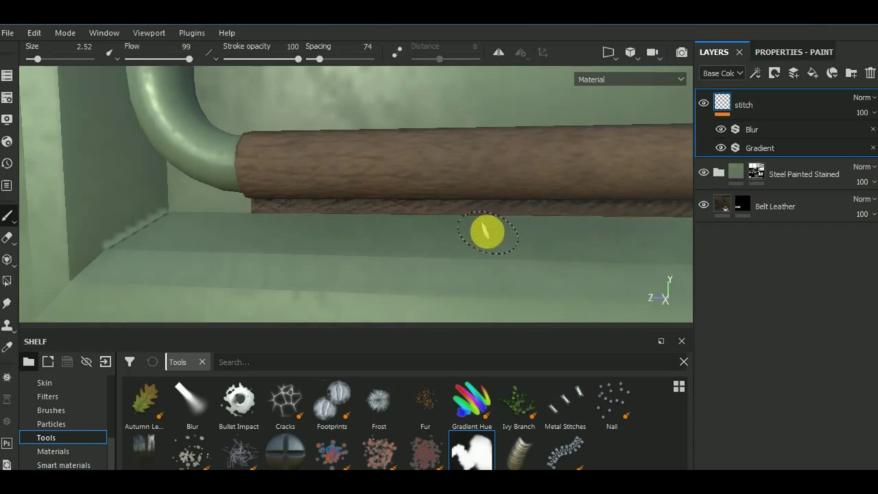
# Step: Paint a straight stitch line along the end grip from its left end to its right end
pyautogui.moveTo(484, 231); pyautogui.dragTo(491, 247, button='middle')
pyautogui.moveTo(491, 246)
pyautogui.keyDown('alt'); pyautogui.mouseDown()
pyautogui.moveTo(500, 242)
pyautogui.moveTo(495, 237)
pyautogui.mouseUp(); pyautogui.keyUp('alt')
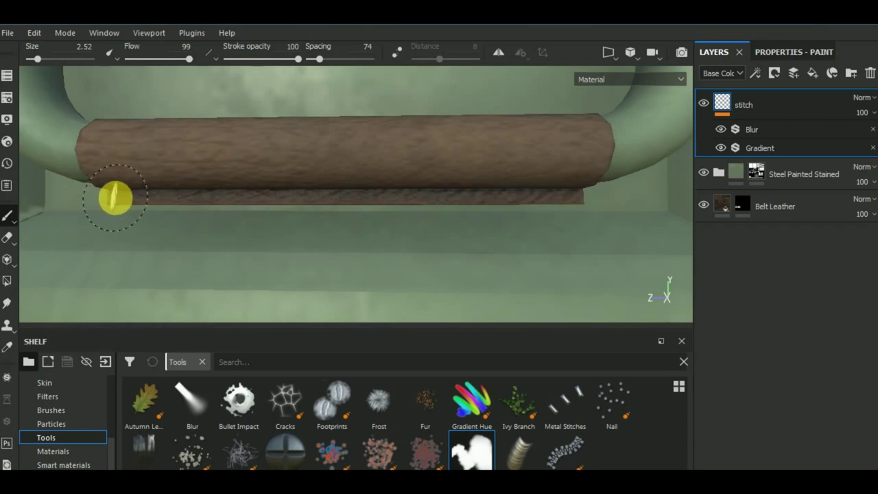
pyautogui.click(116, 197)
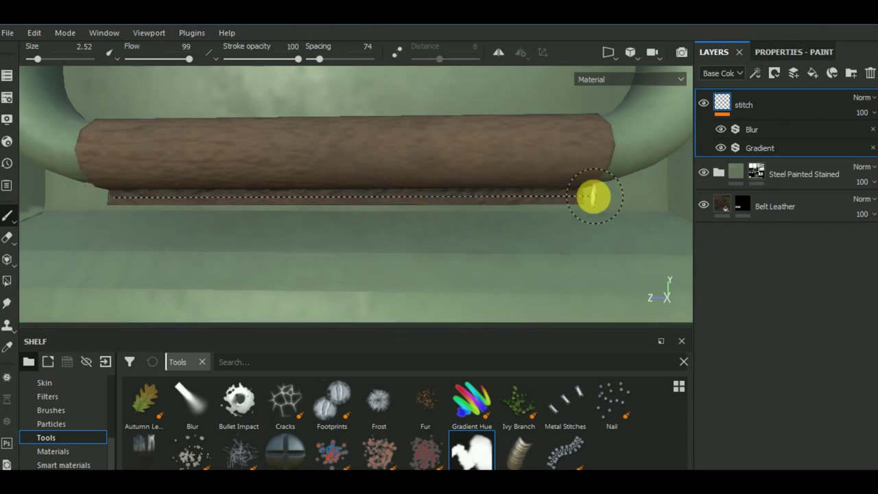
pyautogui.keyDown('shift'); pyautogui.click(578, 198); pyautogui.keyUp('shift')
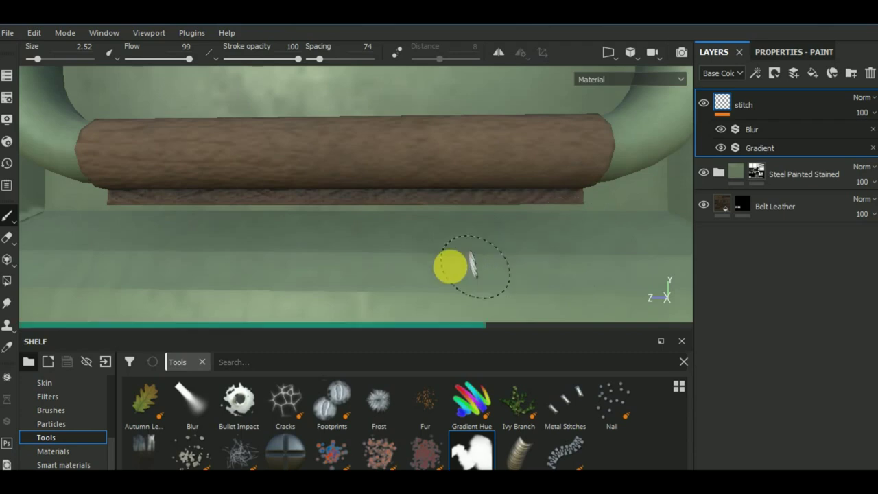
pyautogui.scroll(-1, 449, 247)
pyautogui.scroll(-3, 453, 238)
pyautogui.scroll(-3, 452, 239)
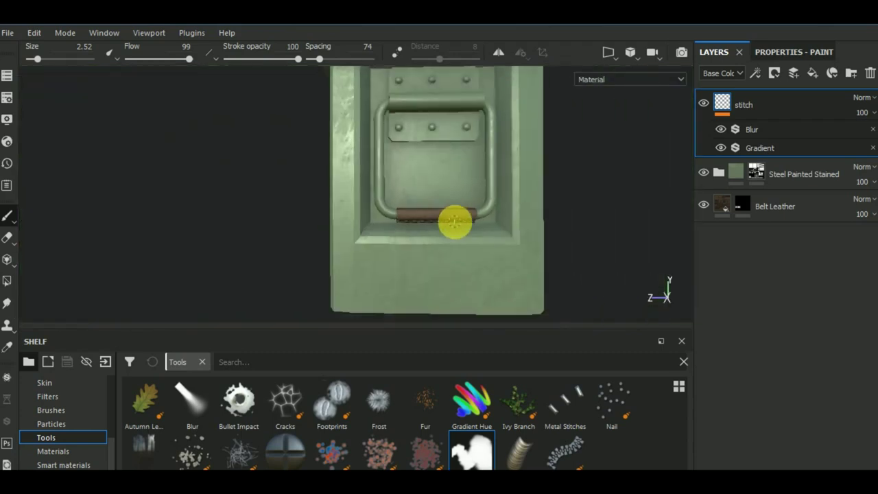
pyautogui.moveTo(588, 225)
pyautogui.keyDown('alt'); pyautogui.mouseDown()
pyautogui.moveTo(535, 256)
pyautogui.moveTo(471, 268)
pyautogui.moveTo(647, 254)
pyautogui.moveTo(546, 231)
pyautogui.moveTo(533, 204)
pyautogui.moveTo(418, 287)
pyautogui.moveTo(543, 287)
pyautogui.moveTo(480, 255)
pyautogui.mouseUp(); pyautogui.keyUp('alt')
pyautogui.moveTo(481, 255)
pyautogui.keyDown('alt'); pyautogui.mouseDown(button='right')
pyautogui.moveTo(419, 213)
pyautogui.moveTo(466, 240)
pyautogui.moveTo(438, 264)
pyautogui.moveTo(463, 273)
pyautogui.mouseUp(button='right'); pyautogui.keyUp('alt')
# Step: Change the stitch Gradient's Color 2 from dark brown to light grey
pyautogui.keyDown('alt'); pyautogui.moveTo(463, 273); pyautogui.dragTo(489, 266); pyautogui.keyUp('alt')
pyautogui.click(759, 147)
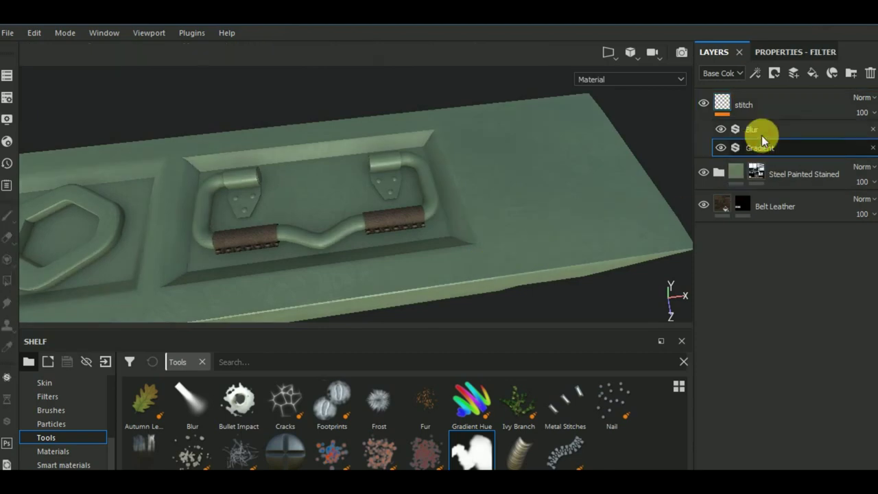
pyautogui.click(778, 52)
pyautogui.click(827, 312)
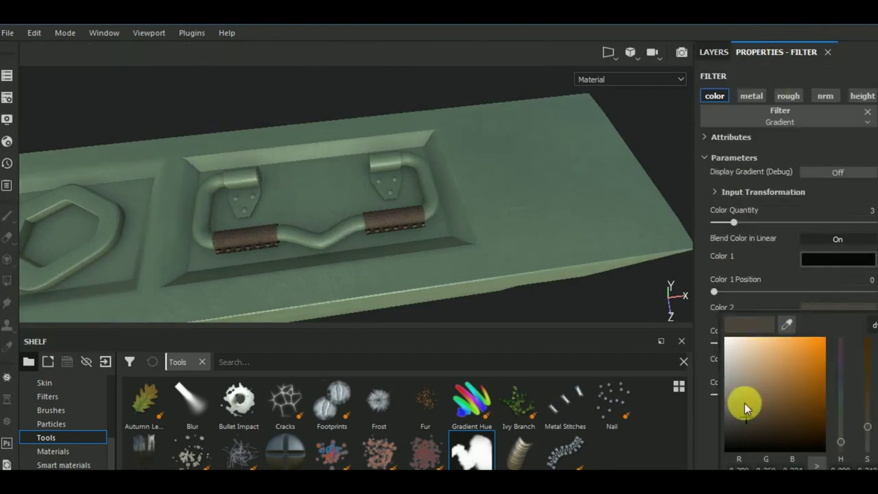
pyautogui.moveTo(740, 405); pyautogui.dragTo(730, 381)
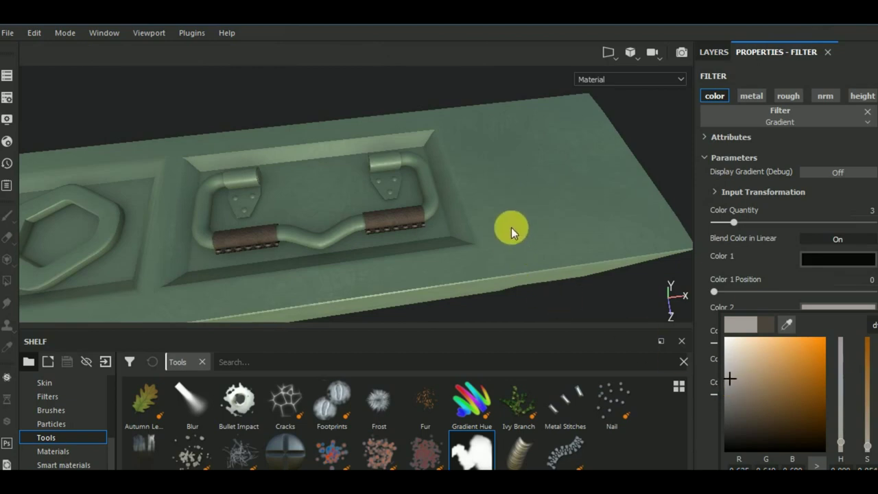
pyautogui.scroll(-3, 561, 191)
pyautogui.scroll(-3, 561, 190)
pyautogui.scroll(-3, 561, 191)
pyautogui.moveTo(561, 191)
pyautogui.keyDown('alt'); pyautogui.mouseDown()
pyautogui.moveTo(568, 233)
pyautogui.moveTo(638, 227)
pyautogui.moveTo(635, 210)
pyautogui.moveTo(642, 240)
pyautogui.moveTo(506, 265)
pyautogui.moveTo(499, 248)
pyautogui.mouseUp(); pyautogui.keyUp('alt')
pyautogui.moveTo(456, 326); pyautogui.dragTo(457, 368)
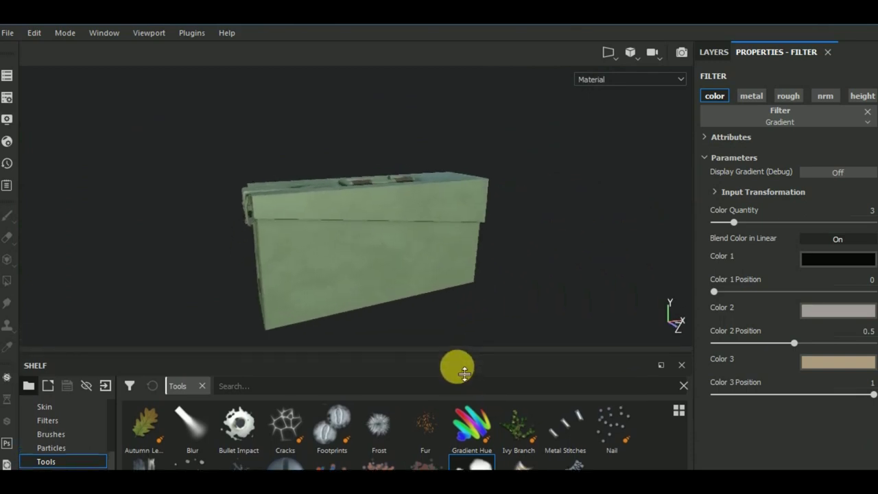
pyautogui.moveTo(517, 298)
pyautogui.keyDown('alt'); pyautogui.mouseDown()
pyautogui.moveTo(559, 349)
pyautogui.moveTo(521, 352)
pyautogui.moveTo(569, 302)
pyautogui.mouseUp(); pyautogui.keyUp('alt')
# Step: Add a colour-only fill layer using the Ambient Occlusion map as its base colour
pyautogui.click(717, 54)
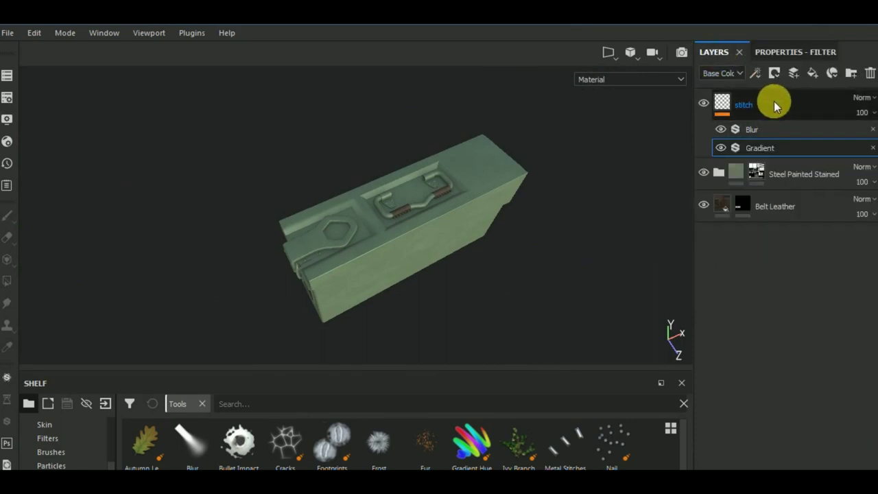
pyautogui.click(812, 72)
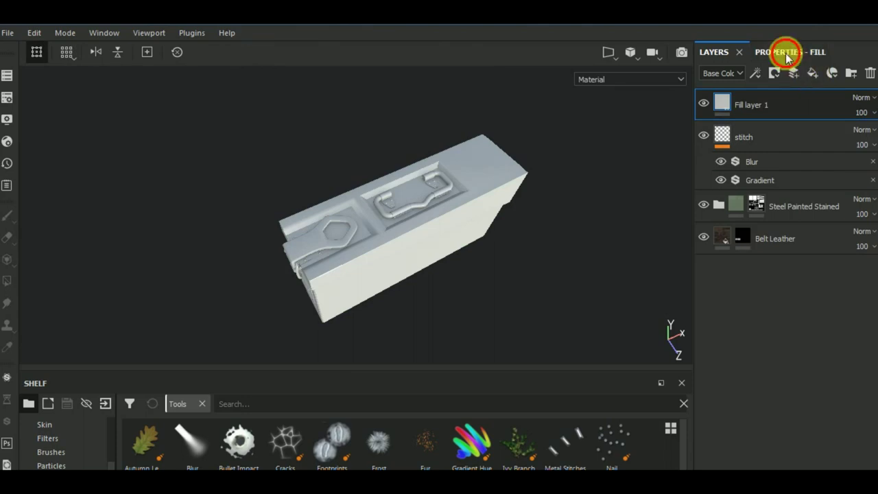
pyautogui.click(787, 55)
pyautogui.click(749, 288)
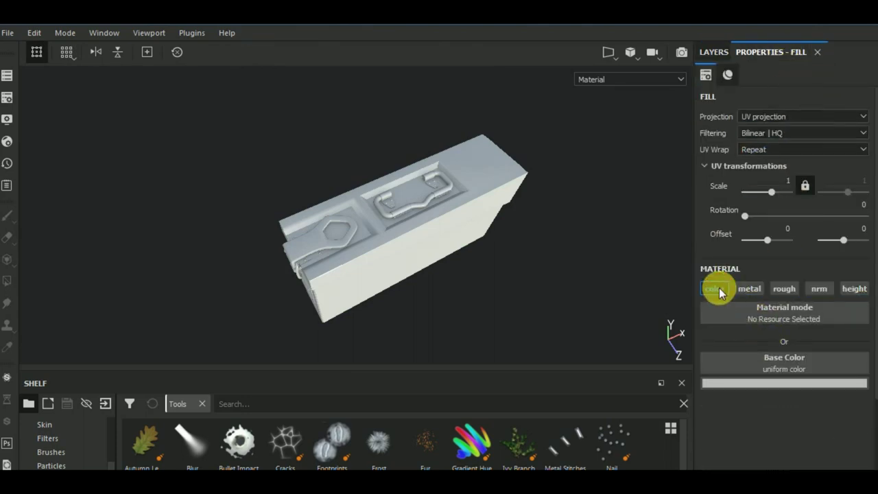
pyautogui.click(801, 358)
pyautogui.click(870, 229)
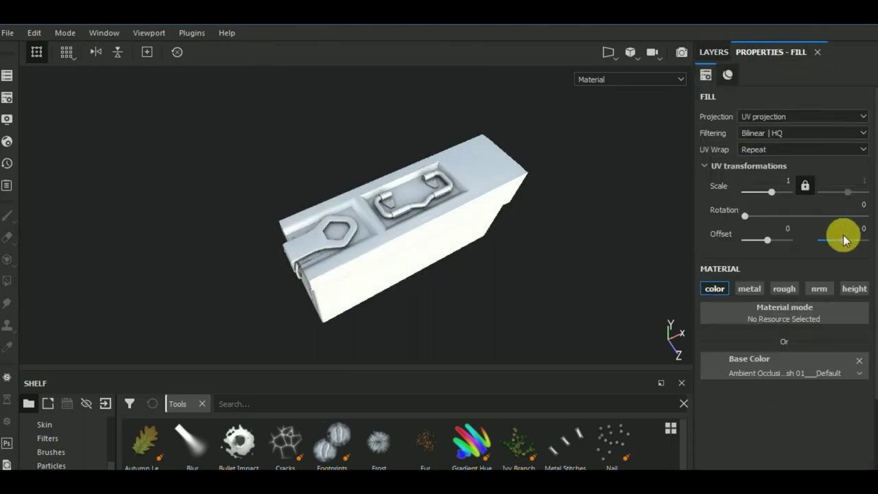
# Step: Set the ao fill layer's blending to Multiply at 84 opacity
pyautogui.click(729, 75)
pyautogui.click(857, 102)
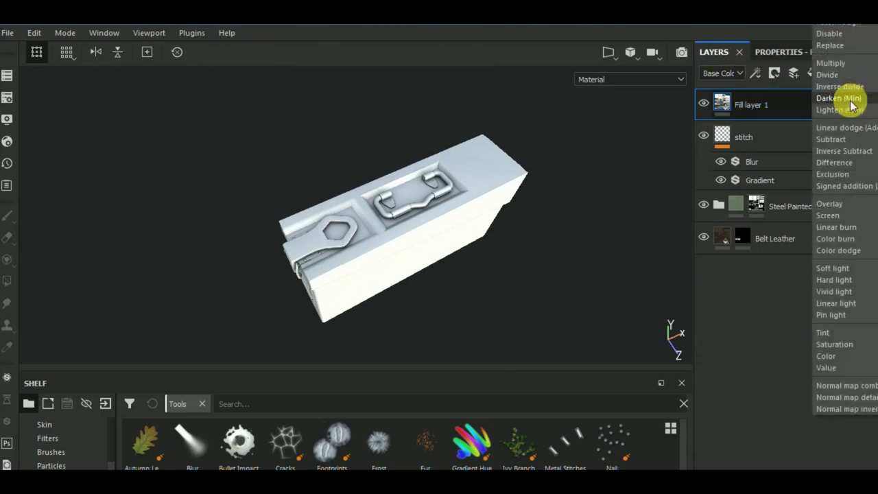
pyautogui.click(838, 64)
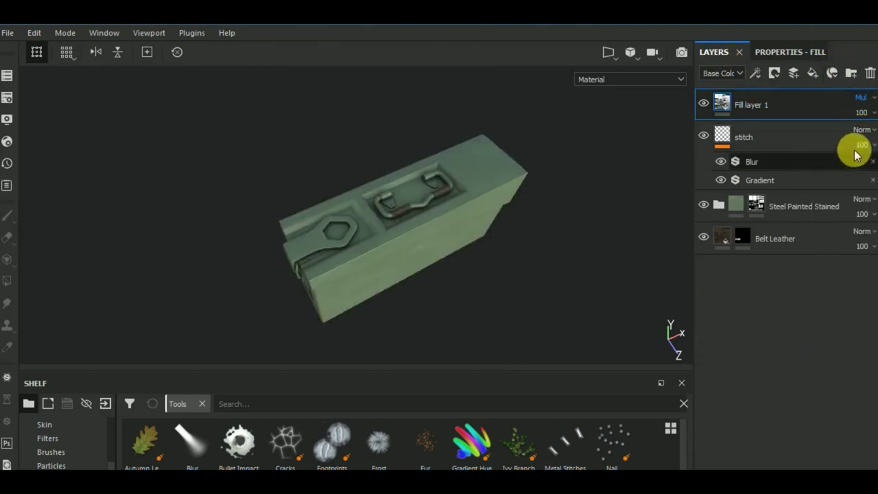
pyautogui.moveTo(872, 137); pyautogui.dragTo(871, 137)
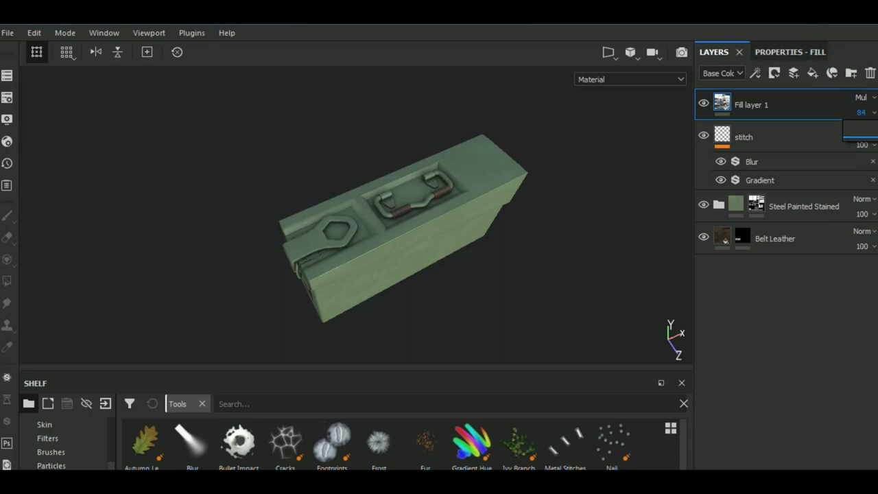
pyautogui.moveTo(533, 281)
pyautogui.keyDown('alt'); pyautogui.mouseDown()
pyautogui.moveTo(614, 239)
pyautogui.moveTo(603, 254)
pyautogui.moveTo(578, 256)
pyautogui.mouseUp(); pyautogui.keyUp('alt')
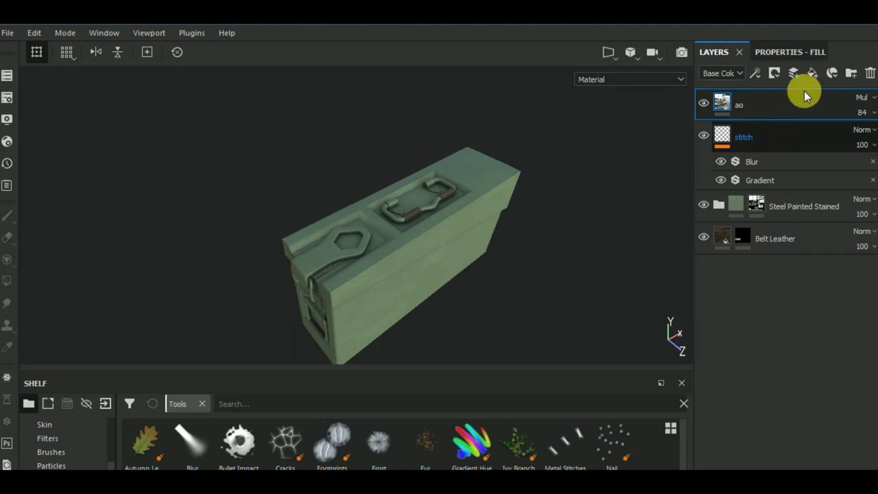
# Step: Add a fill layer above stitch and drag the Soft Damage smart mask from Dirt and Edges onto it
pyautogui.press('Down')
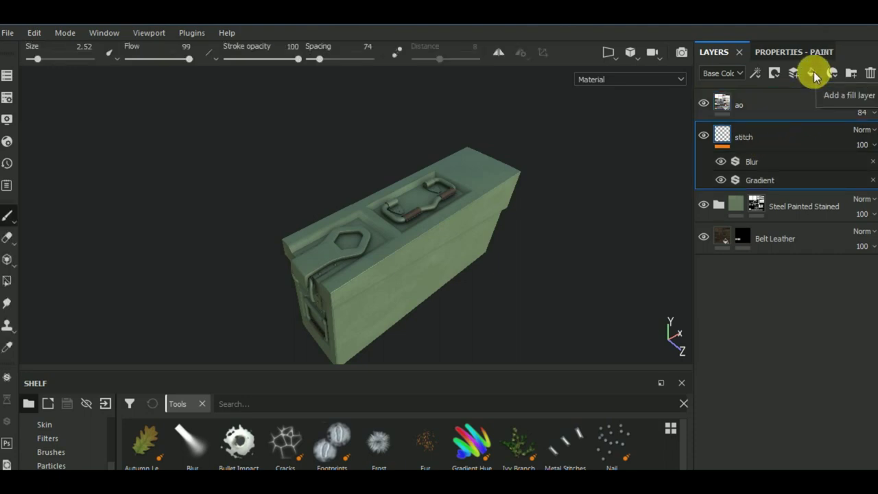
pyautogui.click(813, 72)
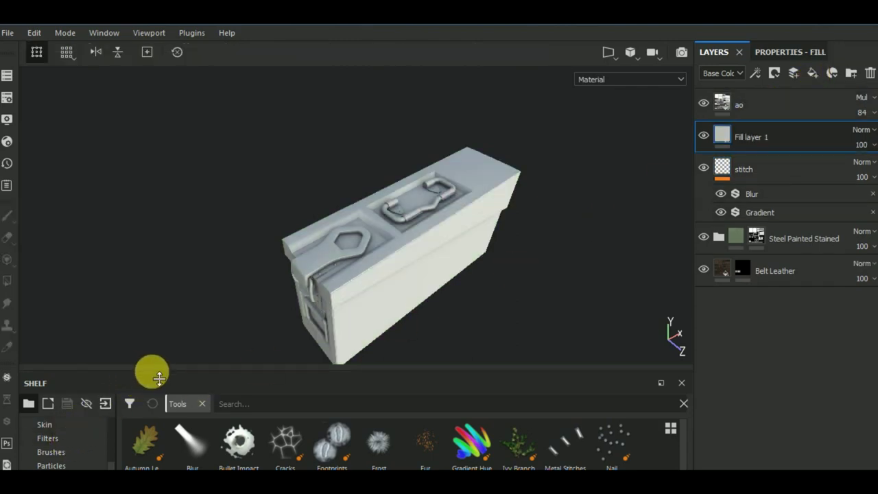
pyautogui.moveTo(152, 372); pyautogui.dragTo(153, 308)
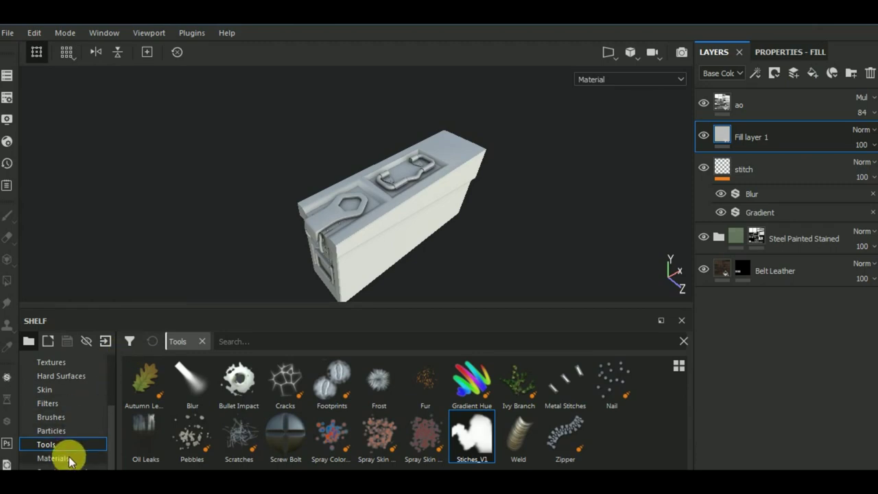
pyautogui.click(69, 469)
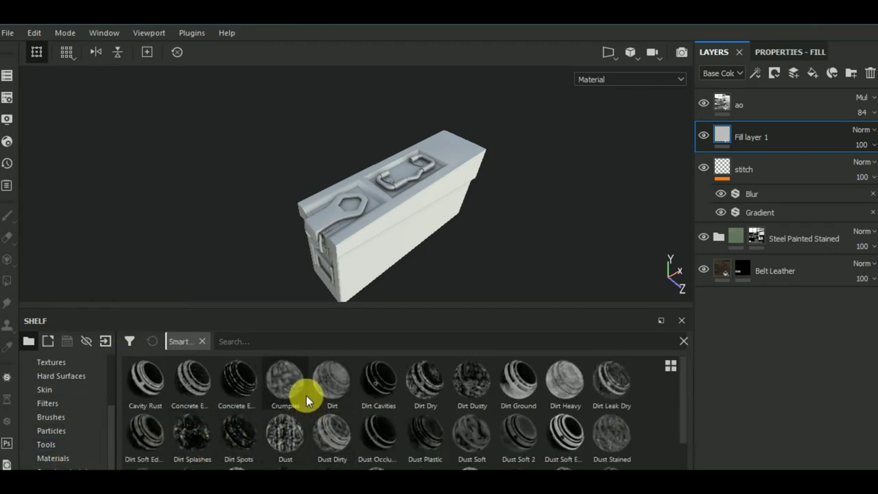
pyautogui.scroll(-3, 306, 395)
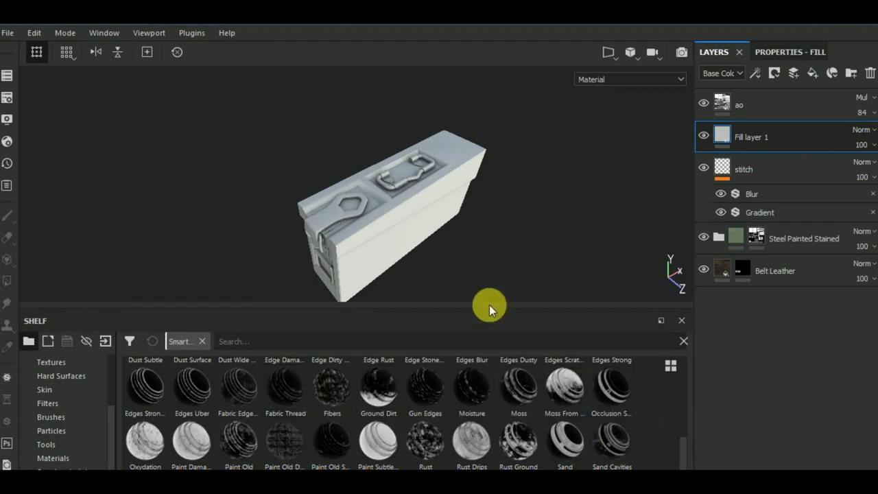
pyautogui.moveTo(489, 309); pyautogui.dragTo(492, 267)
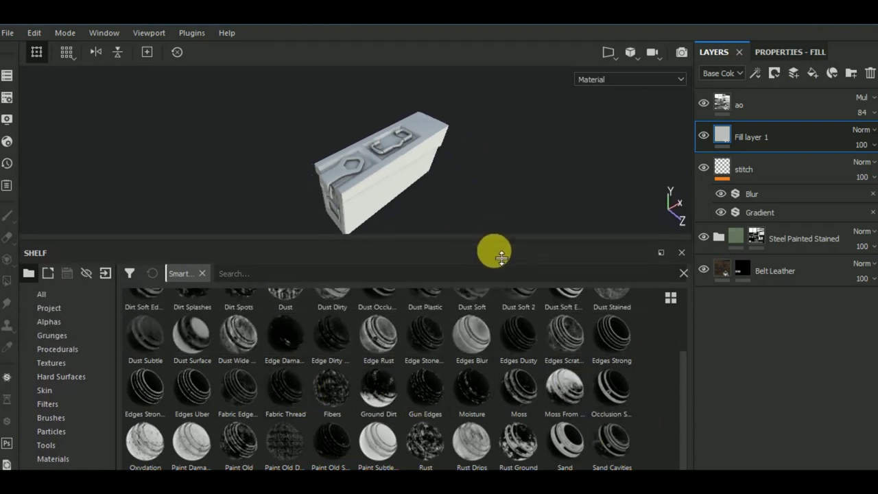
pyautogui.scroll(-1, 682, 405)
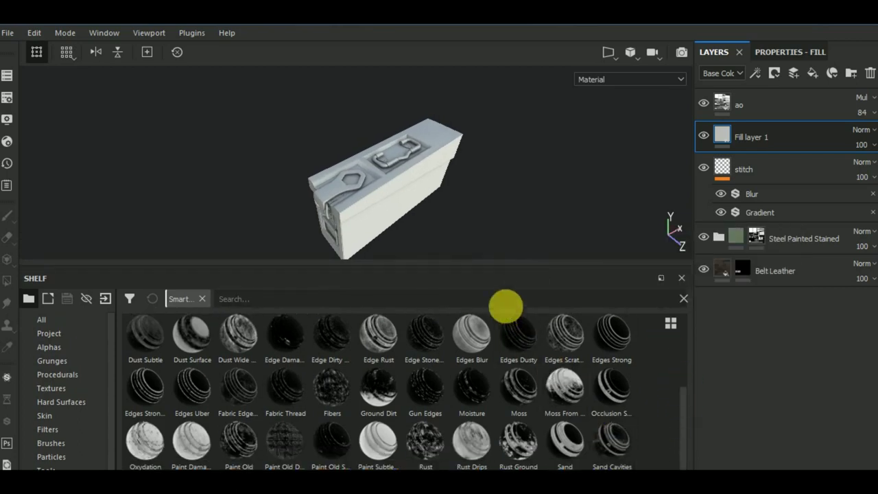
pyautogui.moveTo(507, 272); pyautogui.dragTo(508, 310)
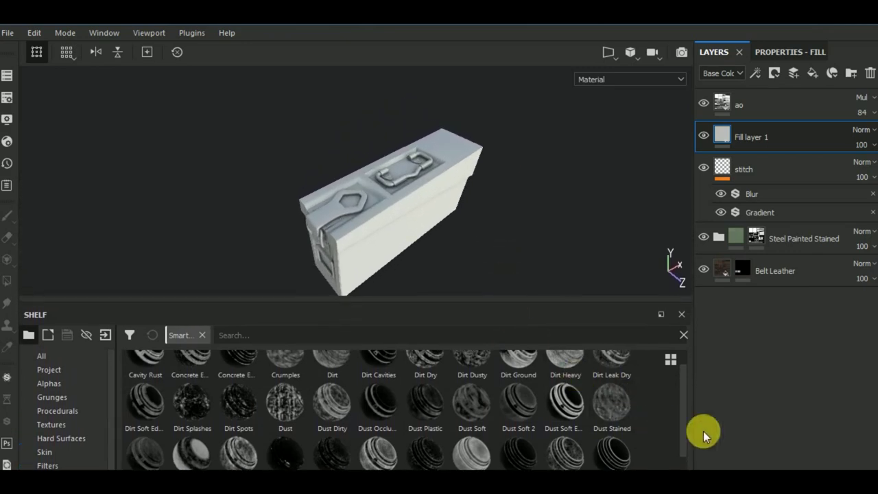
pyautogui.scroll(-3, 680, 421)
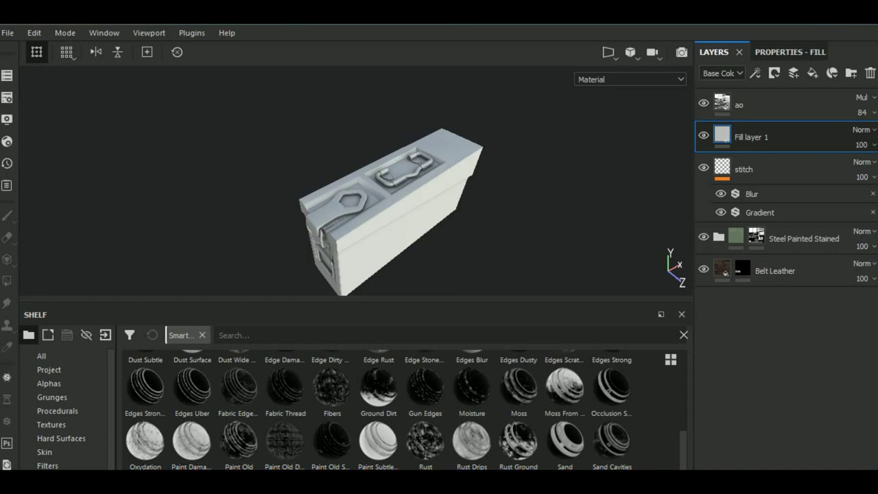
pyautogui.moveTo(659, 474)
pyautogui.mouseDown()
pyautogui.moveTo(759, 180)
pyautogui.moveTo(748, 139)
pyautogui.mouseUp()
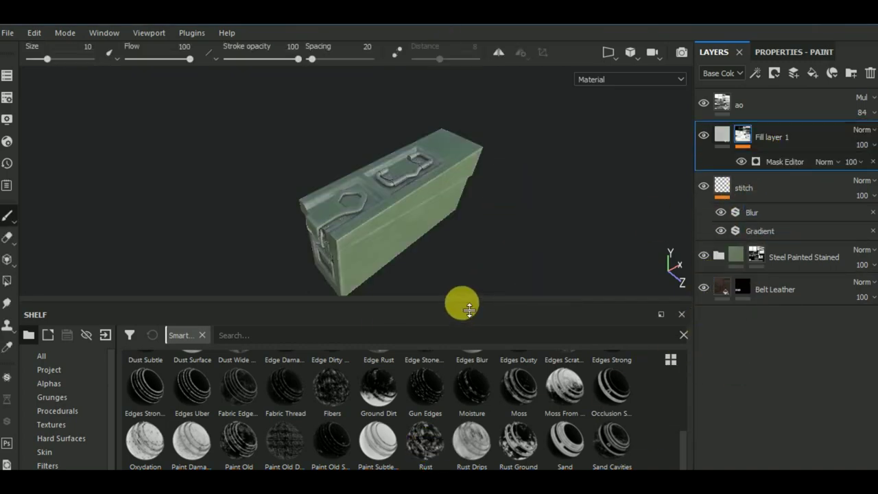
# Step: Set Fill layer 1's base colour to a near-black brownish grey (about 0.07 RGB)
pyautogui.moveTo(469, 310); pyautogui.dragTo(470, 374)
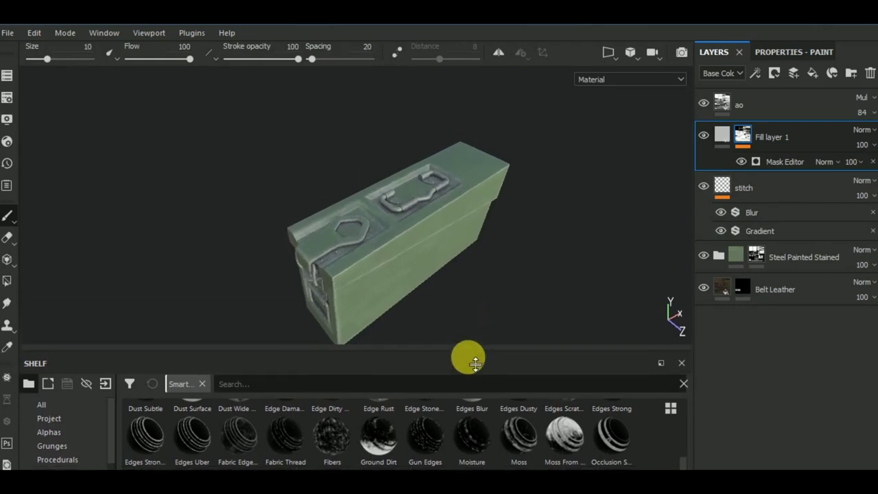
pyautogui.click(745, 135)
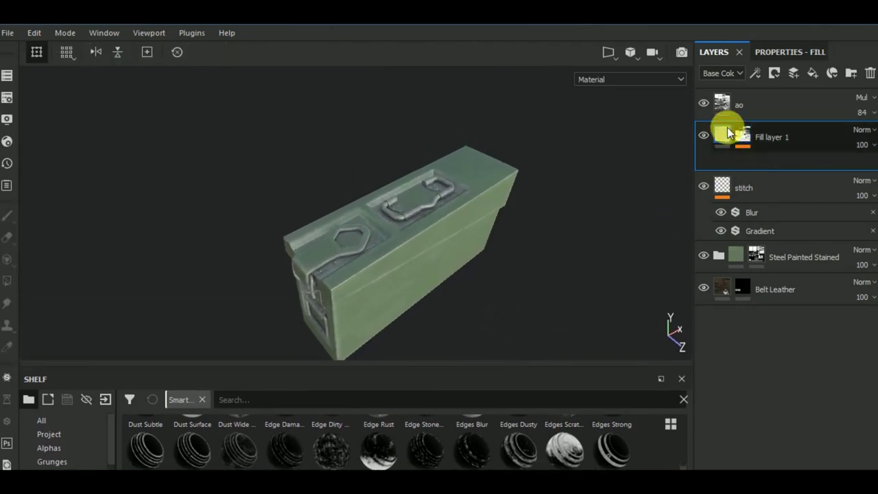
pyautogui.click(780, 53)
pyautogui.click(751, 384)
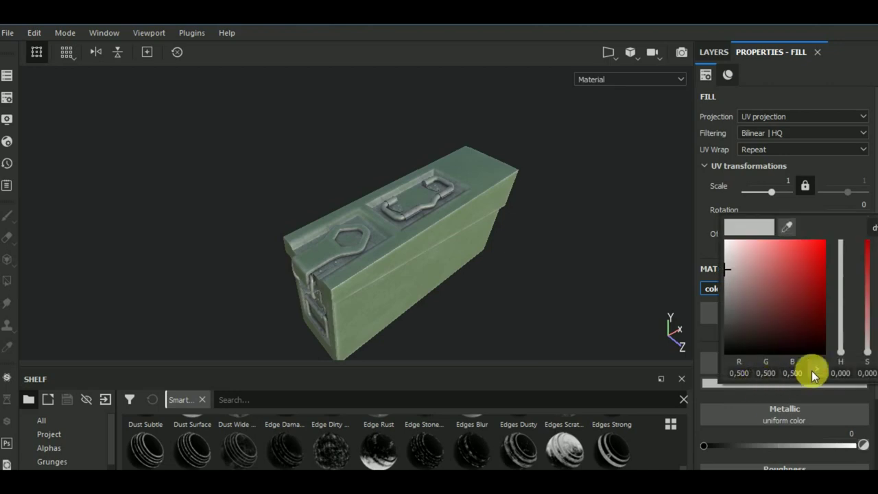
pyautogui.click(842, 352)
pyautogui.moveTo(842, 352); pyautogui.dragTo(840, 343)
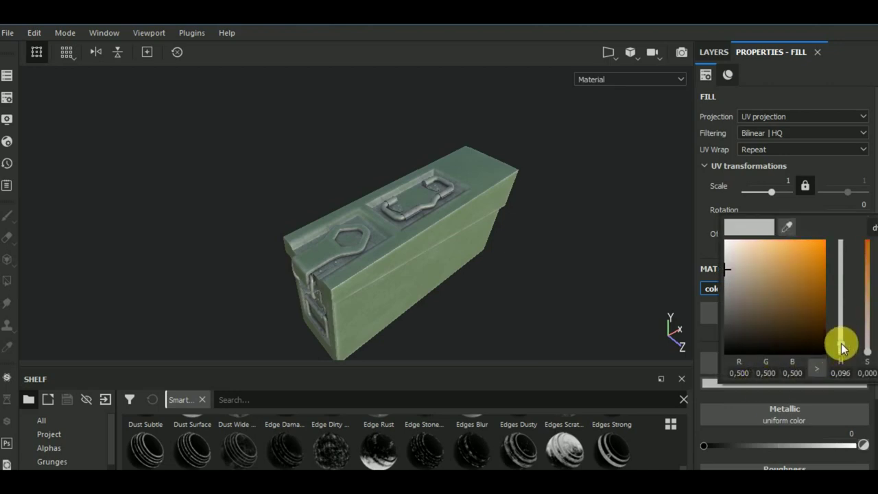
pyautogui.click(736, 322)
pyautogui.moveTo(735, 327); pyautogui.dragTo(730, 321)
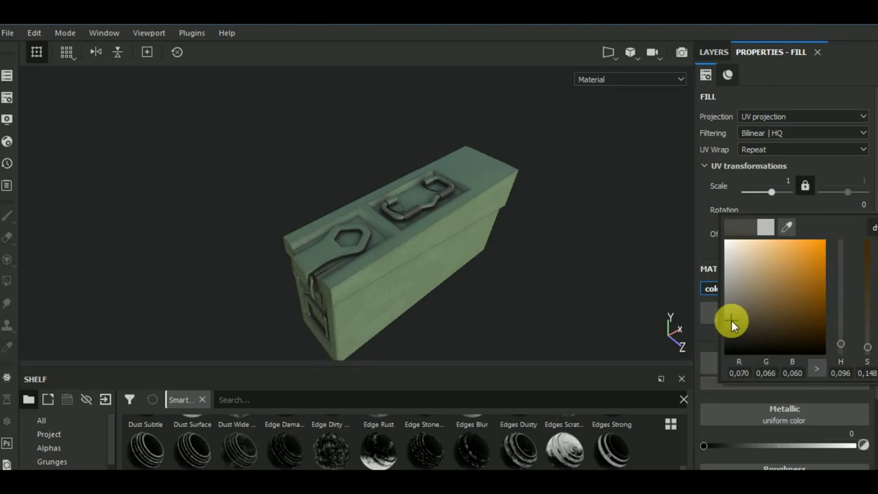
# Step: Orbit and zoom the box to inspect the top face and lid from above
pyautogui.moveTo(530, 286)
pyautogui.keyDown('alt'); pyautogui.mouseDown()
pyautogui.moveTo(568, 294)
pyautogui.moveTo(588, 264)
pyautogui.moveTo(526, 272)
pyautogui.mouseUp(); pyautogui.keyUp('alt')
pyautogui.scroll(5, 350, 318)
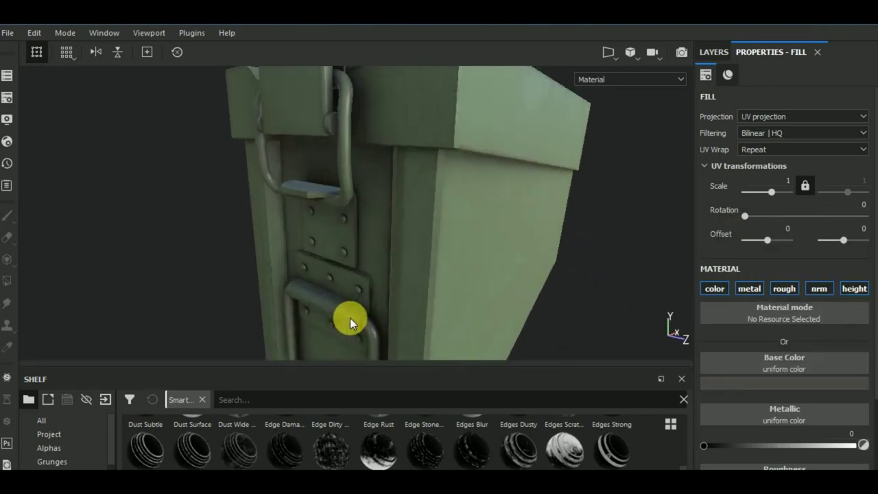
pyautogui.scroll(-3, 350, 317)
pyautogui.scroll(-2, 350, 318)
pyautogui.keyDown('alt'); pyautogui.moveTo(505, 274); pyautogui.dragTo(472, 328); pyautogui.keyUp('alt')
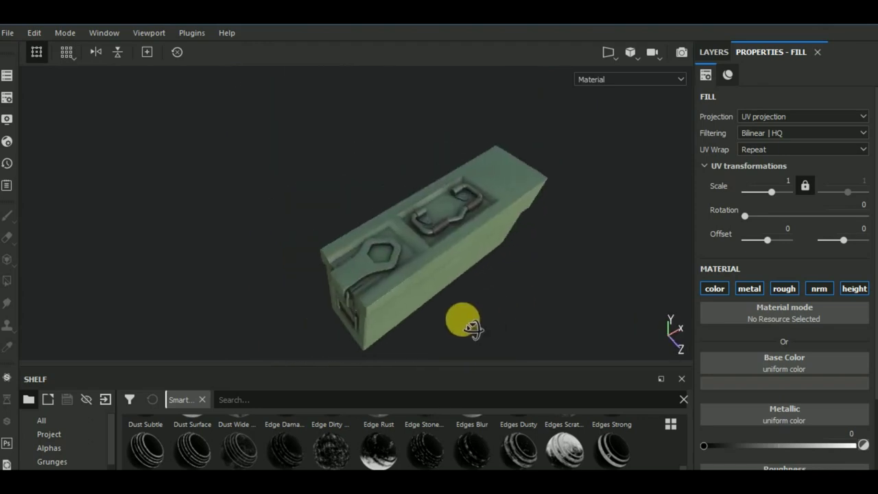
pyautogui.moveTo(544, 313)
pyautogui.keyDown('alt'); pyautogui.mouseDown()
pyautogui.moveTo(487, 323)
pyautogui.moveTo(495, 348)
pyautogui.moveTo(428, 257)
pyautogui.mouseUp(); pyautogui.keyUp('alt')
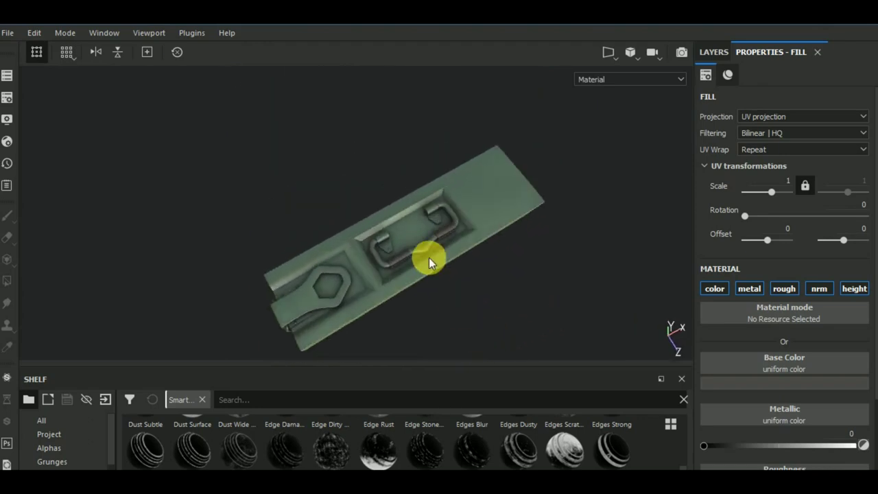
pyautogui.scroll(3, 428, 257)
pyautogui.click(716, 53)
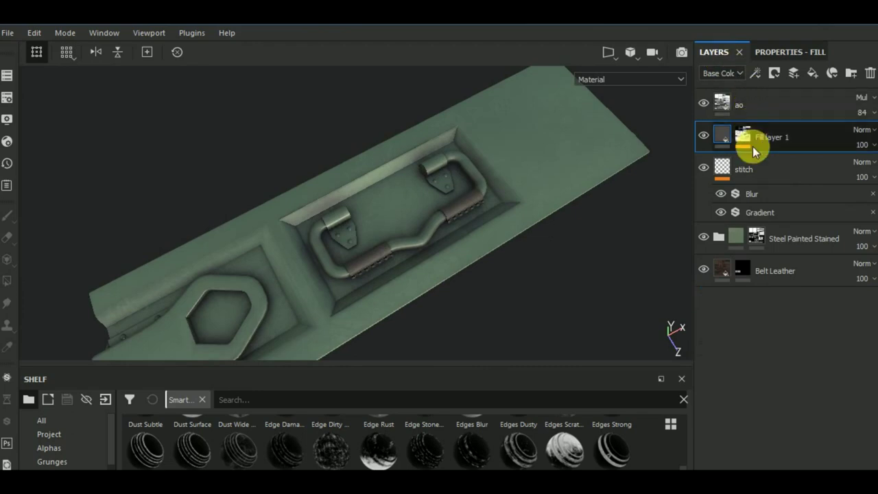
# Step: Rename Fill layer 1 to soft damage
pyautogui.moveTo(746, 137); pyautogui.dragTo(748, 137)
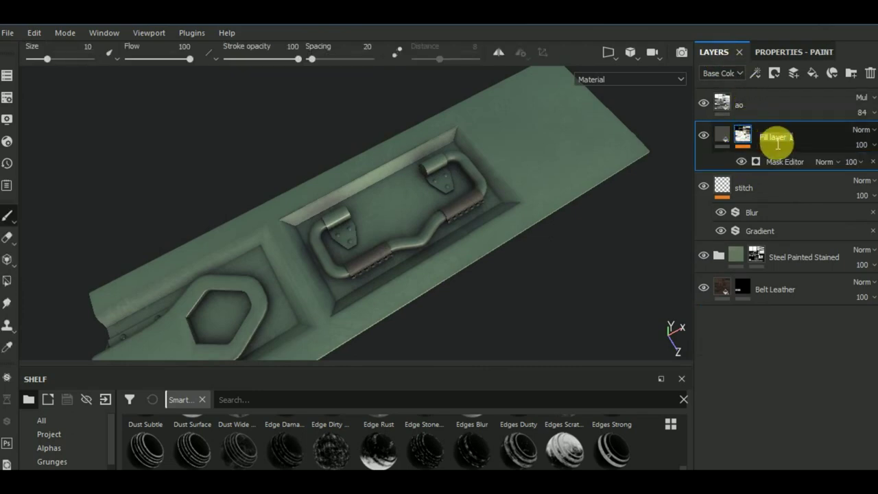
pyautogui.write('soft dama')
pyautogui.write('ge')
pyautogui.click(785, 163)
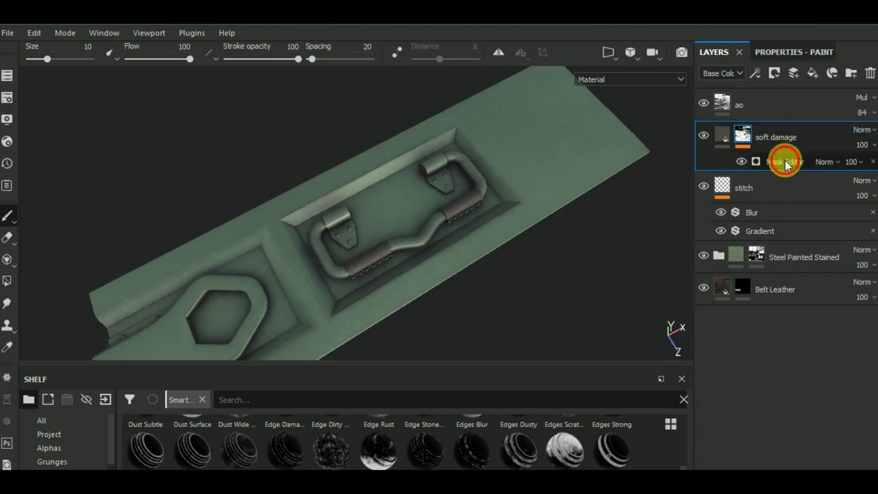
# Step: Set the soft damage mask generator to global balance 0.43 and curvature 0.31
pyautogui.click(776, 51)
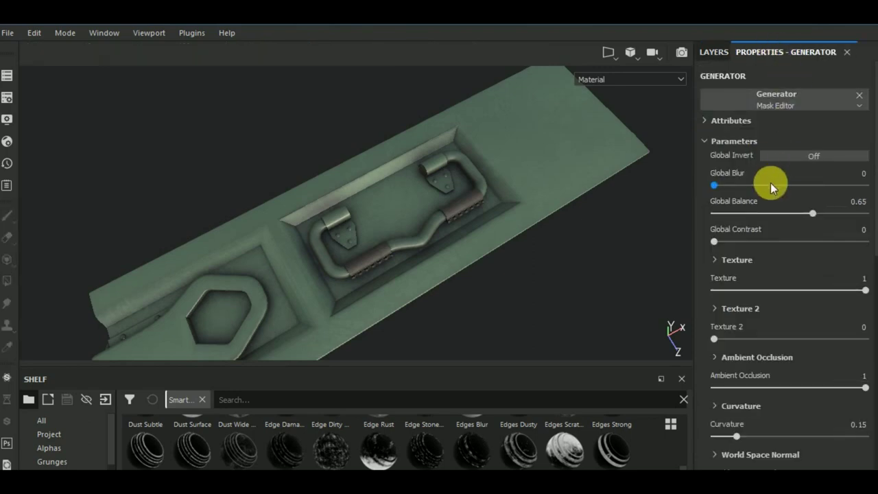
pyautogui.click(794, 212)
pyautogui.click(761, 436)
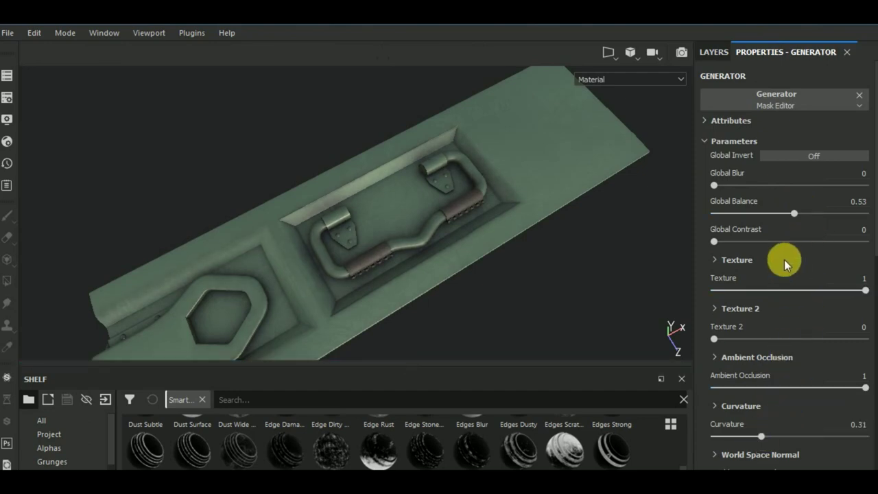
pyautogui.click(779, 213)
pyautogui.scroll(-2, 574, 286)
pyautogui.scroll(-3, 563, 282)
pyautogui.scroll(-2, 567, 271)
pyautogui.moveTo(561, 296)
pyautogui.keyDown('alt'); pyautogui.mouseDown()
pyautogui.moveTo(587, 208)
pyautogui.moveTo(594, 213)
pyautogui.moveTo(574, 274)
pyautogui.moveTo(580, 251)
pyautogui.mouseUp(); pyautogui.keyUp('alt')
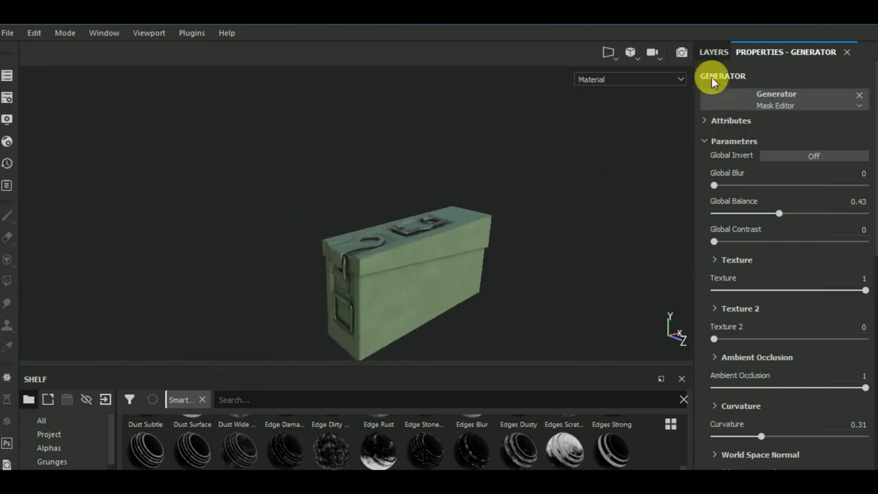
# Step: Add a new fill layer above the soft damage layer
pyautogui.click(713, 52)
pyautogui.click(778, 139)
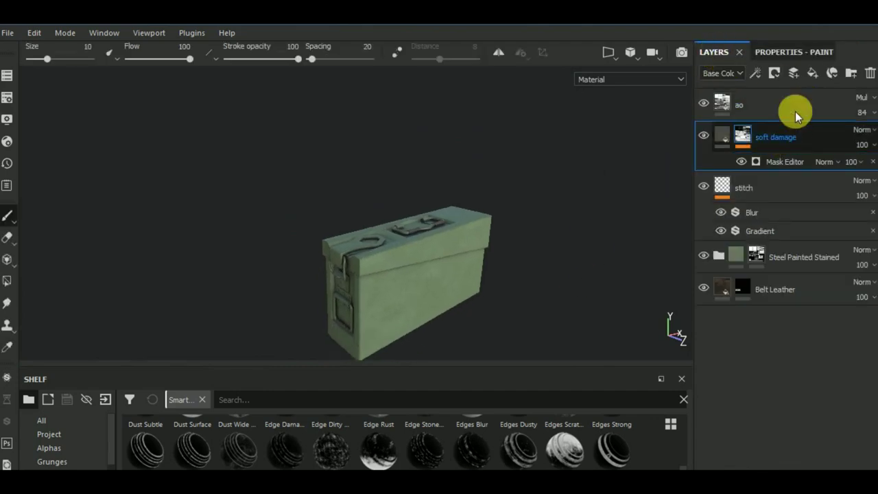
pyautogui.click(813, 72)
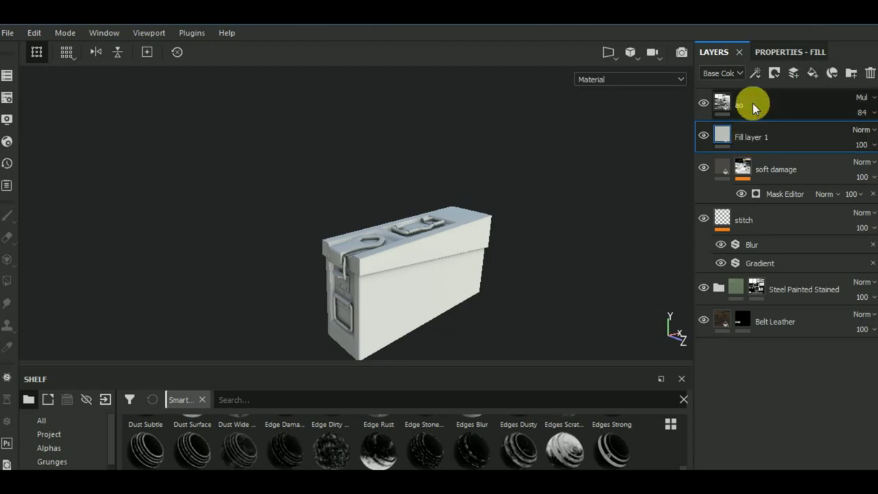
# Step: Give the new fill layer a black mask with a generator effect
pyautogui.click(774, 73)
pyautogui.click(788, 103)
pyautogui.click(757, 73)
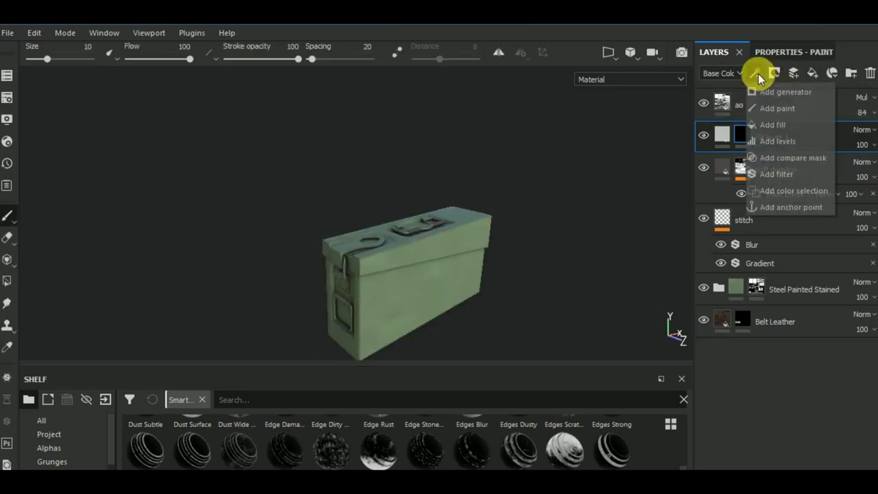
pyautogui.click(779, 91)
# Step: Make the mask generator Curvature in Cavities mode, then reselect Fill layer 1
pyautogui.click(783, 58)
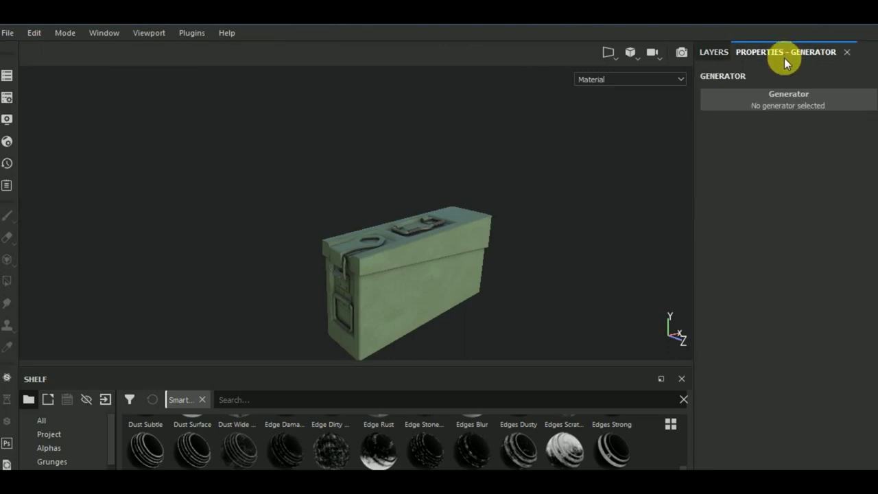
pyautogui.click(799, 96)
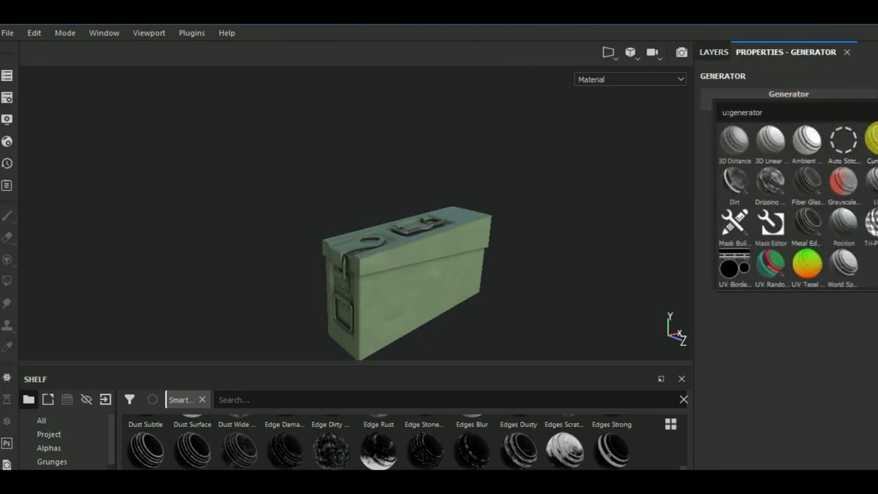
pyautogui.click(869, 140)
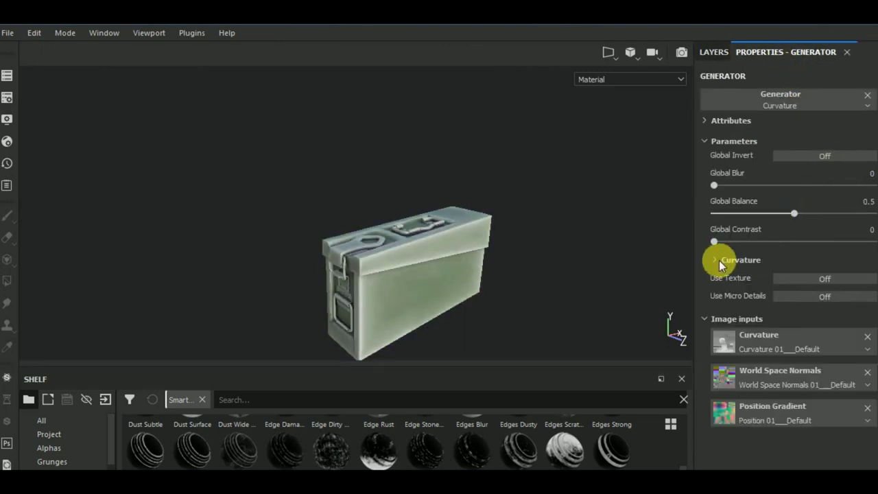
pyautogui.click(719, 260)
pyautogui.click(779, 294)
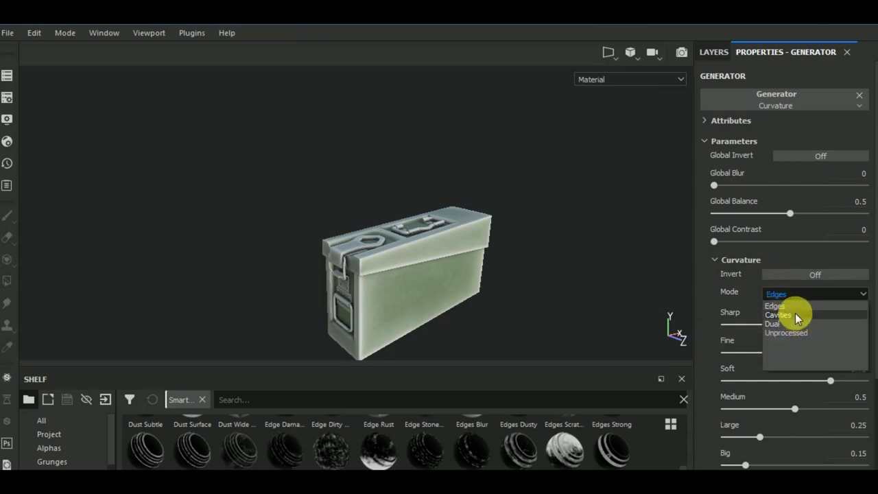
pyautogui.click(795, 315)
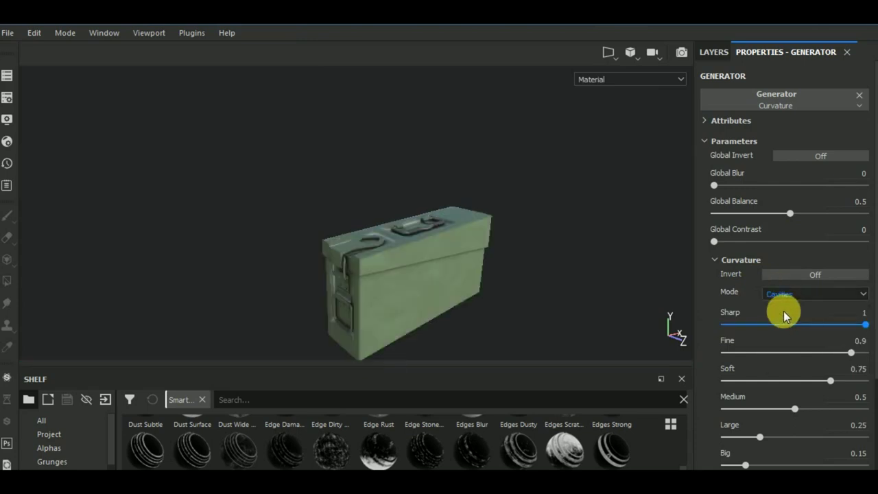
pyautogui.keyDown('alt'); pyautogui.moveTo(647, 284); pyautogui.dragTo(643, 310); pyautogui.keyUp('alt')
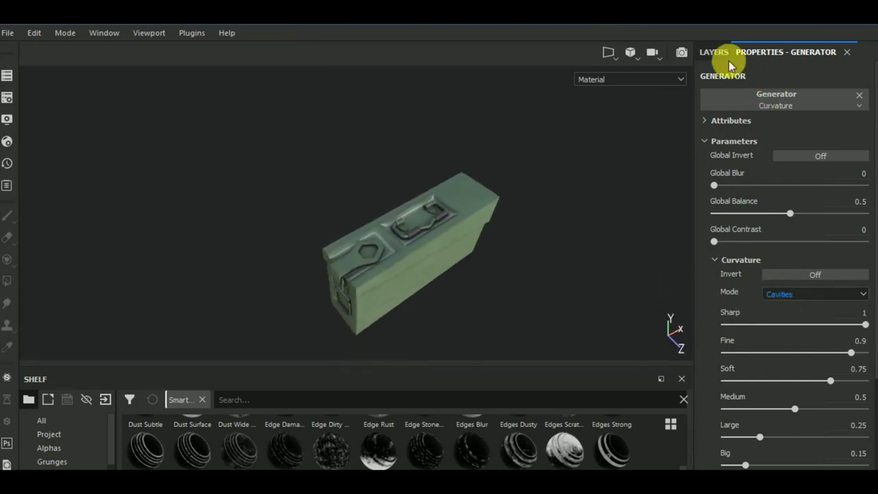
pyautogui.click(713, 52)
pyautogui.click(723, 131)
# Step: Set the cavity fill's base colour to a dark olive shade
pyautogui.click(771, 52)
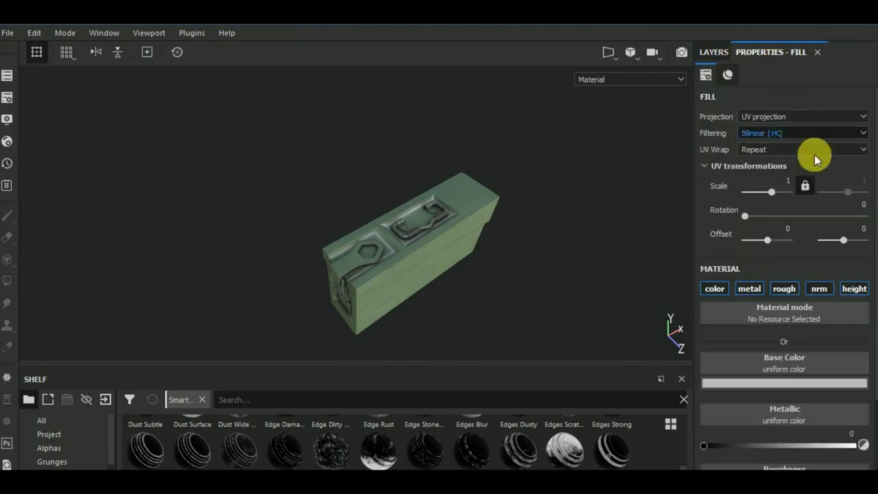
pyautogui.click(779, 382)
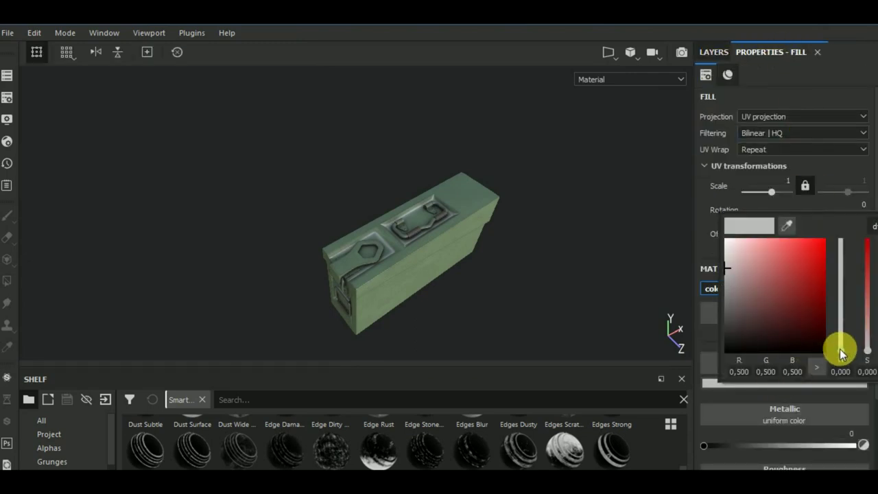
pyautogui.moveTo(842, 353); pyautogui.dragTo(839, 335)
pyautogui.moveTo(744, 310)
pyautogui.mouseDown()
pyautogui.moveTo(743, 327)
pyautogui.moveTo(737, 318)
pyautogui.mouseUp()
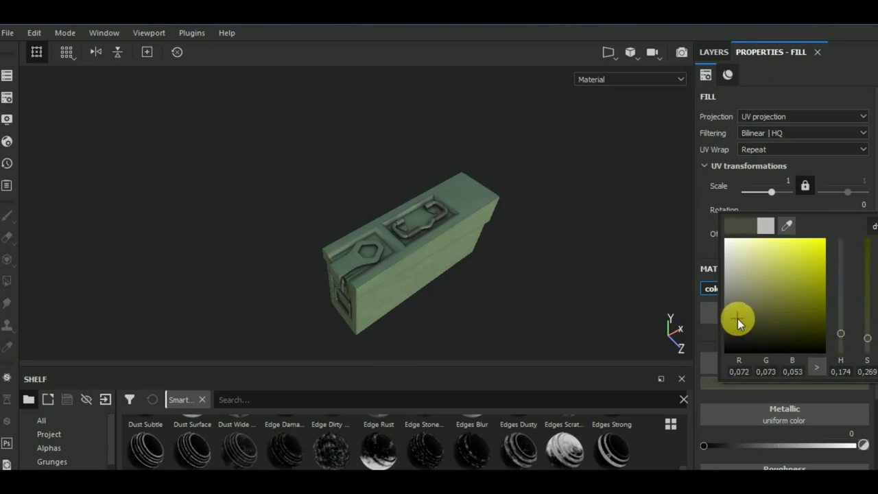
pyautogui.moveTo(513, 280)
pyautogui.keyDown('alt'); pyautogui.mouseDown()
pyautogui.moveTo(568, 259)
pyautogui.moveTo(495, 290)
pyautogui.moveTo(519, 273)
pyautogui.moveTo(449, 291)
pyautogui.moveTo(346, 271)
pyautogui.moveTo(376, 271)
pyautogui.mouseUp(); pyautogui.keyUp('alt')
pyautogui.scroll(-5, 376, 272)
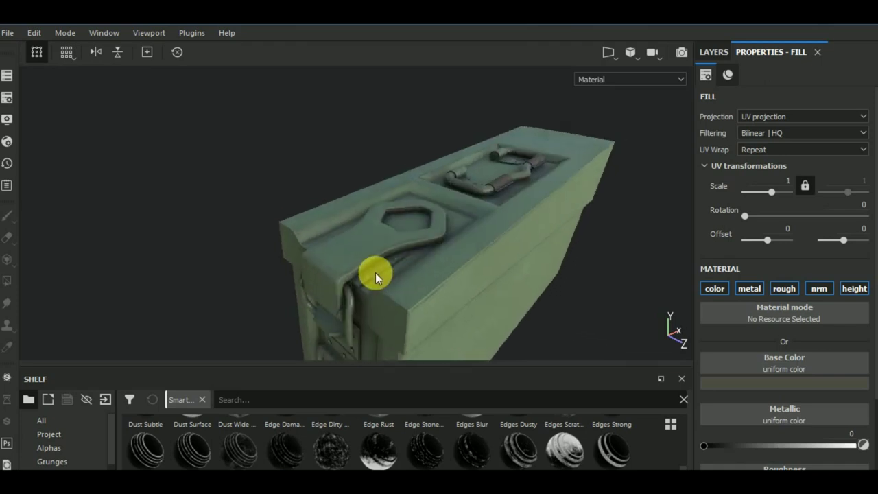
pyautogui.scroll(-5, 375, 272)
pyautogui.scroll(-3, 373, 271)
pyautogui.moveTo(449, 263)
pyautogui.keyDown('alt'); pyautogui.mouseDown()
pyautogui.moveTo(527, 271)
pyautogui.moveTo(505, 288)
pyautogui.moveTo(526, 305)
pyautogui.moveTo(486, 298)
pyautogui.moveTo(469, 349)
pyautogui.moveTo(426, 230)
pyautogui.mouseUp(); pyautogui.keyUp('alt')
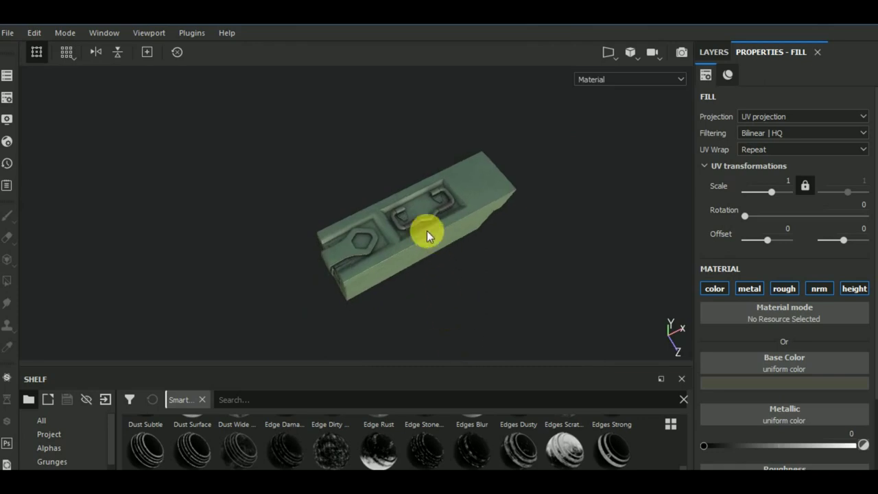
pyautogui.scroll(5, 417, 221)
pyautogui.scroll(3, 415, 221)
pyautogui.scroll(3, 416, 221)
pyautogui.scroll(-5, 416, 223)
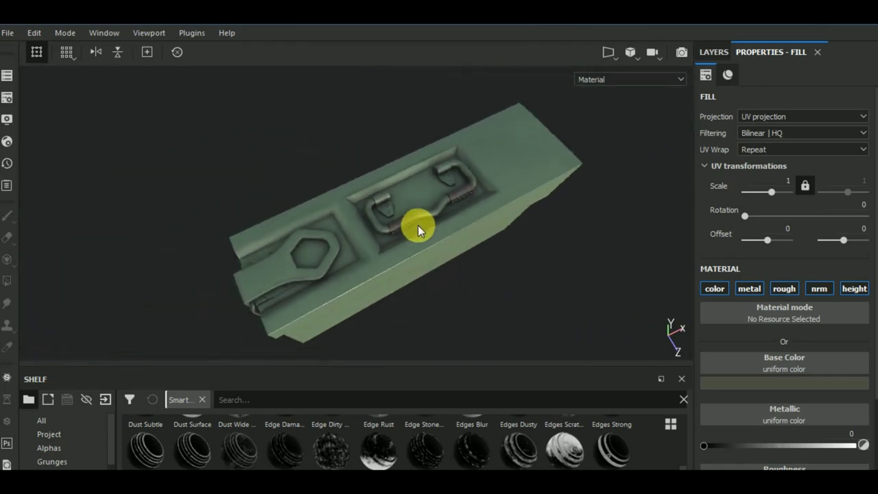
pyautogui.scroll(-4, 420, 224)
pyautogui.moveTo(425, 220)
pyautogui.keyDown('alt'); pyautogui.mouseDown()
pyautogui.moveTo(572, 231)
pyautogui.moveTo(604, 214)
pyautogui.mouseUp(); pyautogui.keyUp('alt')
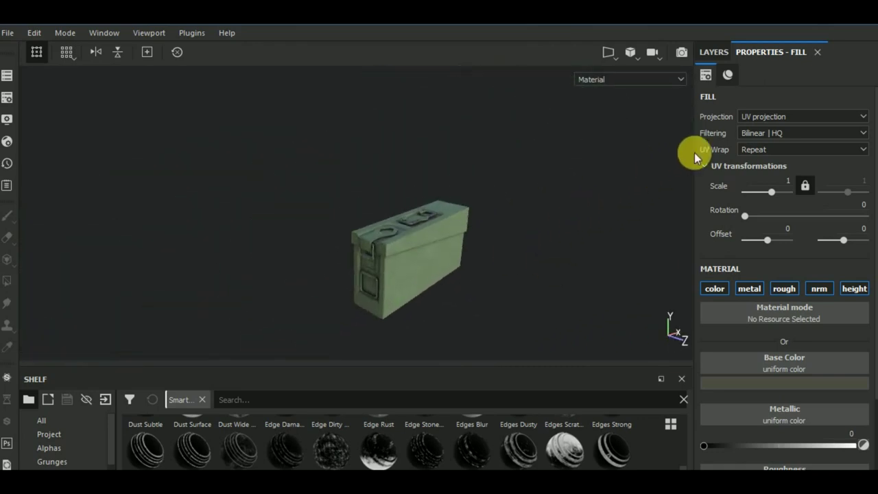
# Step: Rename the cavity fill layer to curvature
pyautogui.click(713, 52)
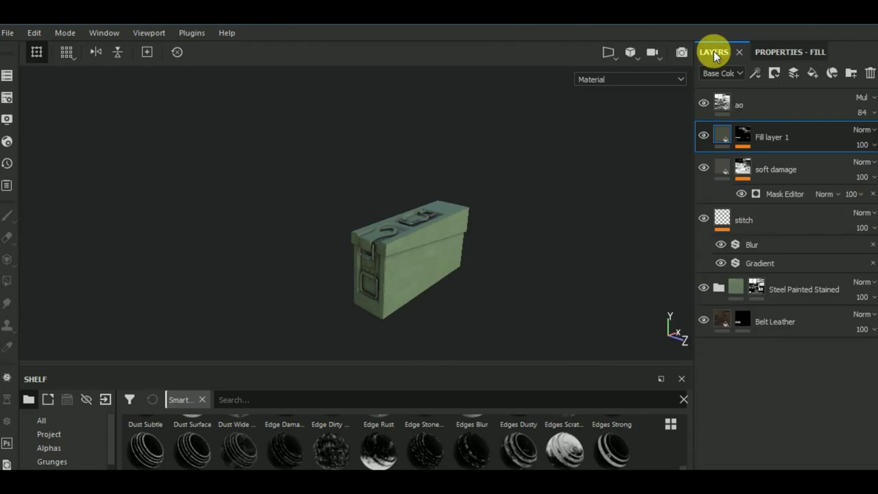
pyautogui.doubleClick(768, 137)
pyautogui.write('damag')
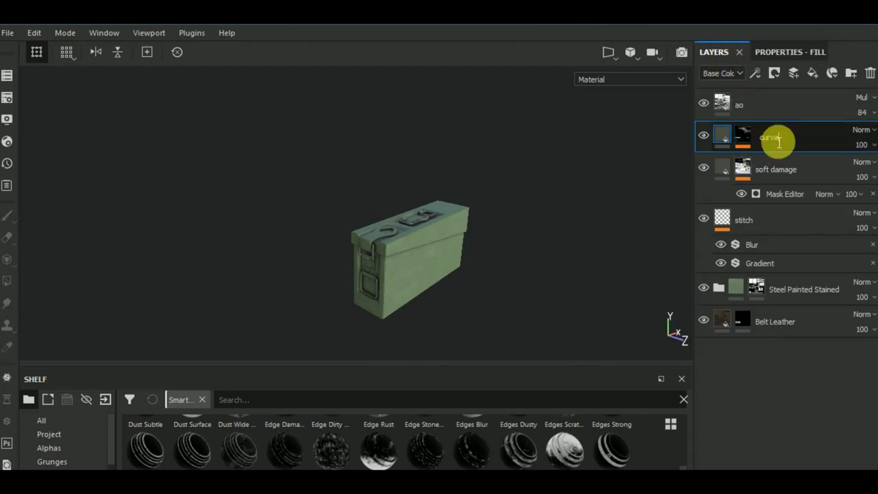
pyautogui.write('e')
pyautogui.press('Return')
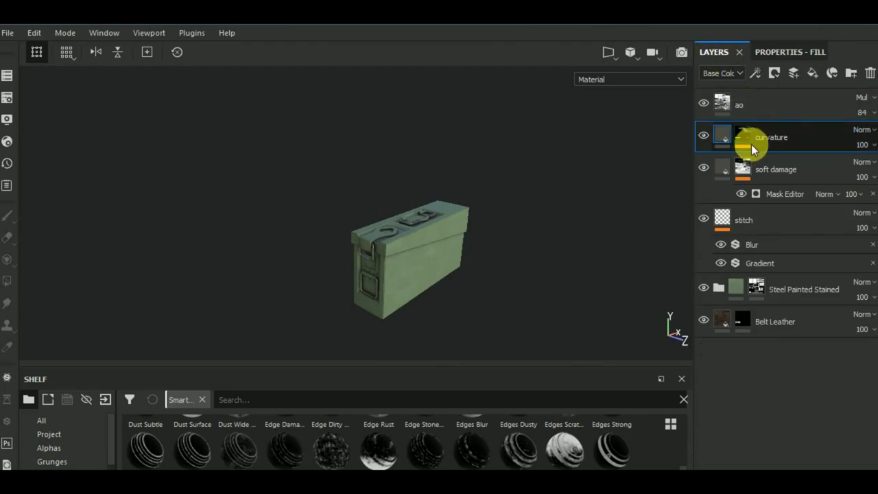
# Step: Set the curvature mask generator to global balance 0.43 and global contrast 0.11
pyautogui.click(774, 157)
pyautogui.click(786, 52)
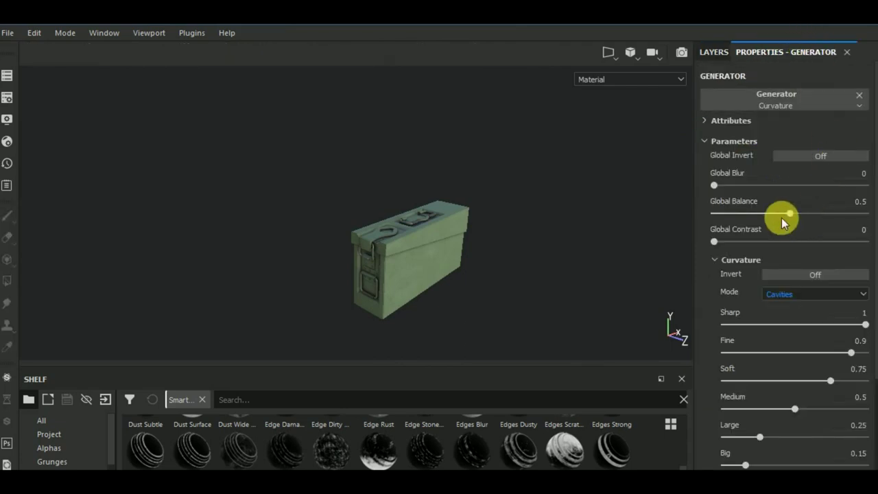
pyautogui.moveTo(781, 217); pyautogui.dragTo(780, 218)
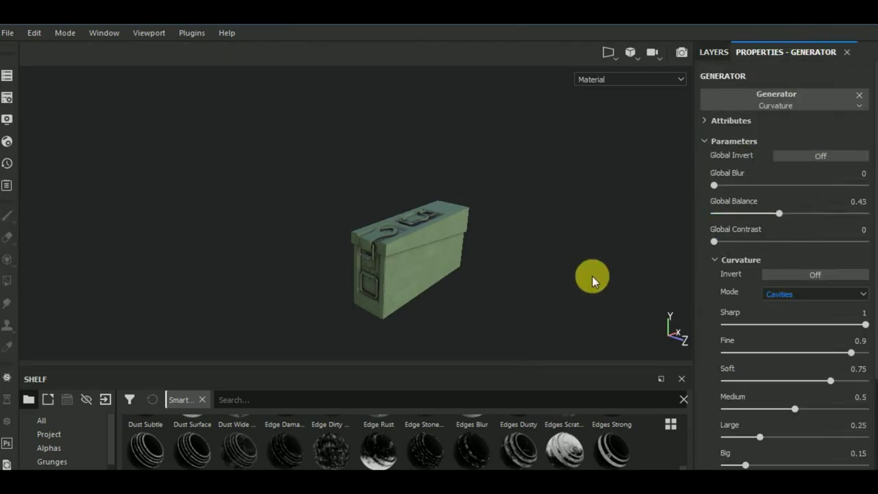
pyautogui.moveTo(591, 276)
pyautogui.keyDown('alt'); pyautogui.mouseDown()
pyautogui.moveTo(564, 314)
pyautogui.moveTo(539, 303)
pyautogui.mouseUp(); pyautogui.keyUp('alt')
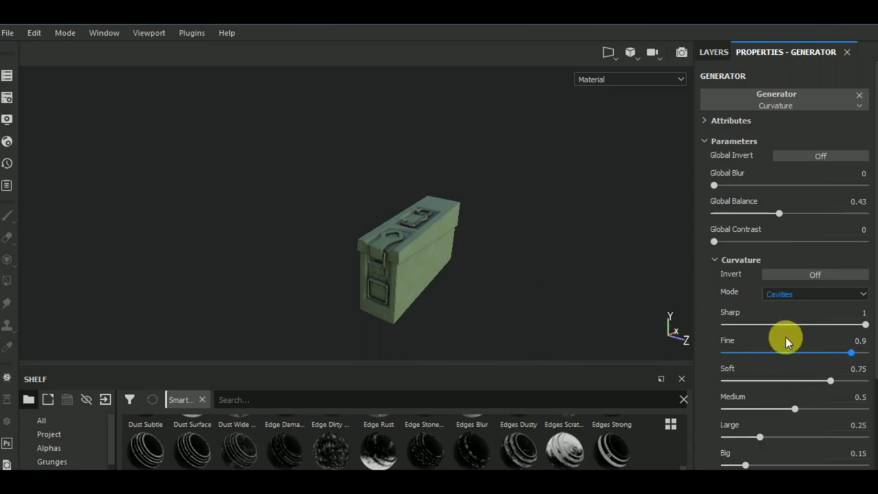
pyautogui.click(730, 242)
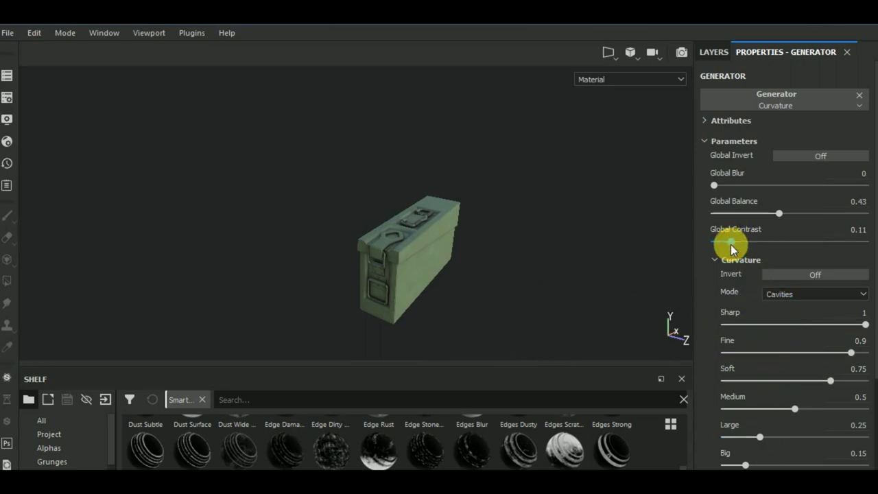
pyautogui.moveTo(528, 284)
pyautogui.keyDown('alt'); pyautogui.mouseDown()
pyautogui.moveTo(498, 304)
pyautogui.moveTo(470, 286)
pyautogui.mouseUp(); pyautogui.keyUp('alt')
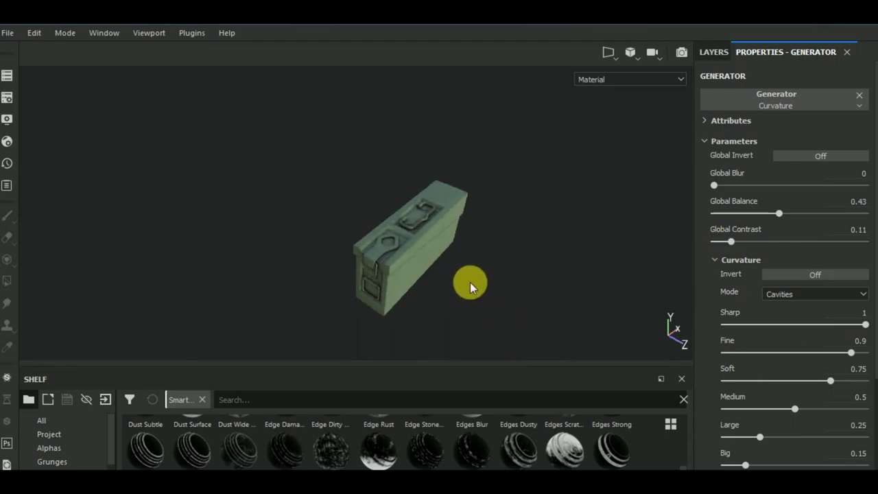
pyautogui.scroll(3, 422, 222)
pyautogui.scroll(3, 421, 222)
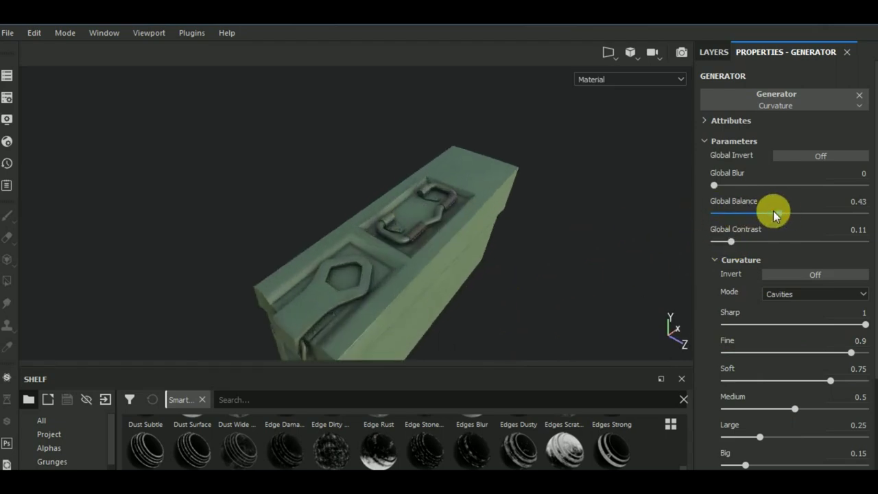
# Step: Refine the curvature generator's global balance to 0.48, checking the cavities around the box
pyautogui.moveTo(773, 210); pyautogui.dragTo(767, 213)
pyautogui.click(786, 214)
pyautogui.scroll(-5, 524, 295)
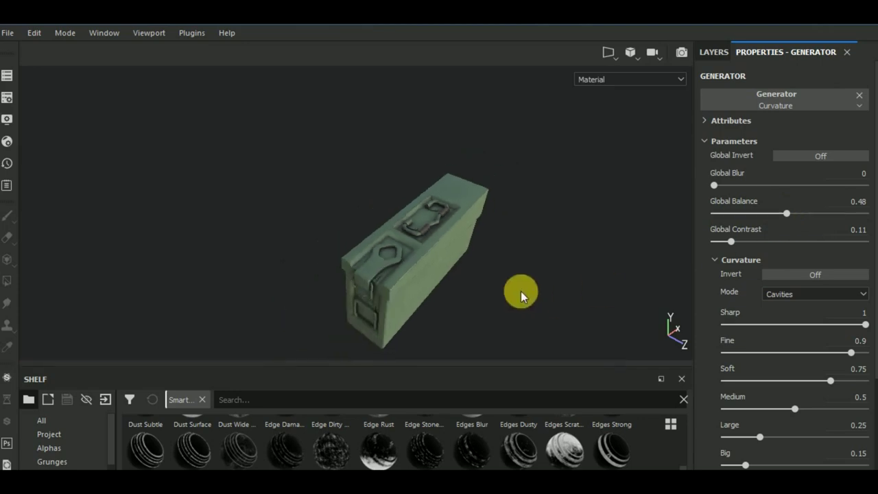
pyautogui.moveTo(520, 290)
pyautogui.keyDown('alt'); pyautogui.mouseDown()
pyautogui.moveTo(529, 259)
pyautogui.moveTo(471, 275)
pyautogui.moveTo(478, 284)
pyautogui.moveTo(541, 269)
pyautogui.moveTo(537, 256)
pyautogui.moveTo(530, 267)
pyautogui.mouseUp(); pyautogui.keyUp('alt')
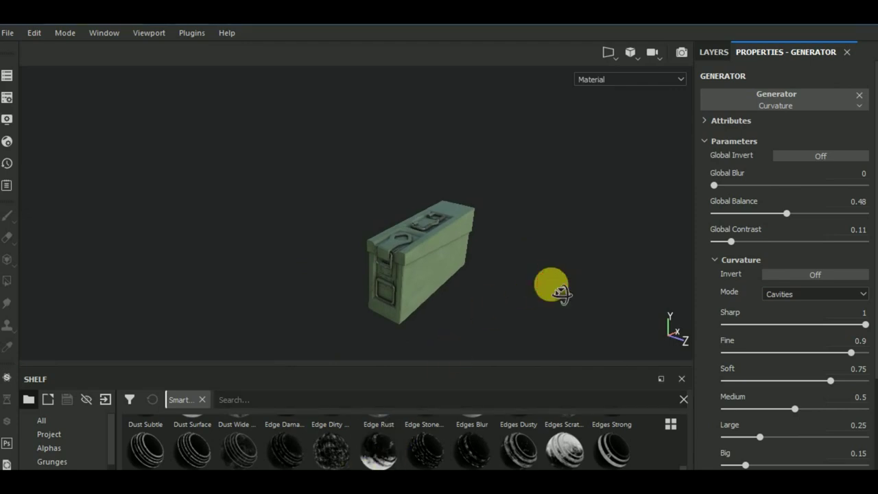
pyautogui.moveTo(561, 293)
pyautogui.keyDown('alt'); pyautogui.mouseDown()
pyautogui.moveTo(553, 325)
pyautogui.moveTo(529, 284)
pyautogui.mouseUp(); pyautogui.keyUp('alt')
pyautogui.scroll(2, 448, 259)
pyautogui.scroll(3, 448, 260)
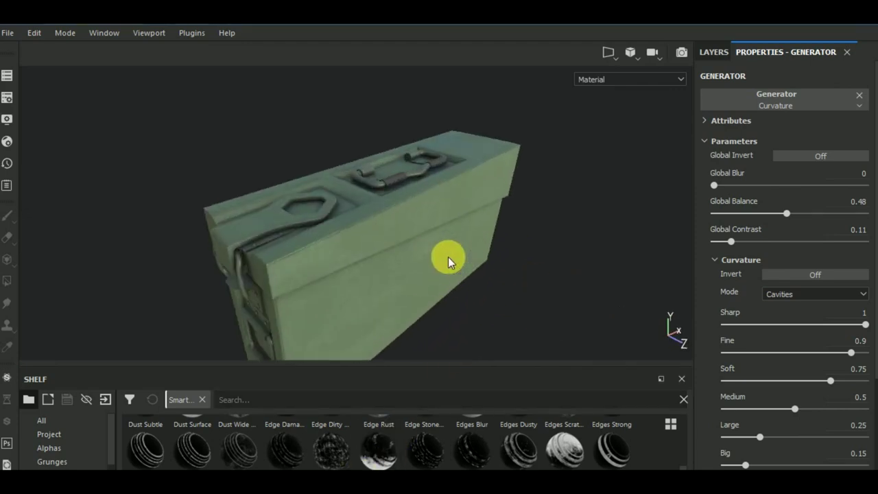
pyautogui.scroll(-2, 448, 258)
pyautogui.scroll(-2, 448, 258)
# Step: Apply the Dirt smart mask to Fill layer 1 above soft damage and open its fill settings
pyautogui.click(716, 52)
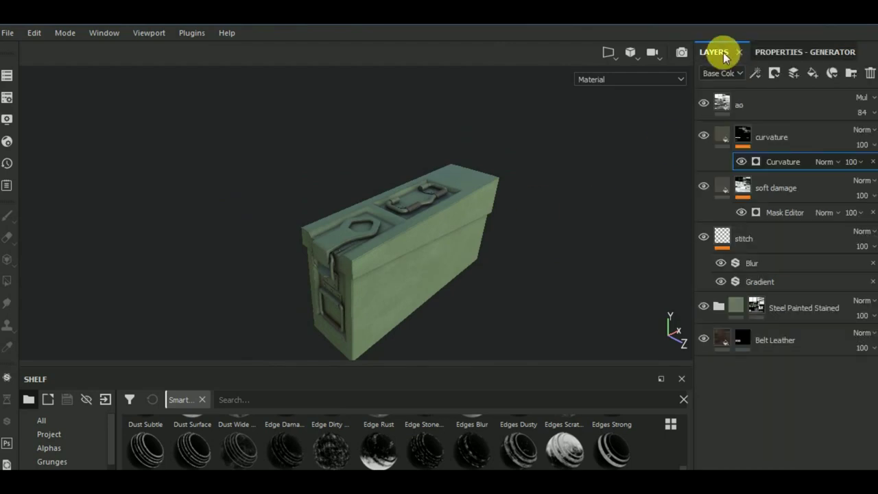
pyautogui.click(801, 134)
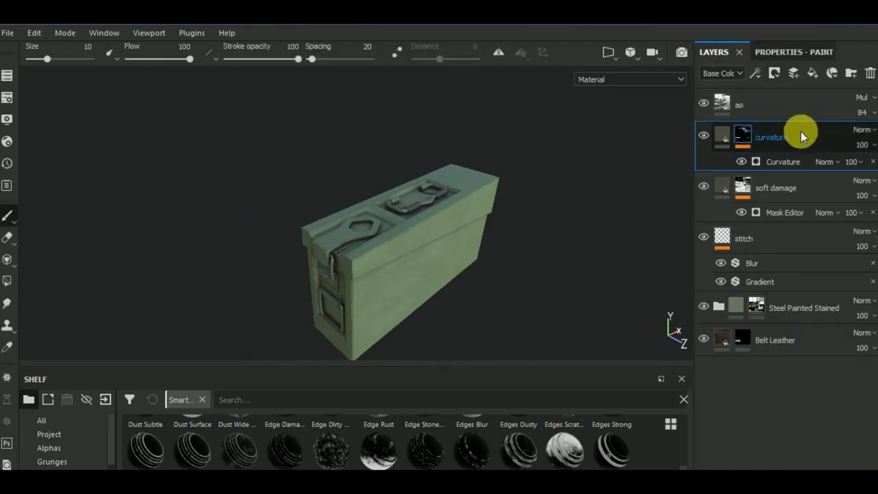
pyautogui.click(789, 183)
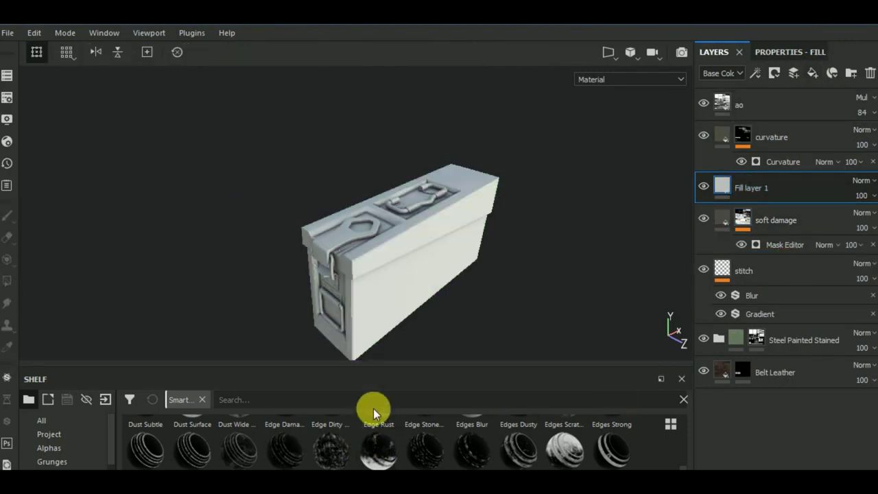
pyautogui.scroll(2, 393, 419)
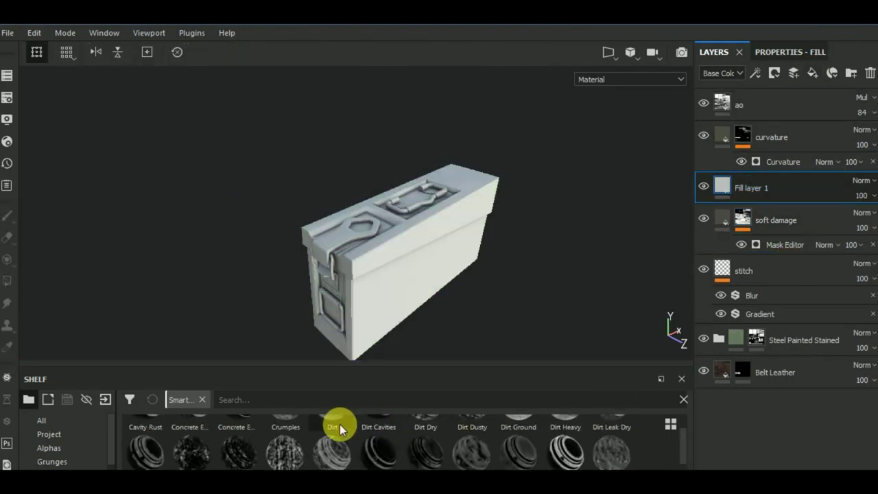
pyautogui.moveTo(339, 424); pyautogui.dragTo(788, 205)
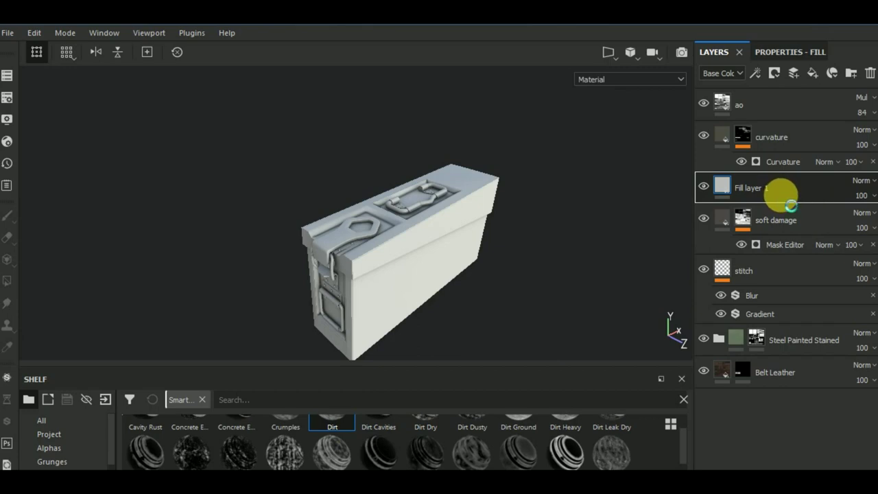
pyautogui.moveTo(790, 204); pyautogui.dragTo(766, 216)
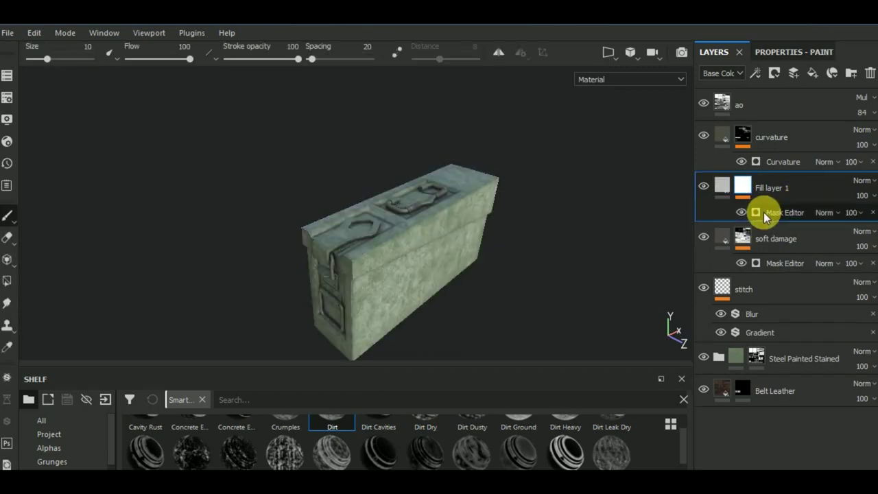
pyautogui.click(721, 188)
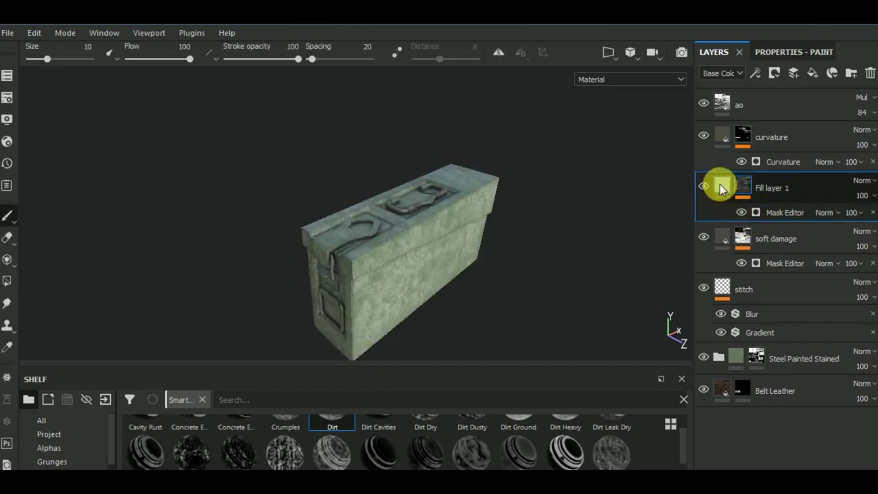
pyautogui.click(778, 50)
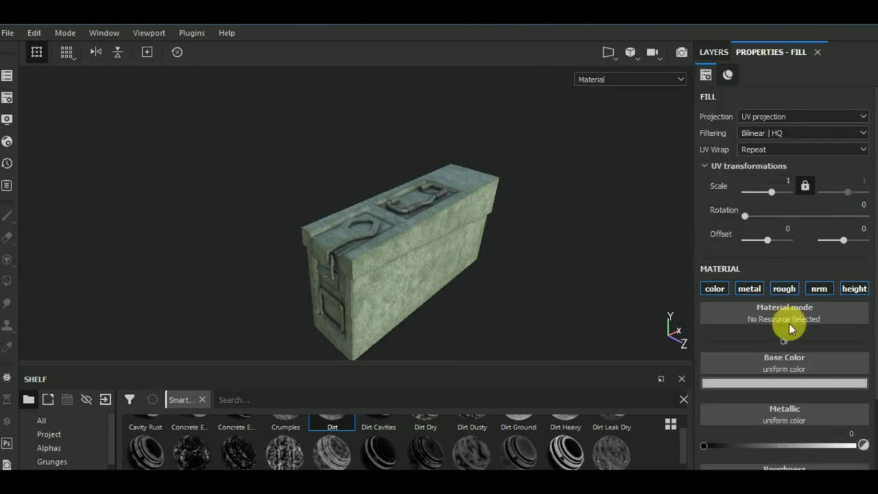
# Step: Set the dirt fill's base colour to a dark brown
pyautogui.click(790, 386)
pyautogui.moveTo(839, 349); pyautogui.dragTo(836, 341)
pyautogui.moveTo(740, 331); pyautogui.dragTo(731, 344)
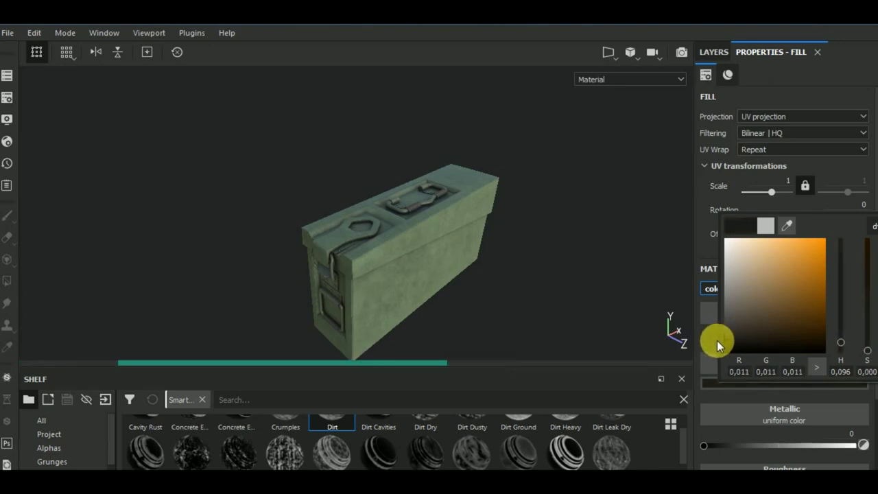
pyautogui.moveTo(731, 341); pyautogui.dragTo(746, 315)
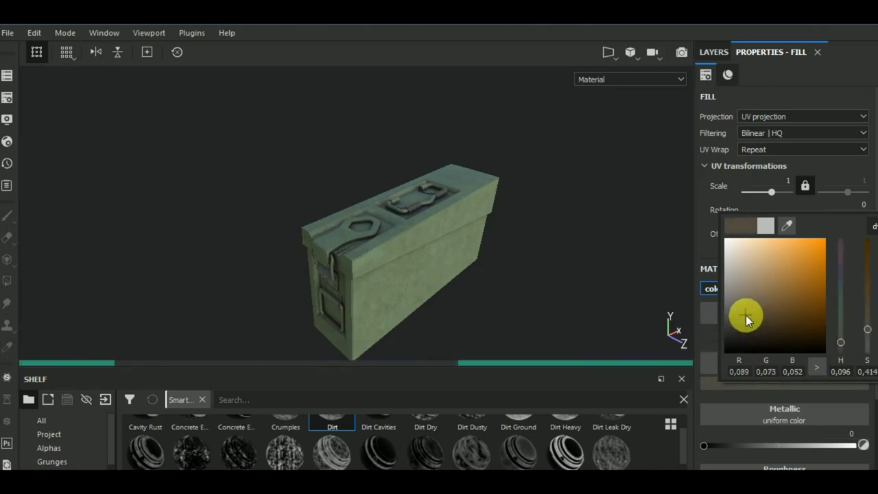
pyautogui.moveTo(542, 295)
pyautogui.keyDown('alt'); pyautogui.mouseDown()
pyautogui.moveTo(529, 269)
pyautogui.moveTo(562, 279)
pyautogui.moveTo(526, 322)
pyautogui.mouseUp(); pyautogui.keyUp('alt')
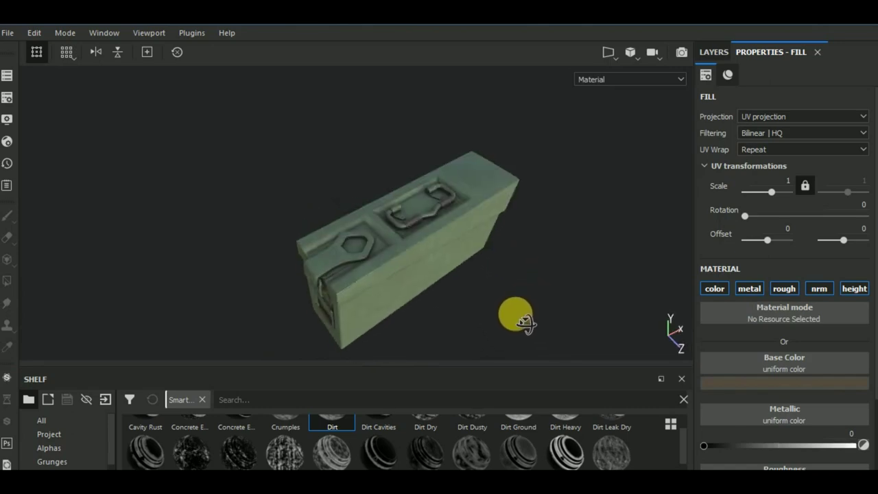
pyautogui.scroll(-2, 804, 395)
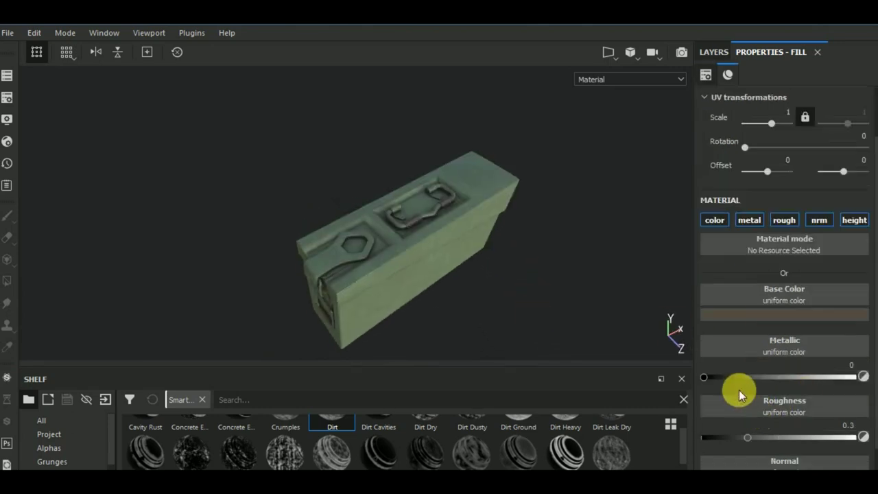
pyautogui.moveTo(553, 349)
pyautogui.keyDown('alt'); pyautogui.mouseDown()
pyautogui.moveTo(565, 290)
pyautogui.moveTo(574, 290)
pyautogui.moveTo(540, 307)
pyautogui.mouseUp(); pyautogui.keyUp('alt')
# Step: Rename Fill layer 1 to dirt
pyautogui.click(712, 55)
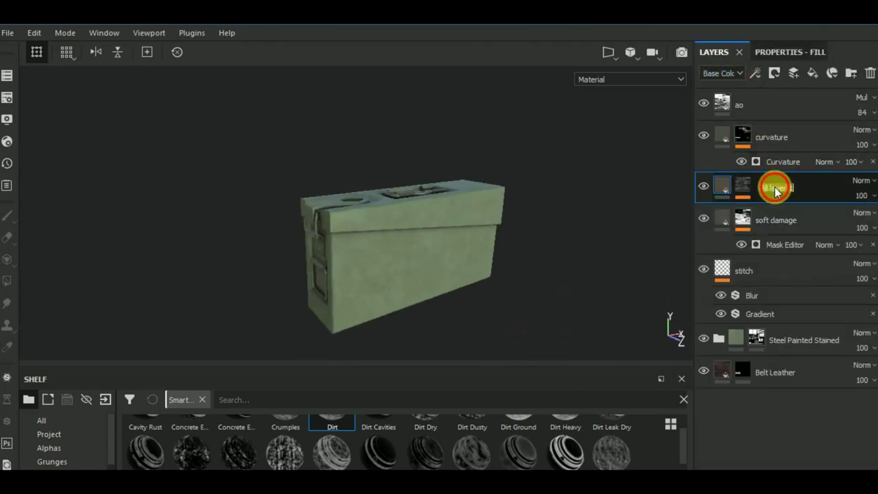
pyautogui.write('dirt')
pyautogui.click(740, 187)
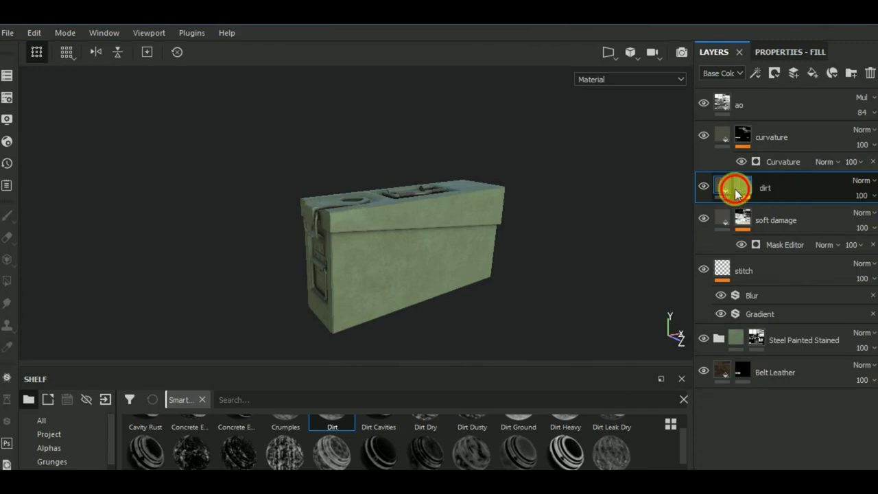
# Step: Lower the dirt mask generator's Global Balance from 0.5 through 0.45 to 0.36
pyautogui.click(789, 52)
pyautogui.moveTo(777, 216); pyautogui.dragTo(781, 215)
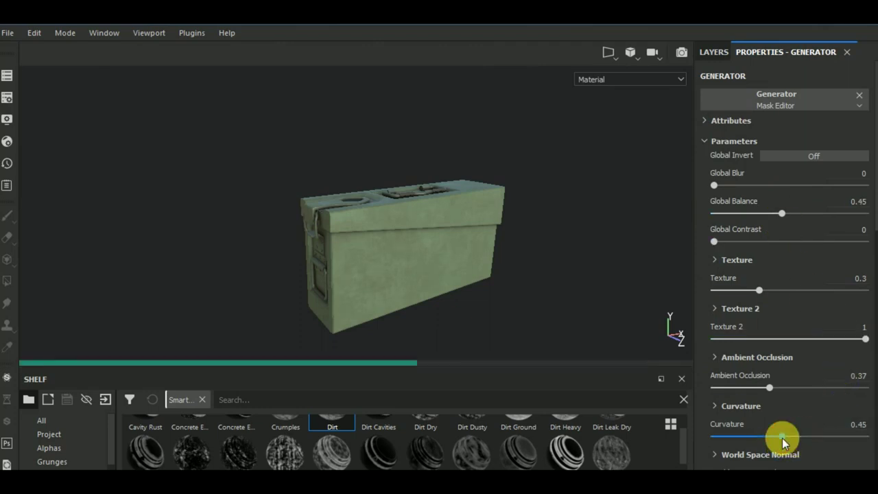
pyautogui.click(767, 214)
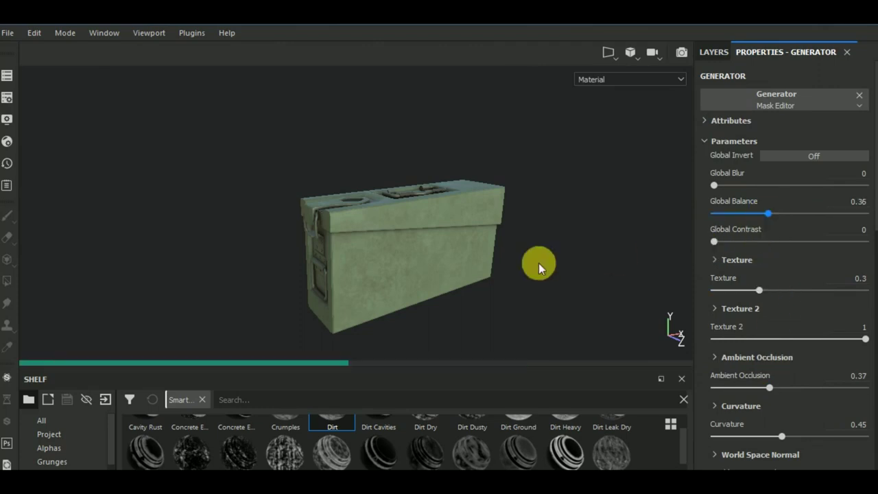
pyautogui.moveTo(558, 260)
pyautogui.keyDown('alt'); pyautogui.mouseDown()
pyautogui.moveTo(579, 293)
pyautogui.moveTo(553, 281)
pyautogui.moveTo(564, 275)
pyautogui.mouseUp(); pyautogui.keyUp('alt')
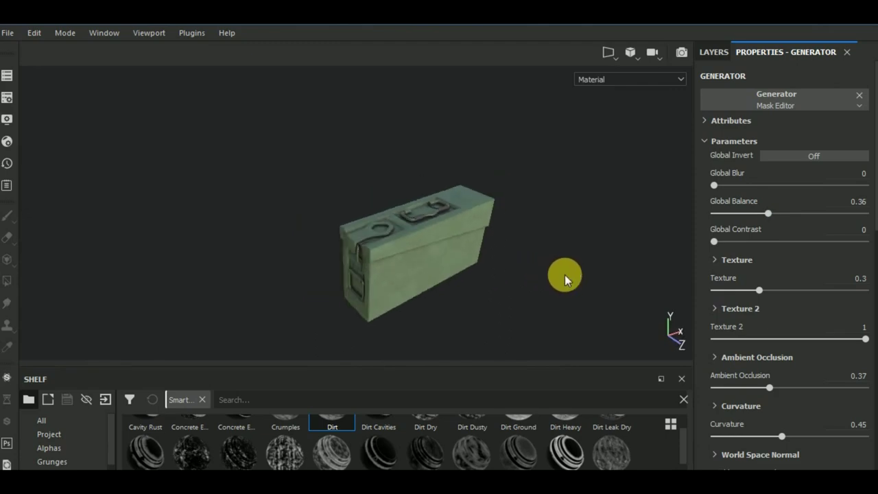
pyautogui.click(713, 51)
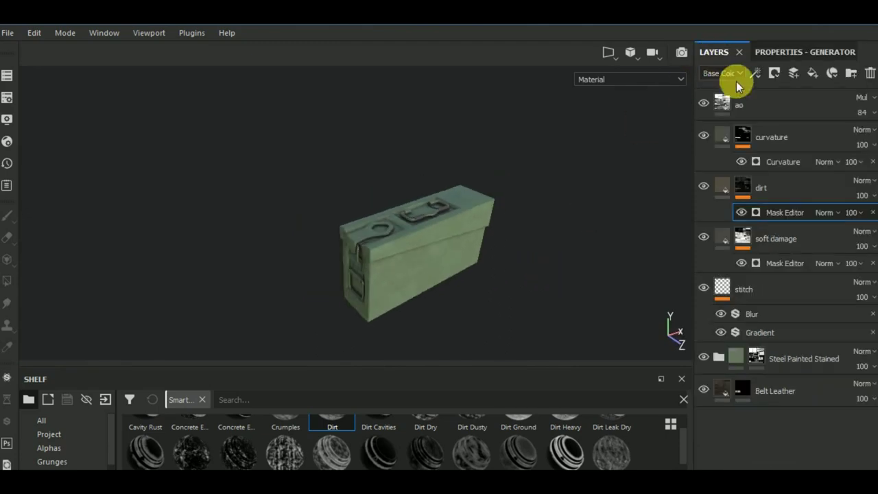
# Step: Expand the Steel Painted Stained folder and select its Base Paint fill layer
pyautogui.click(718, 359)
pyautogui.scroll(-1, 770, 401)
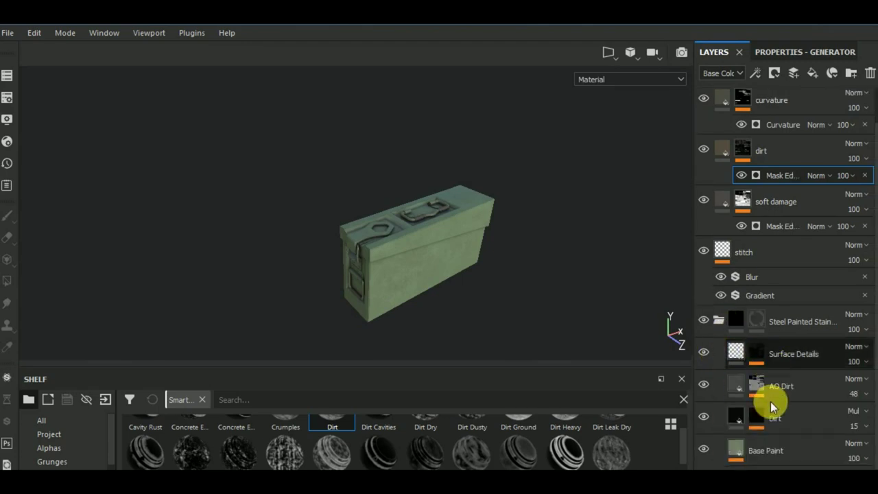
pyautogui.click(742, 454)
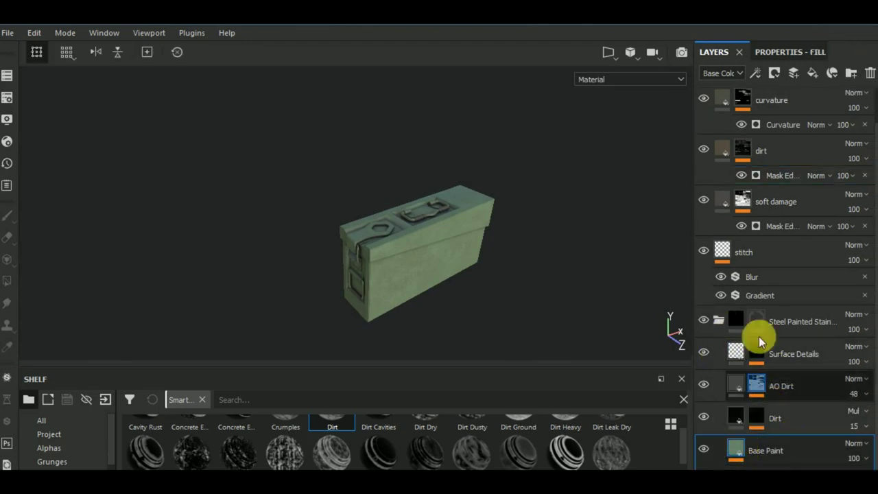
pyautogui.click(777, 53)
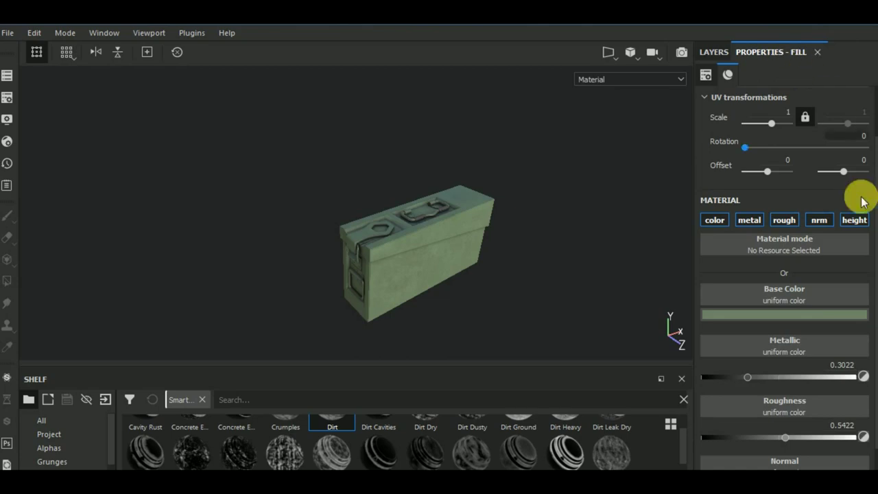
# Step: Try Base Paint at metallic 0.64 and roughness 0.68, checking the box from several angles
pyautogui.click(772, 377)
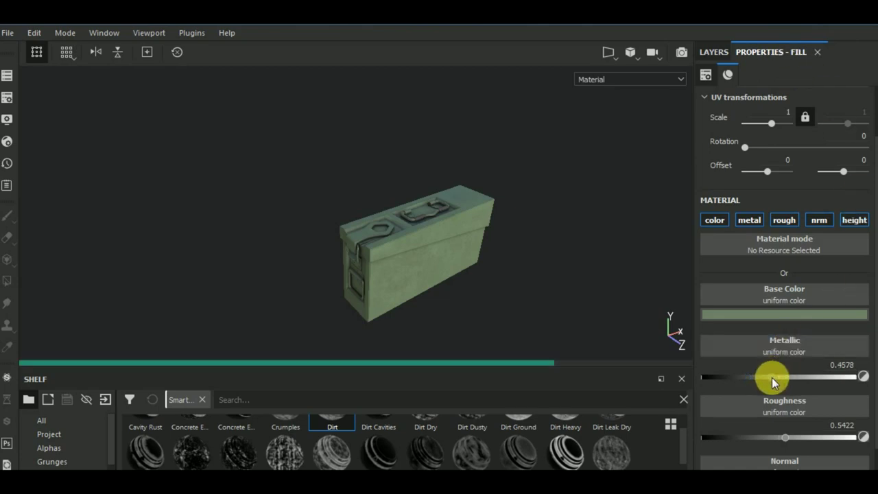
pyautogui.click(806, 437)
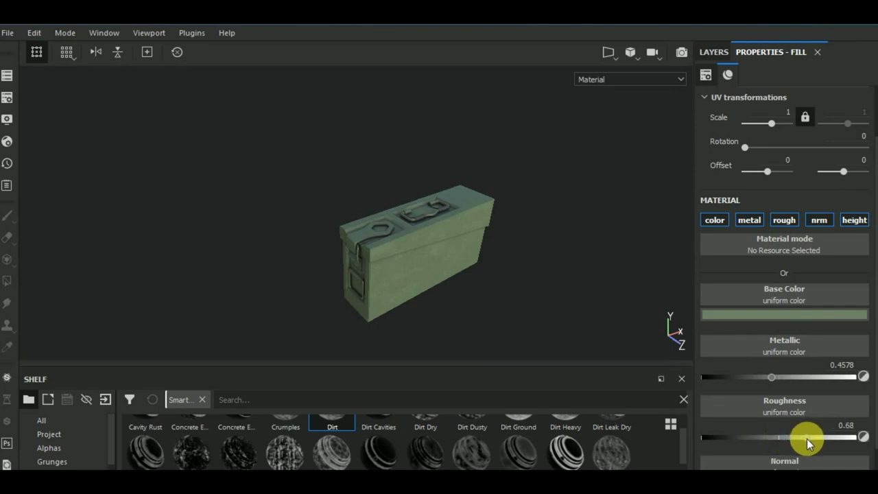
pyautogui.click(800, 376)
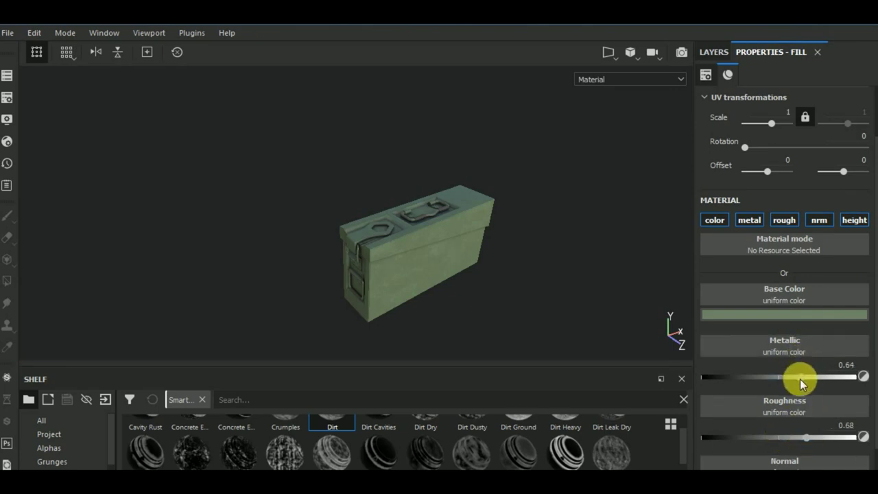
pyautogui.keyDown('alt'); pyautogui.moveTo(533, 294); pyautogui.dragTo(559, 275); pyautogui.keyUp('alt')
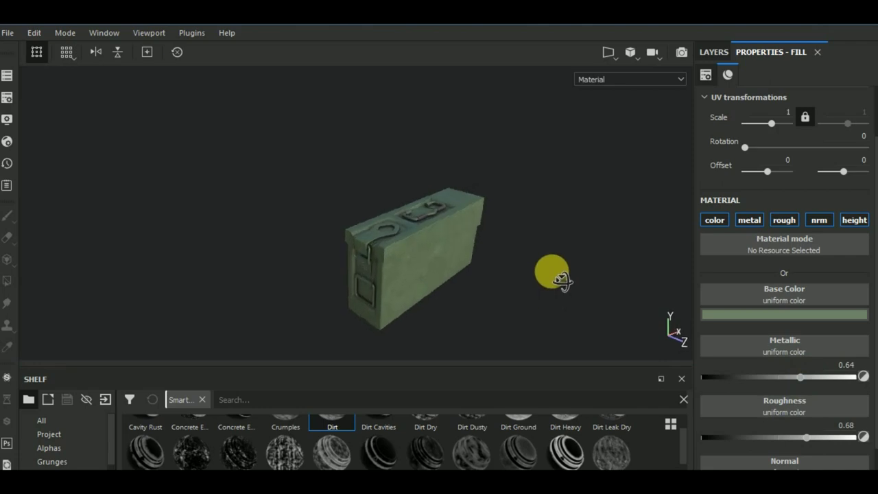
pyautogui.scroll(2, 405, 259)
pyautogui.moveTo(404, 259)
pyautogui.keyDown('alt'); pyautogui.mouseDown()
pyautogui.moveTo(373, 250)
pyautogui.moveTo(547, 259)
pyautogui.moveTo(532, 308)
pyautogui.moveTo(539, 271)
pyautogui.mouseUp(); pyautogui.keyUp('alt')
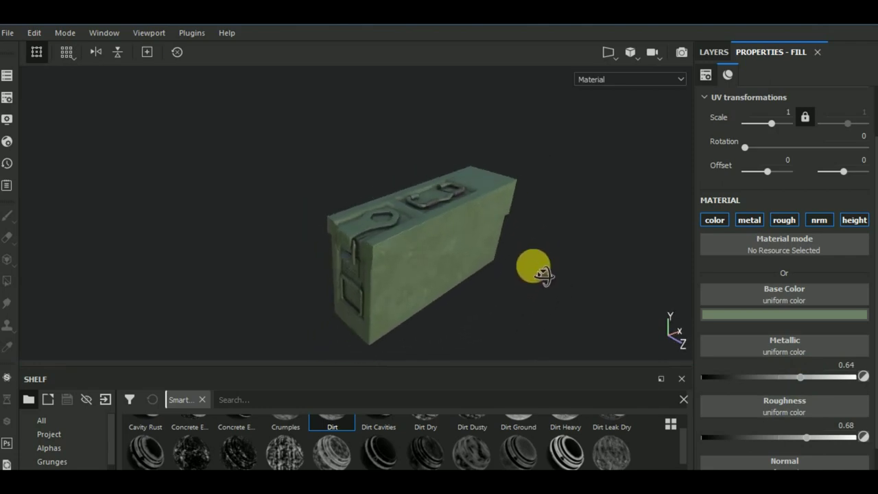
# Step: Settle Base Paint at metallic 0.4356 and roughness about 0.37 for a glossier finish
pyautogui.click(768, 378)
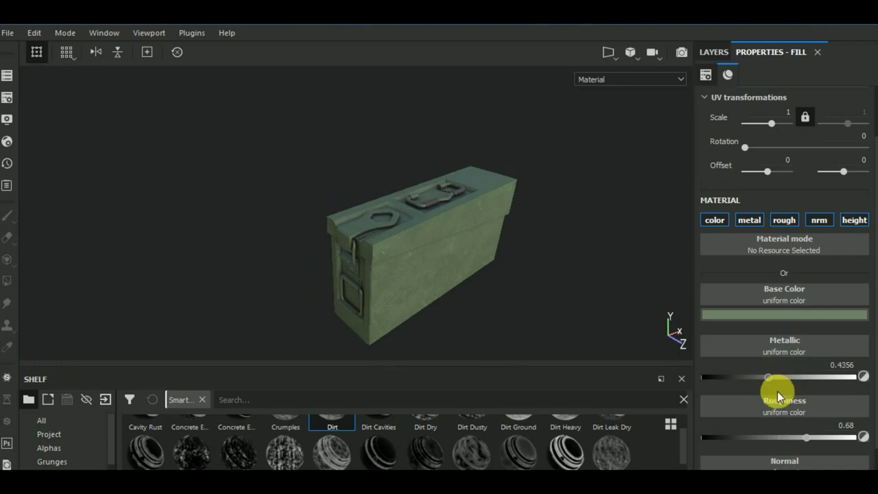
pyautogui.click(775, 439)
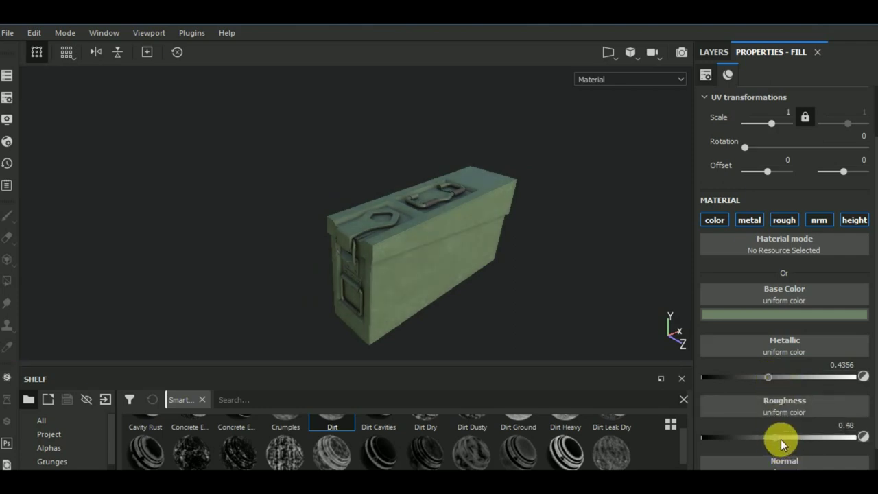
pyautogui.moveTo(792, 436)
pyautogui.mouseDown()
pyautogui.moveTo(751, 435)
pyautogui.moveTo(759, 435)
pyautogui.mouseUp()
pyautogui.keyDown('alt'); pyautogui.moveTo(576, 290); pyautogui.dragTo(576, 282); pyautogui.keyUp('alt')
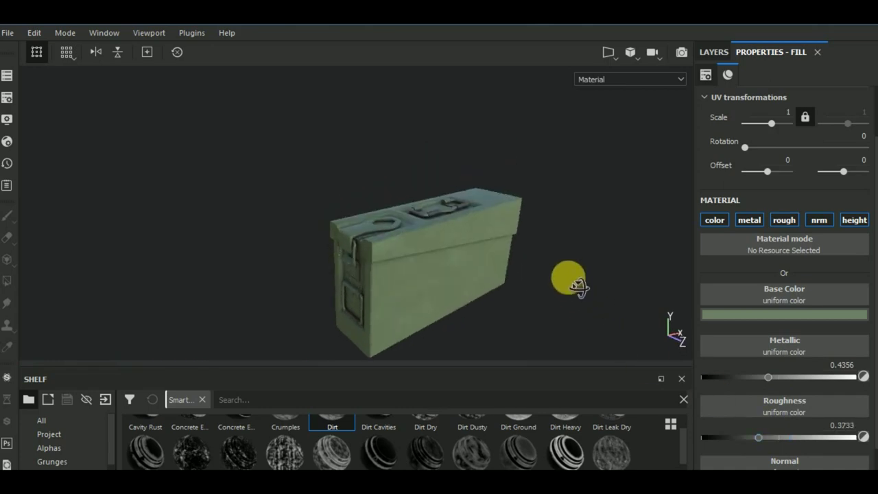